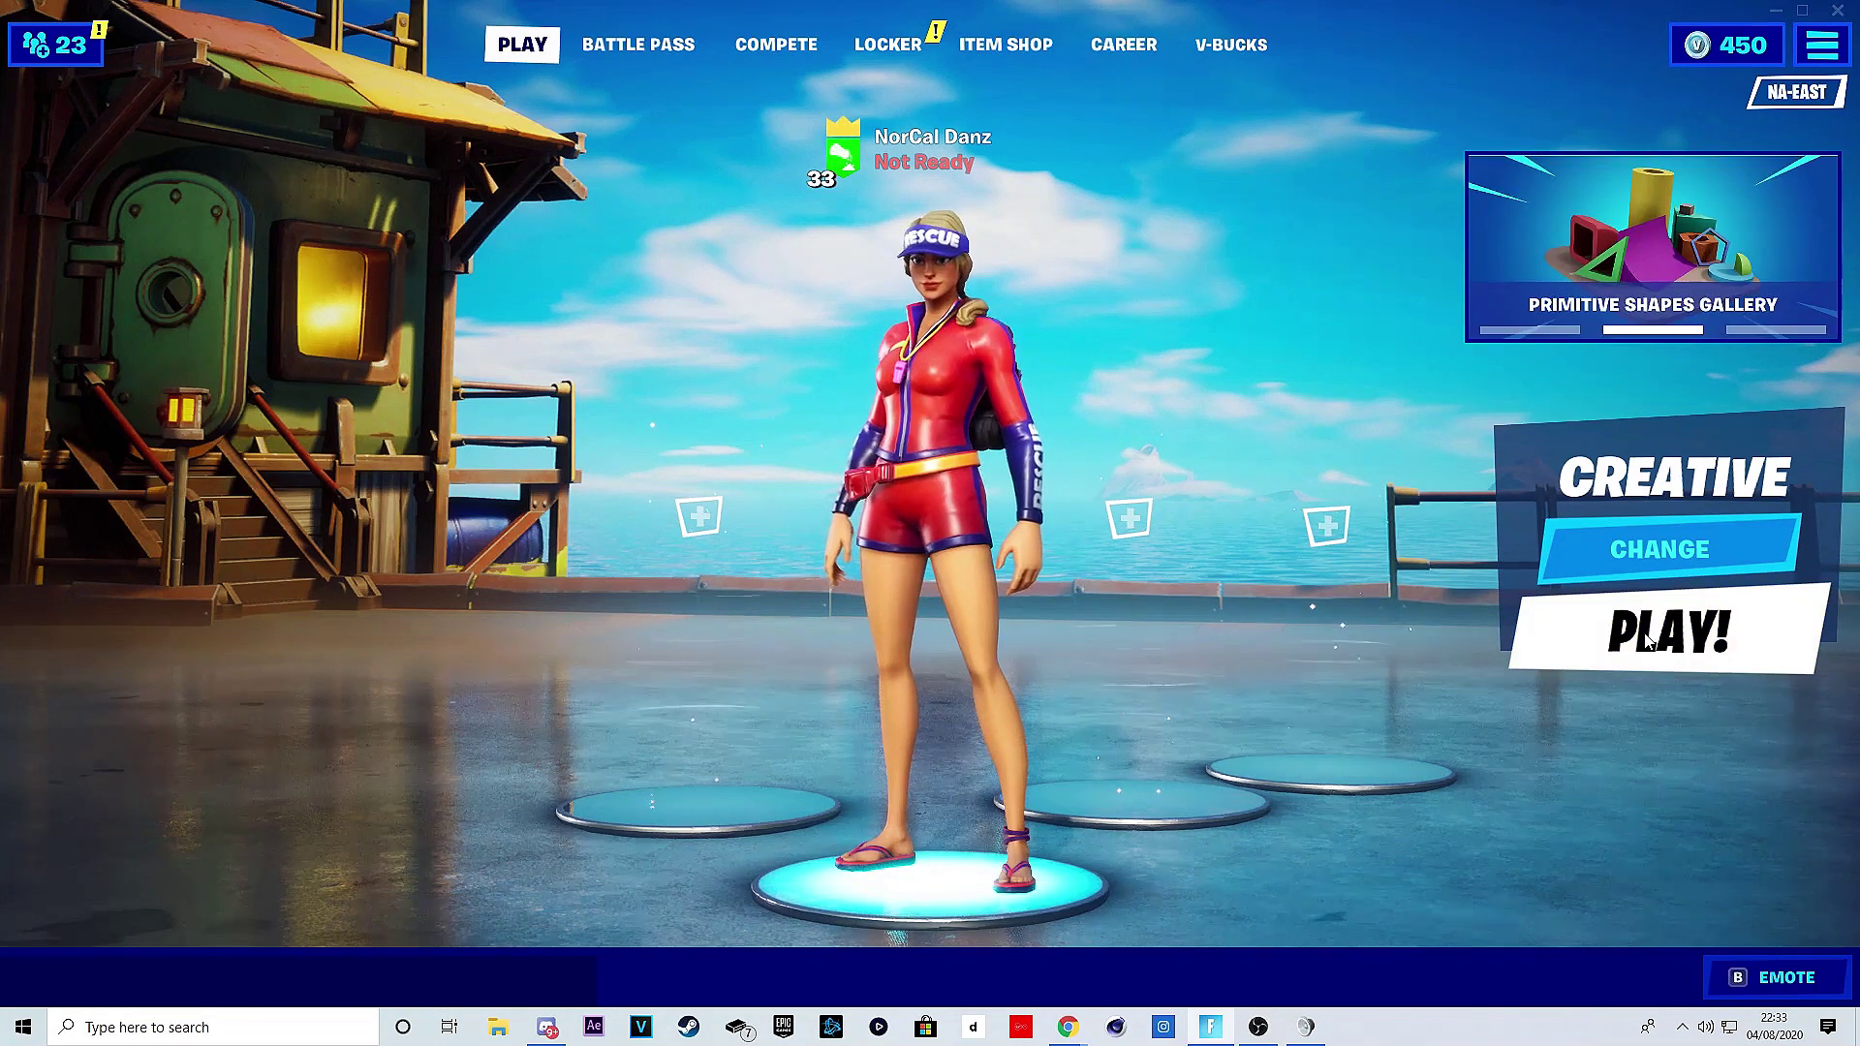
Step: Change the game mode to Battle Lab and open its match options
left_click(1577, 581)
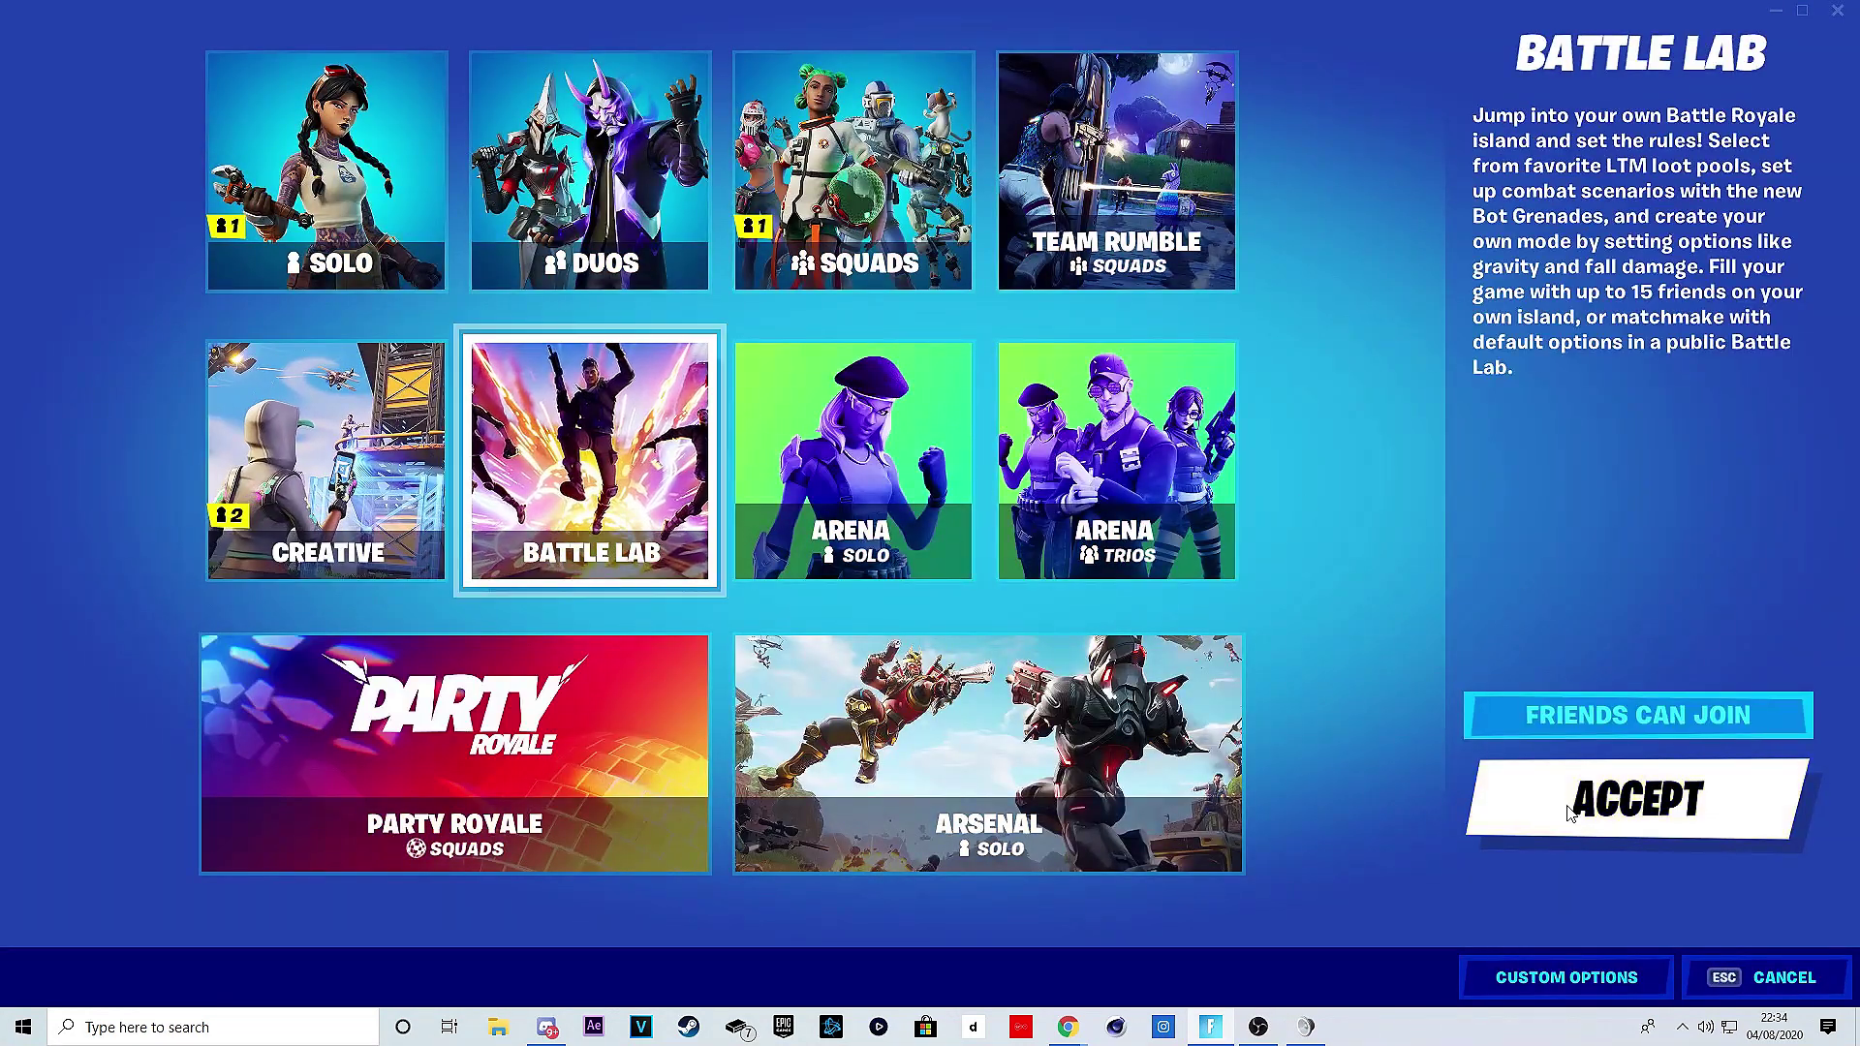
left_click(1636, 799)
left_click(1404, 959)
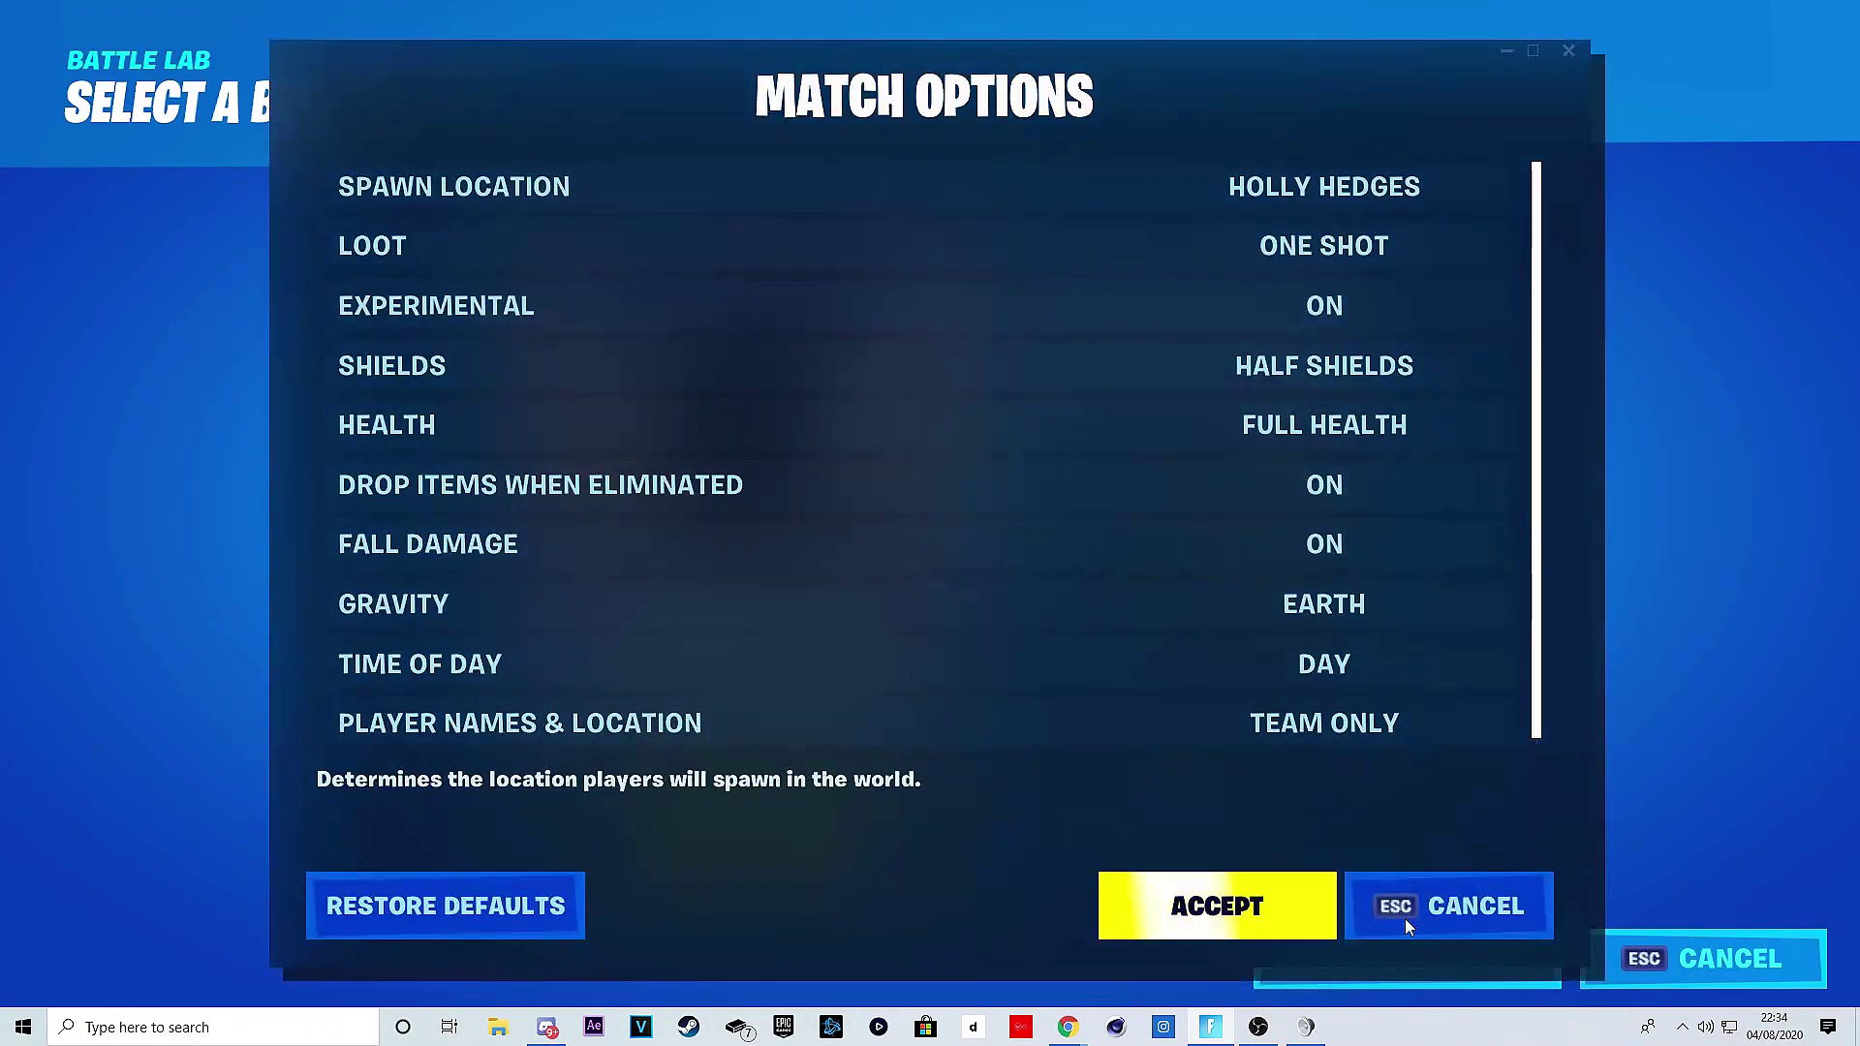
Step: Set the match's spawn location to Holly Hedges, the loot to One Shot and Experimental to Off
left_click(1152, 190)
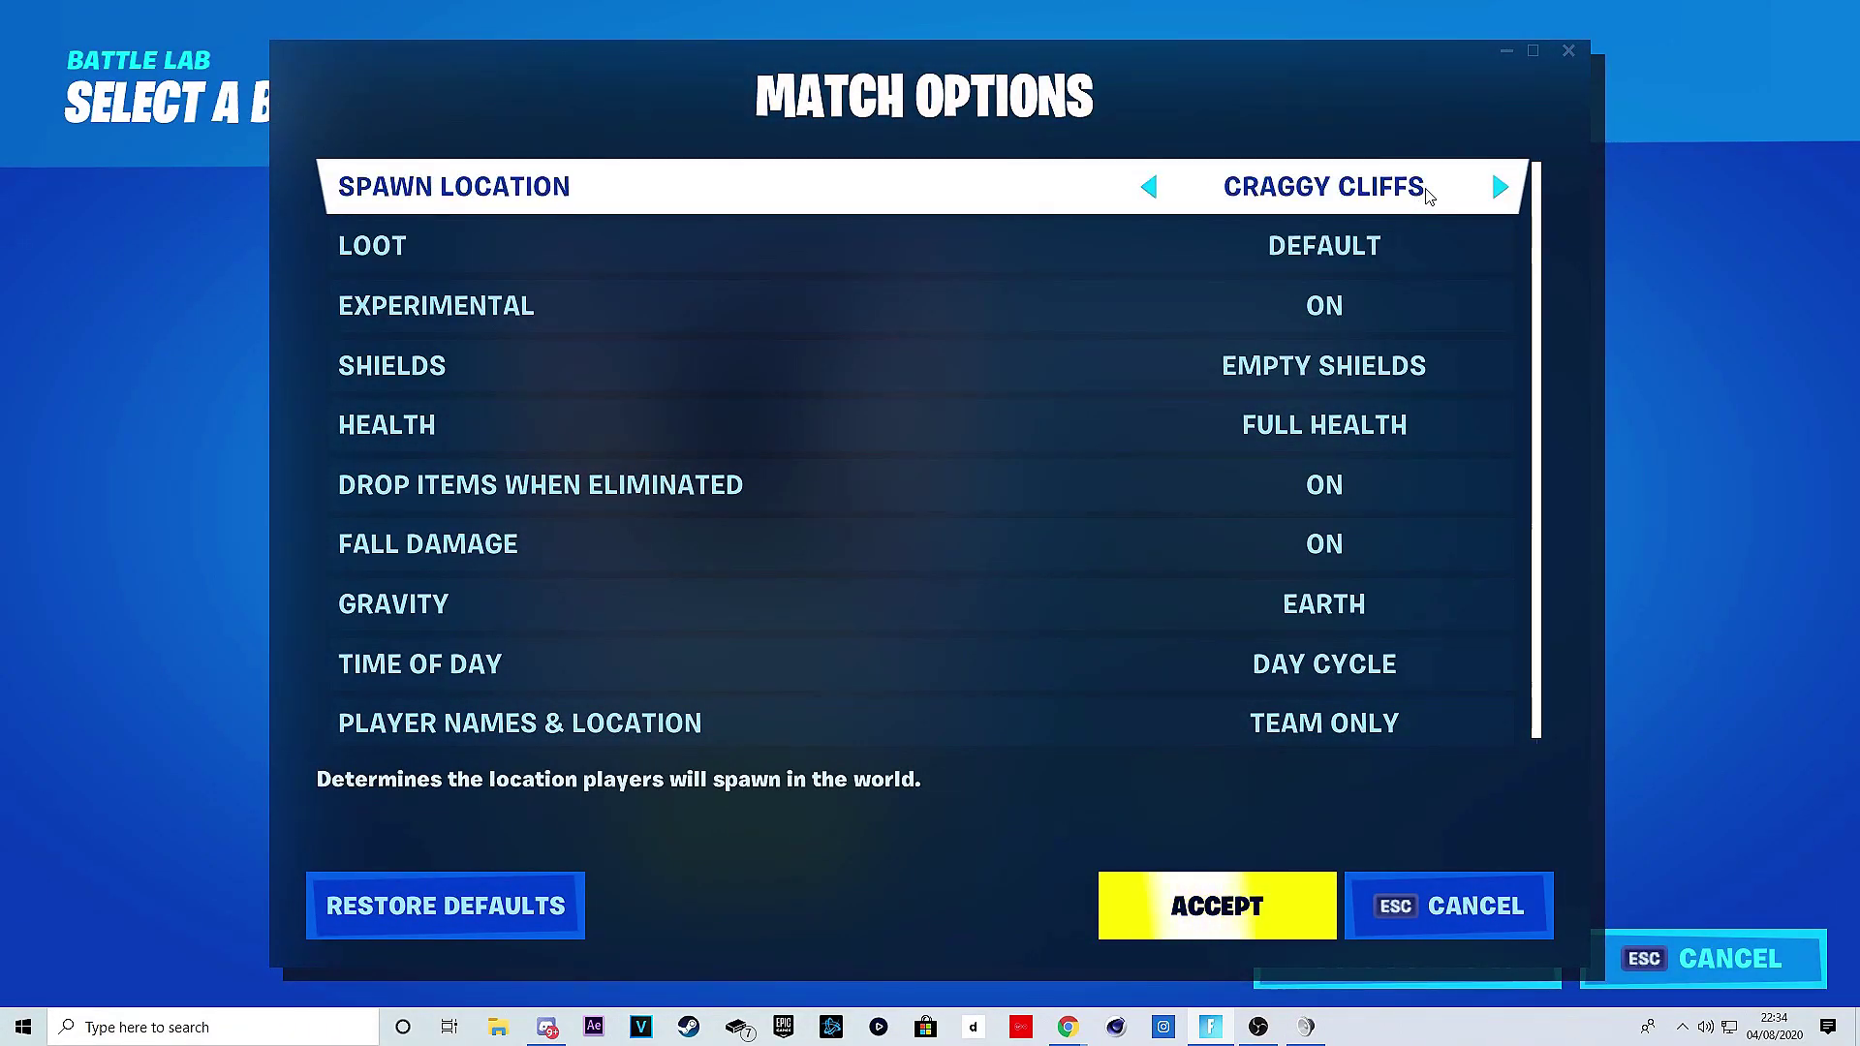
left_click(1139, 190)
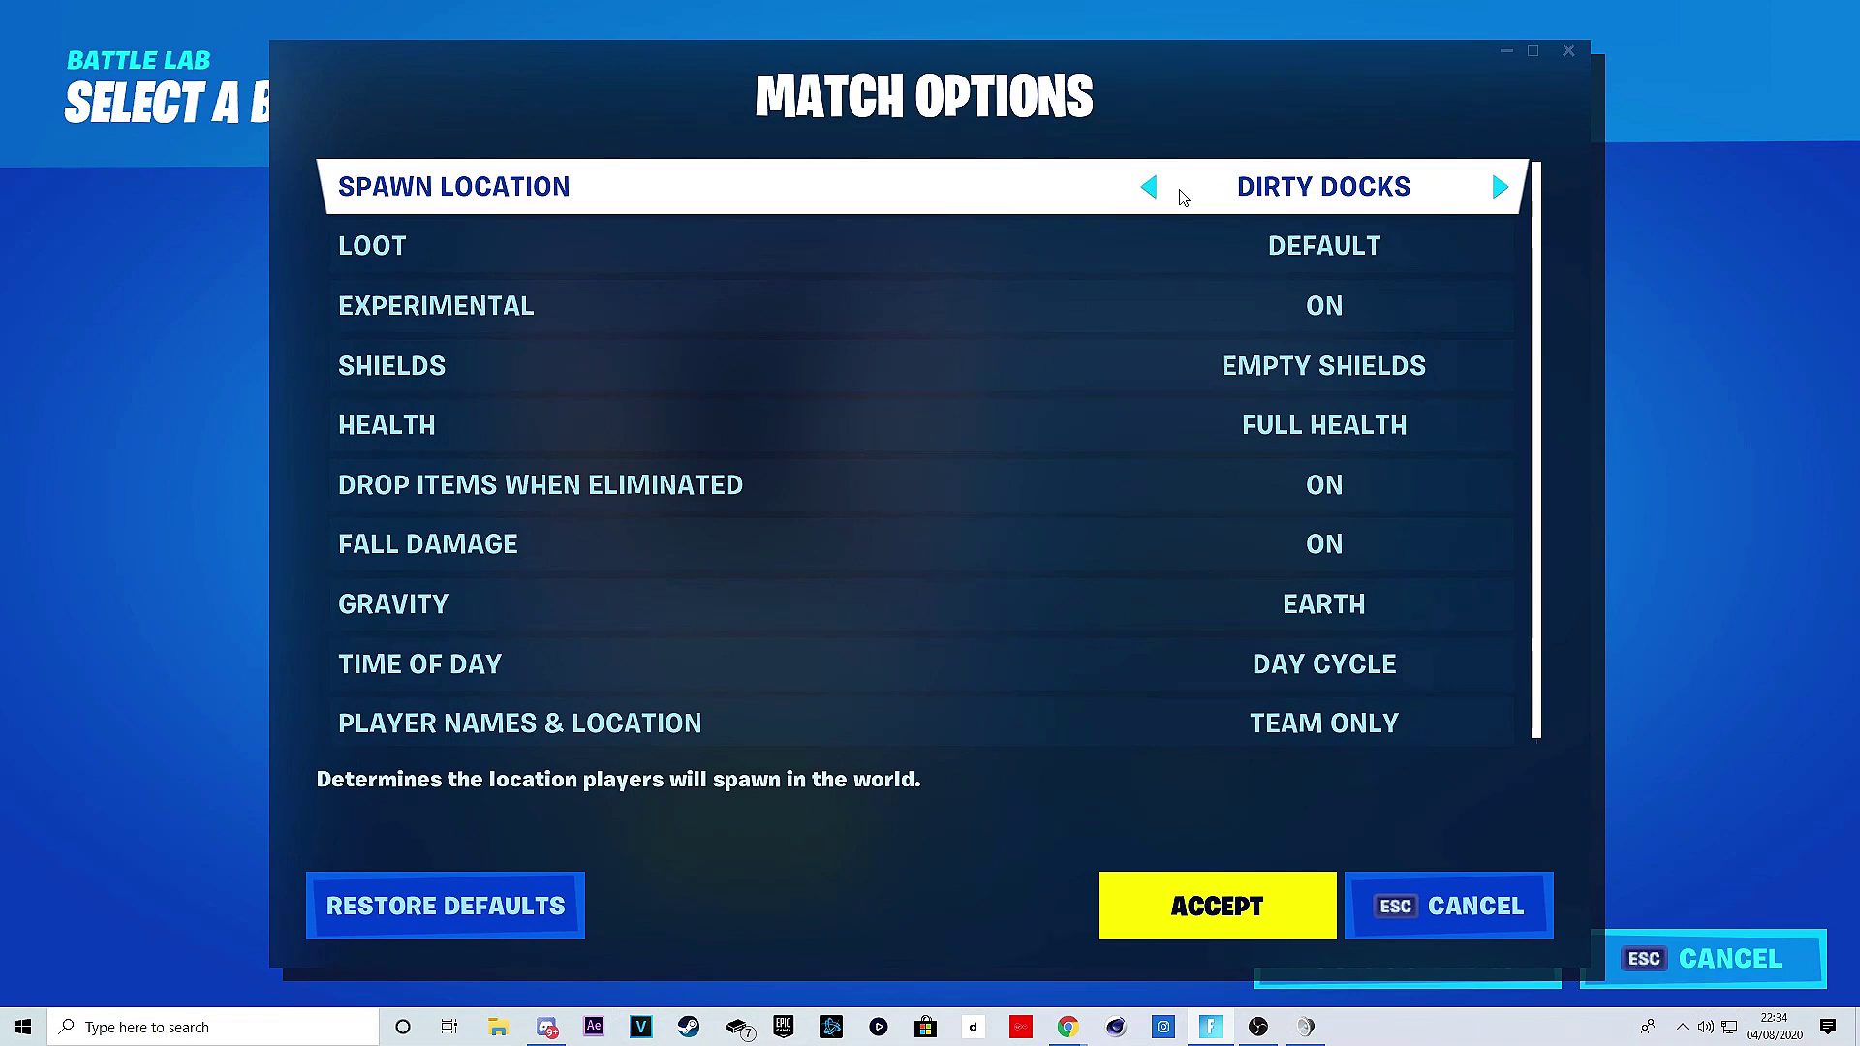
left_click(1482, 192)
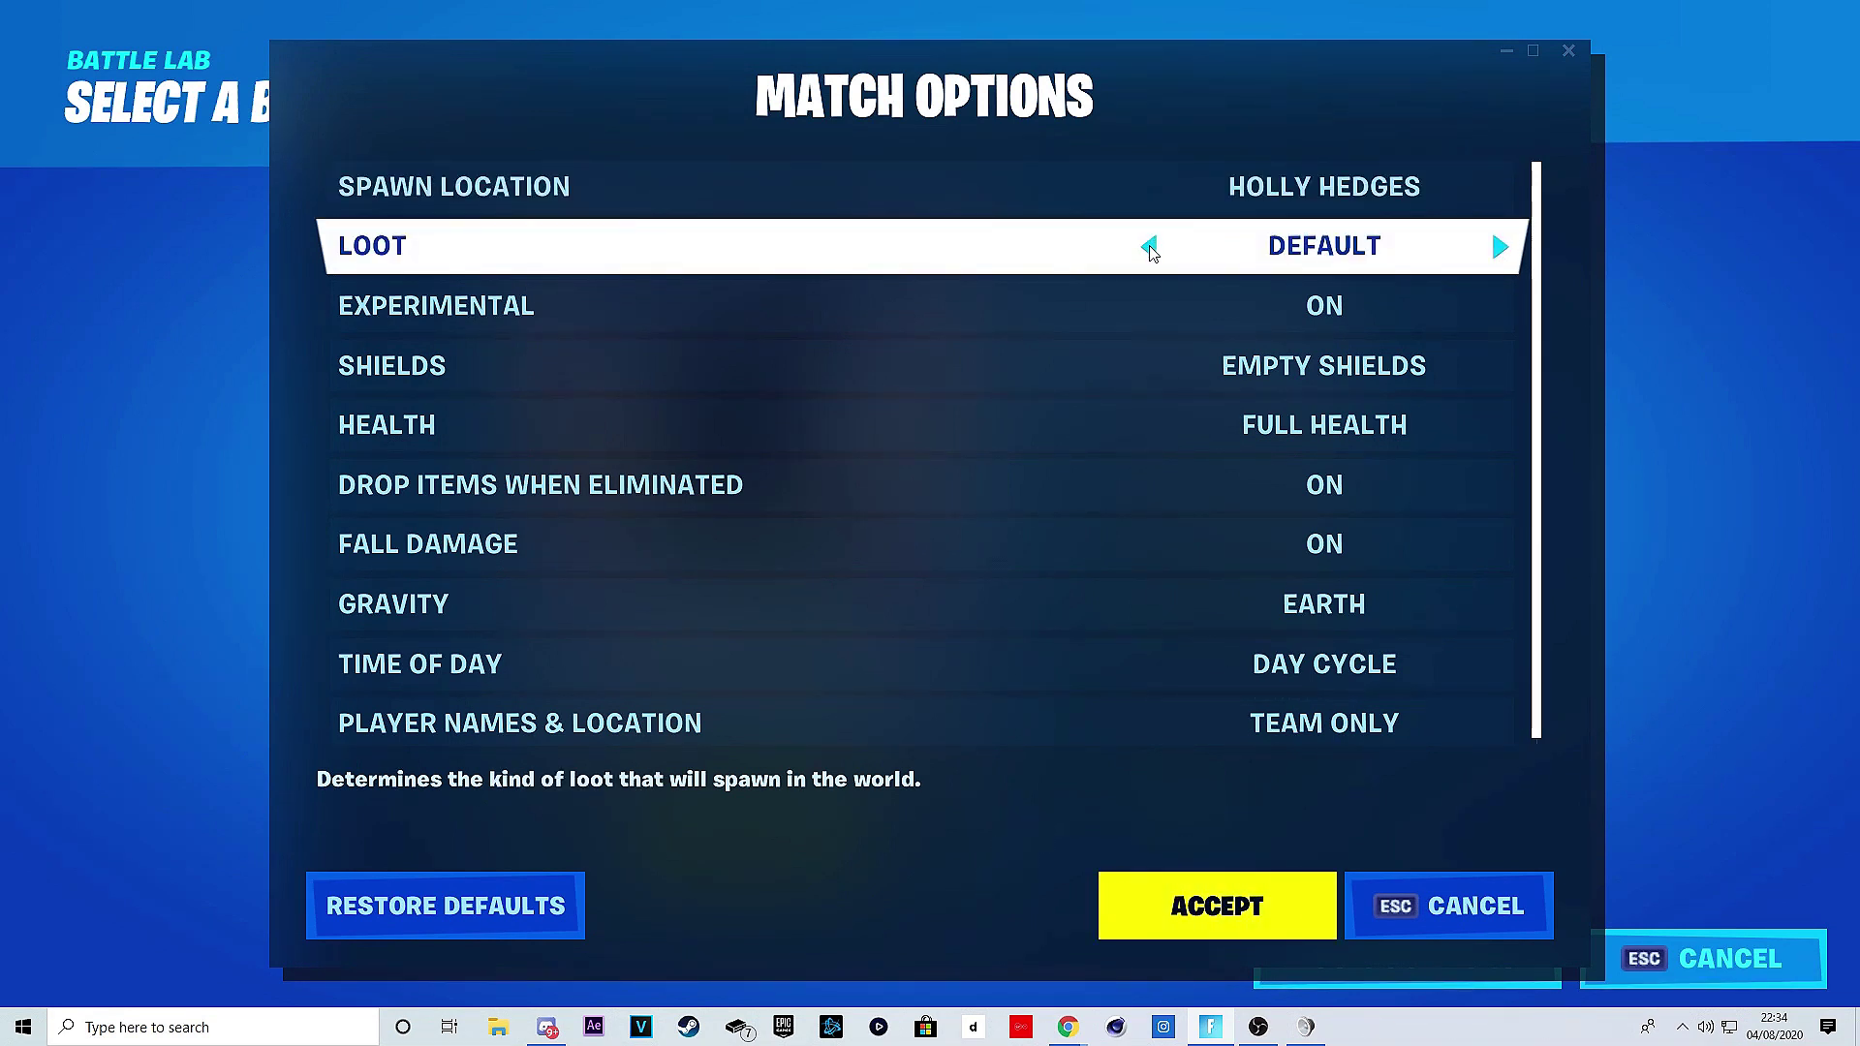
left_click(1151, 254)
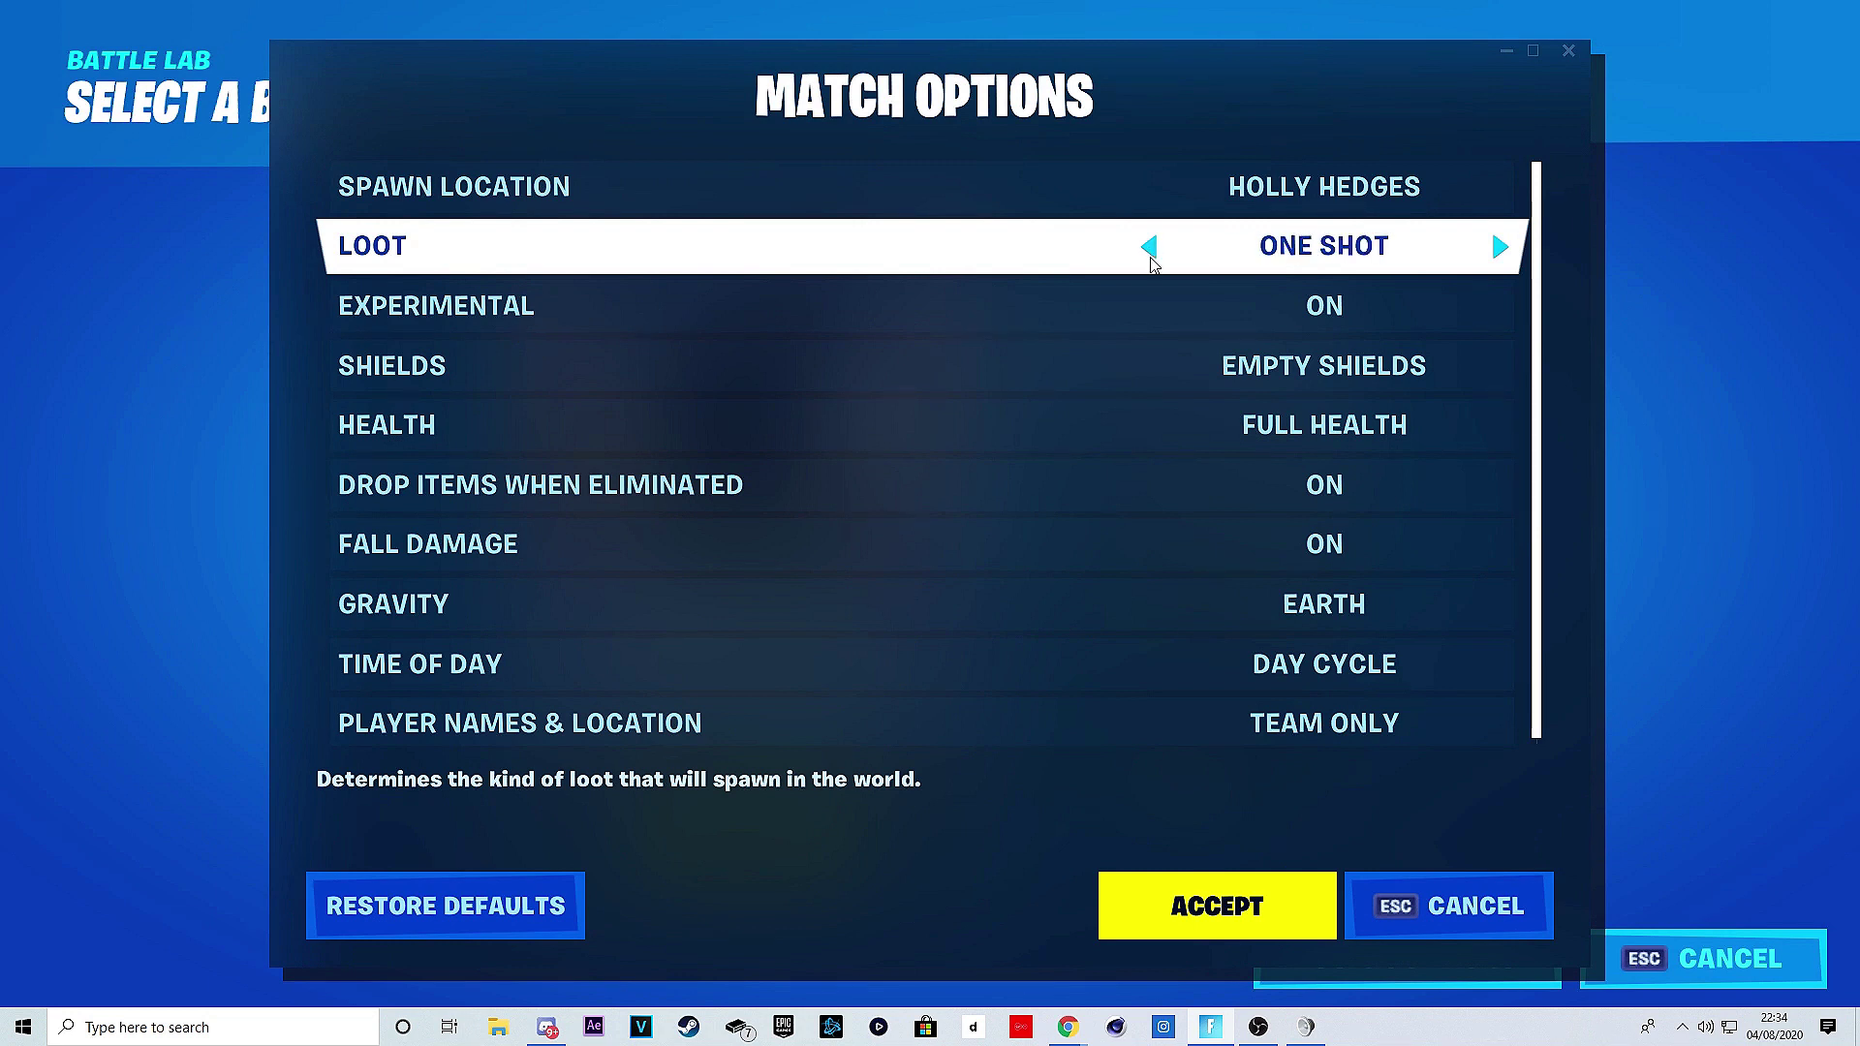
left_click(1149, 306)
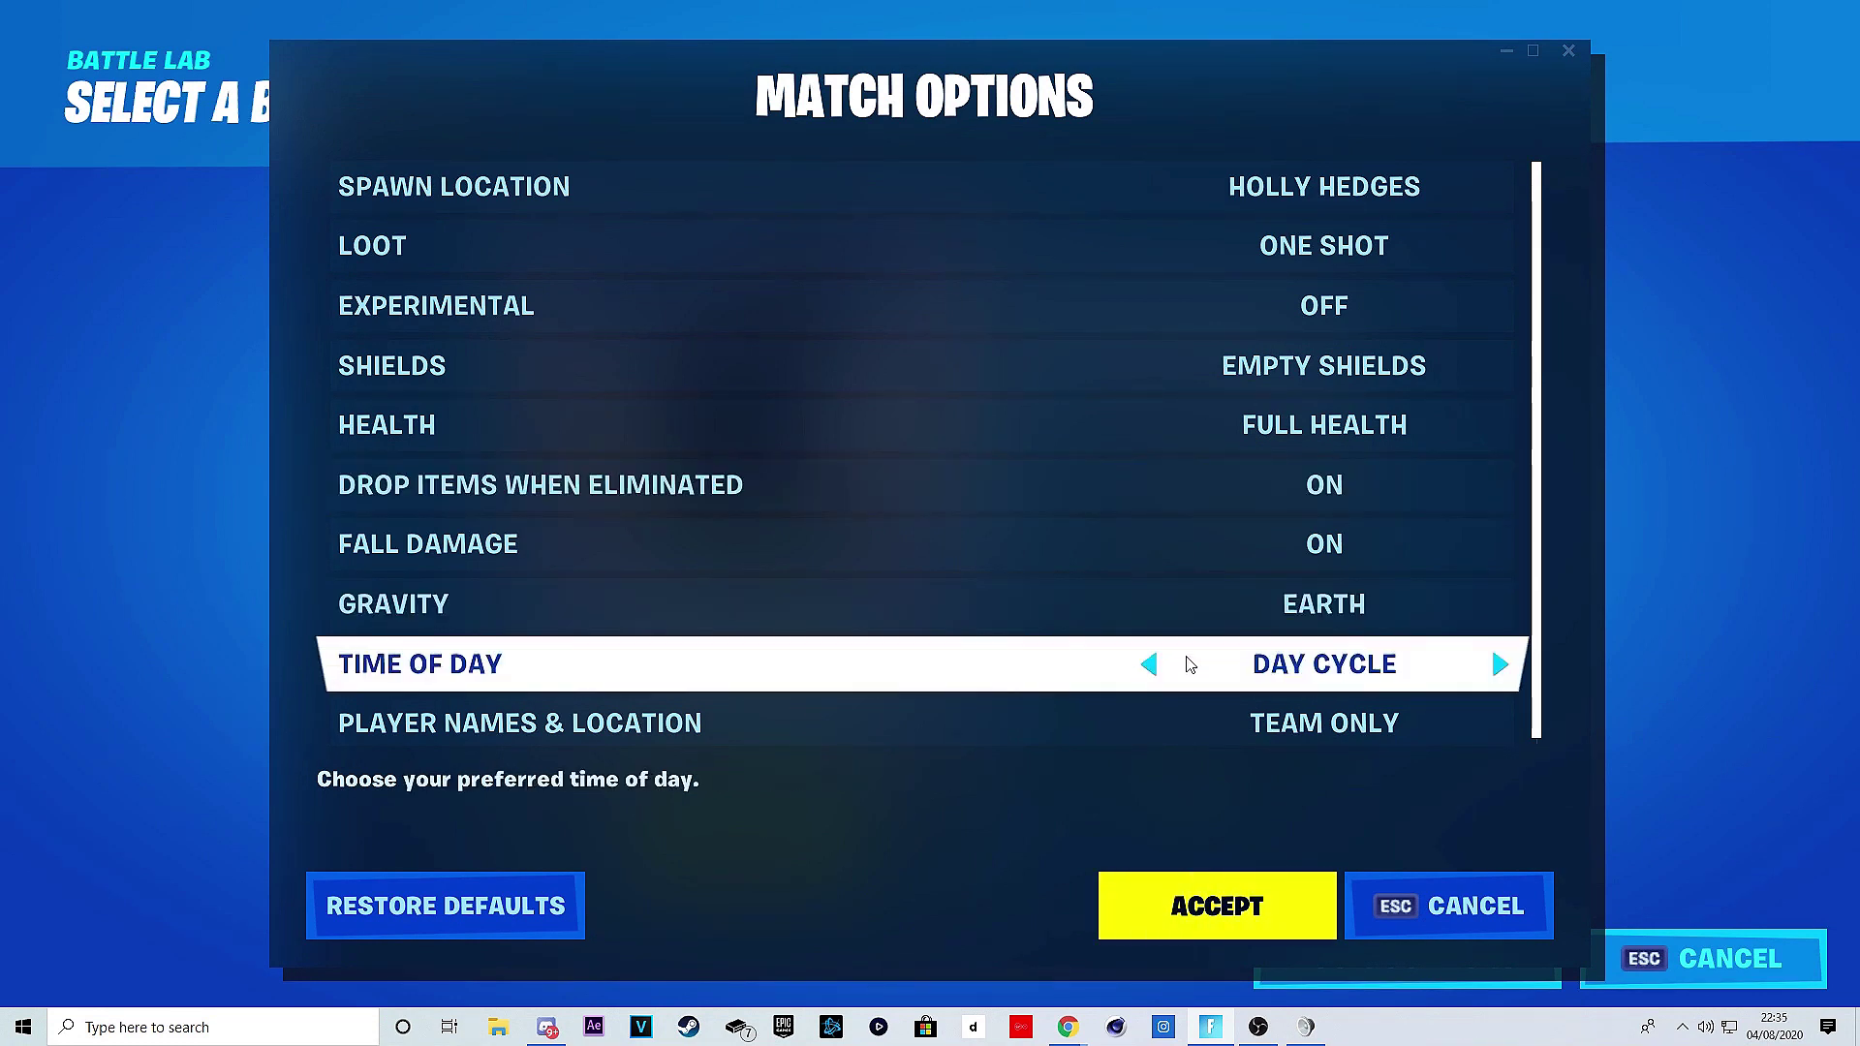
Step: Set the time of day to Day, accept the match options and launch a new Battle Lab
left_click(1150, 665)
left_click(1149, 665)
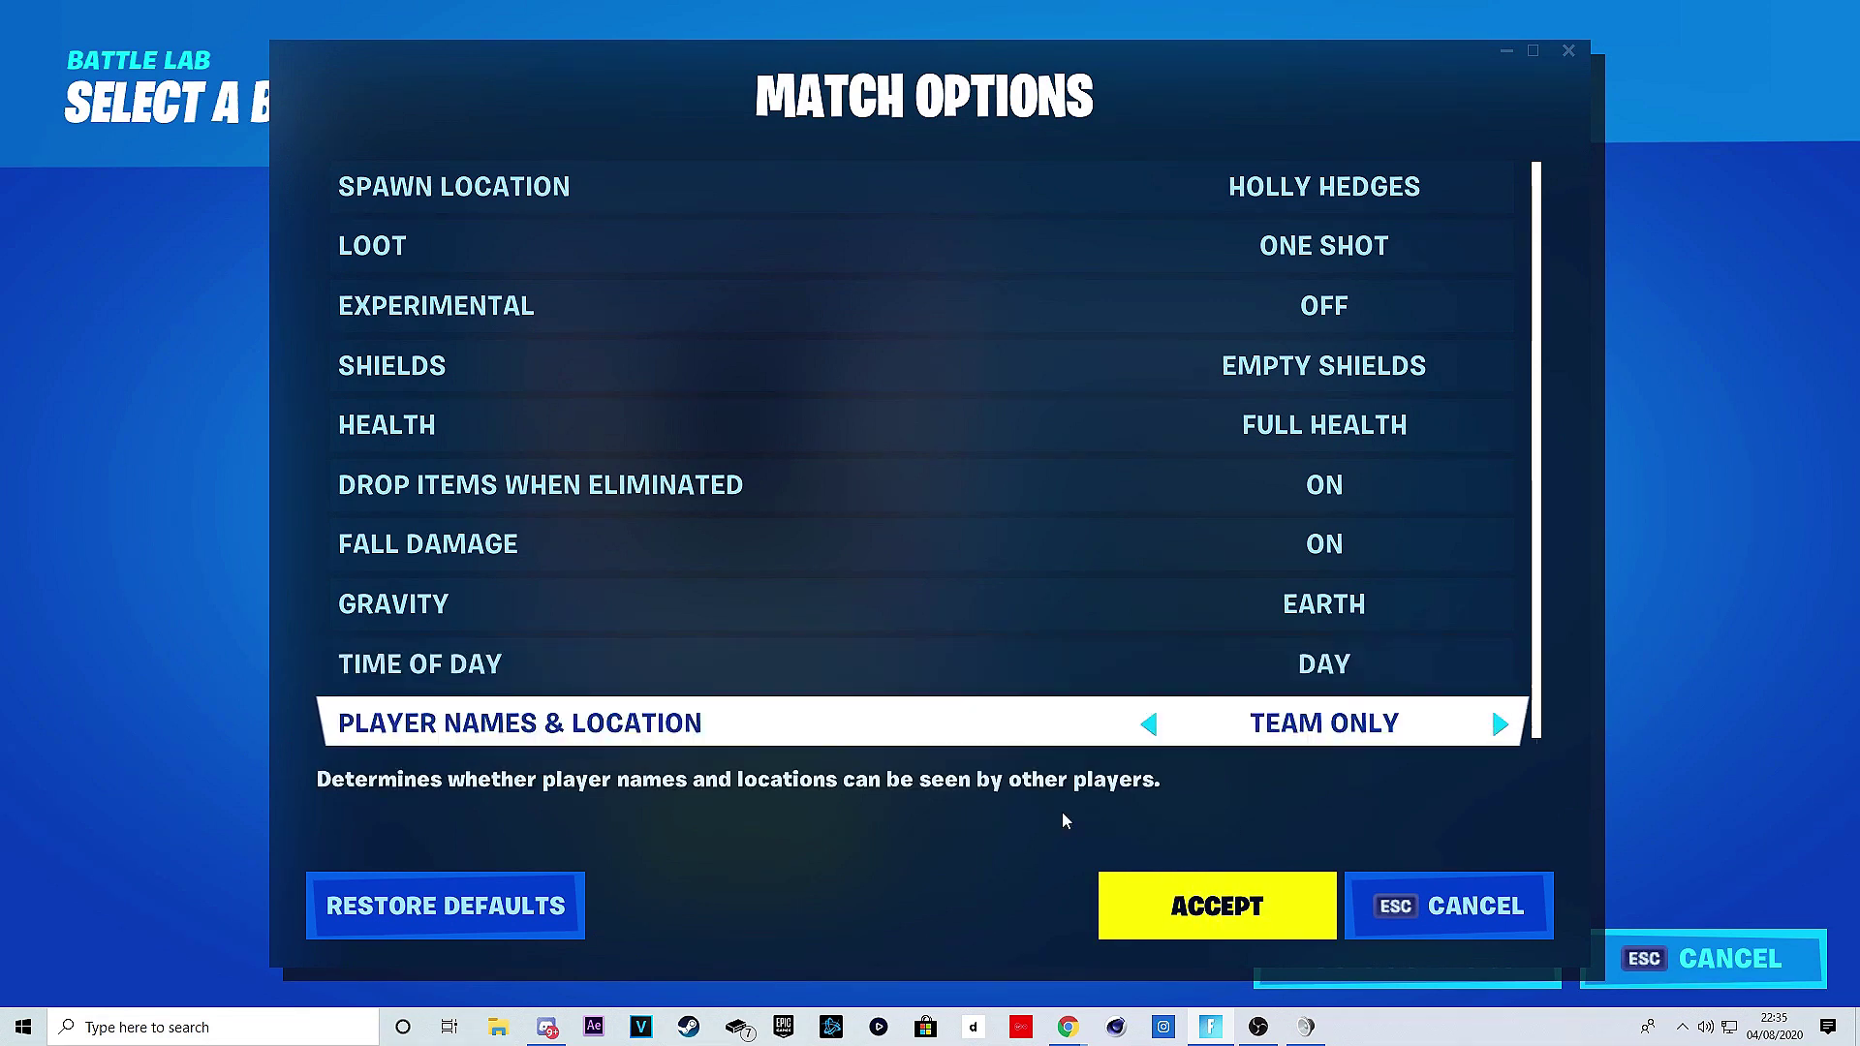
left_click(1162, 905)
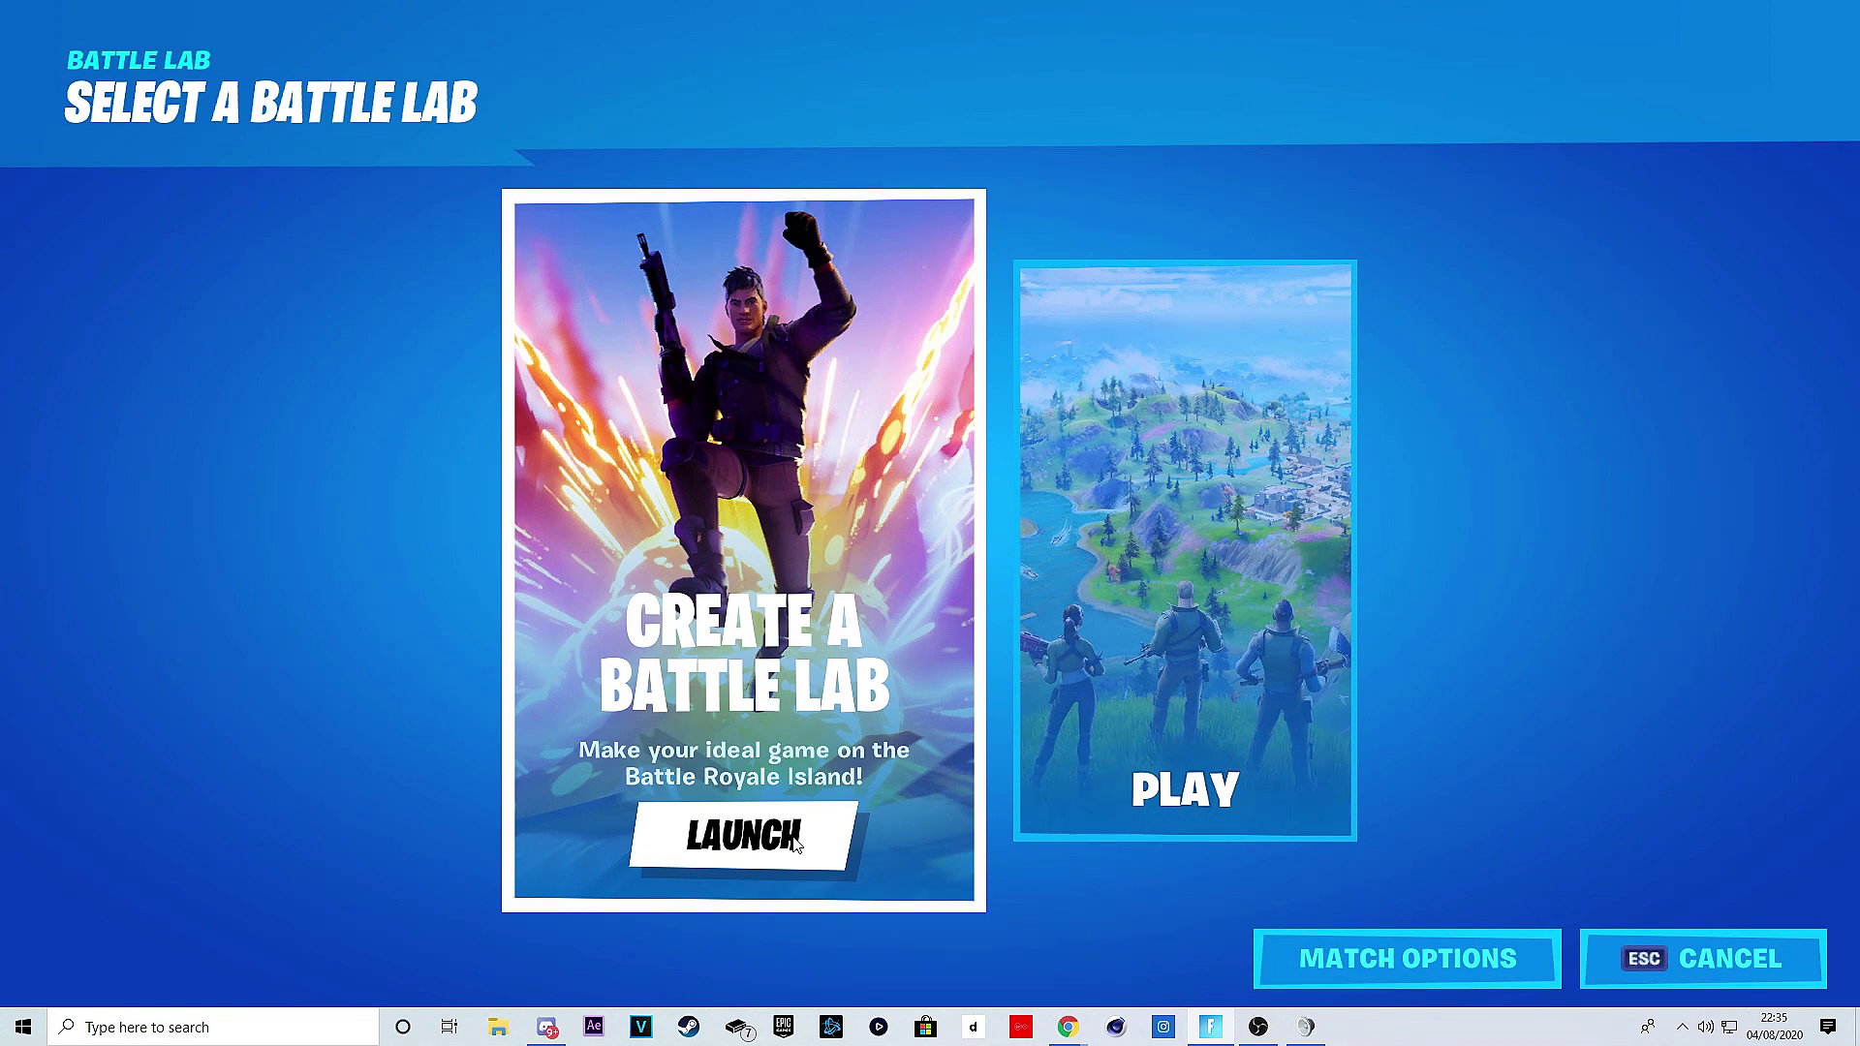
left_click(796, 842)
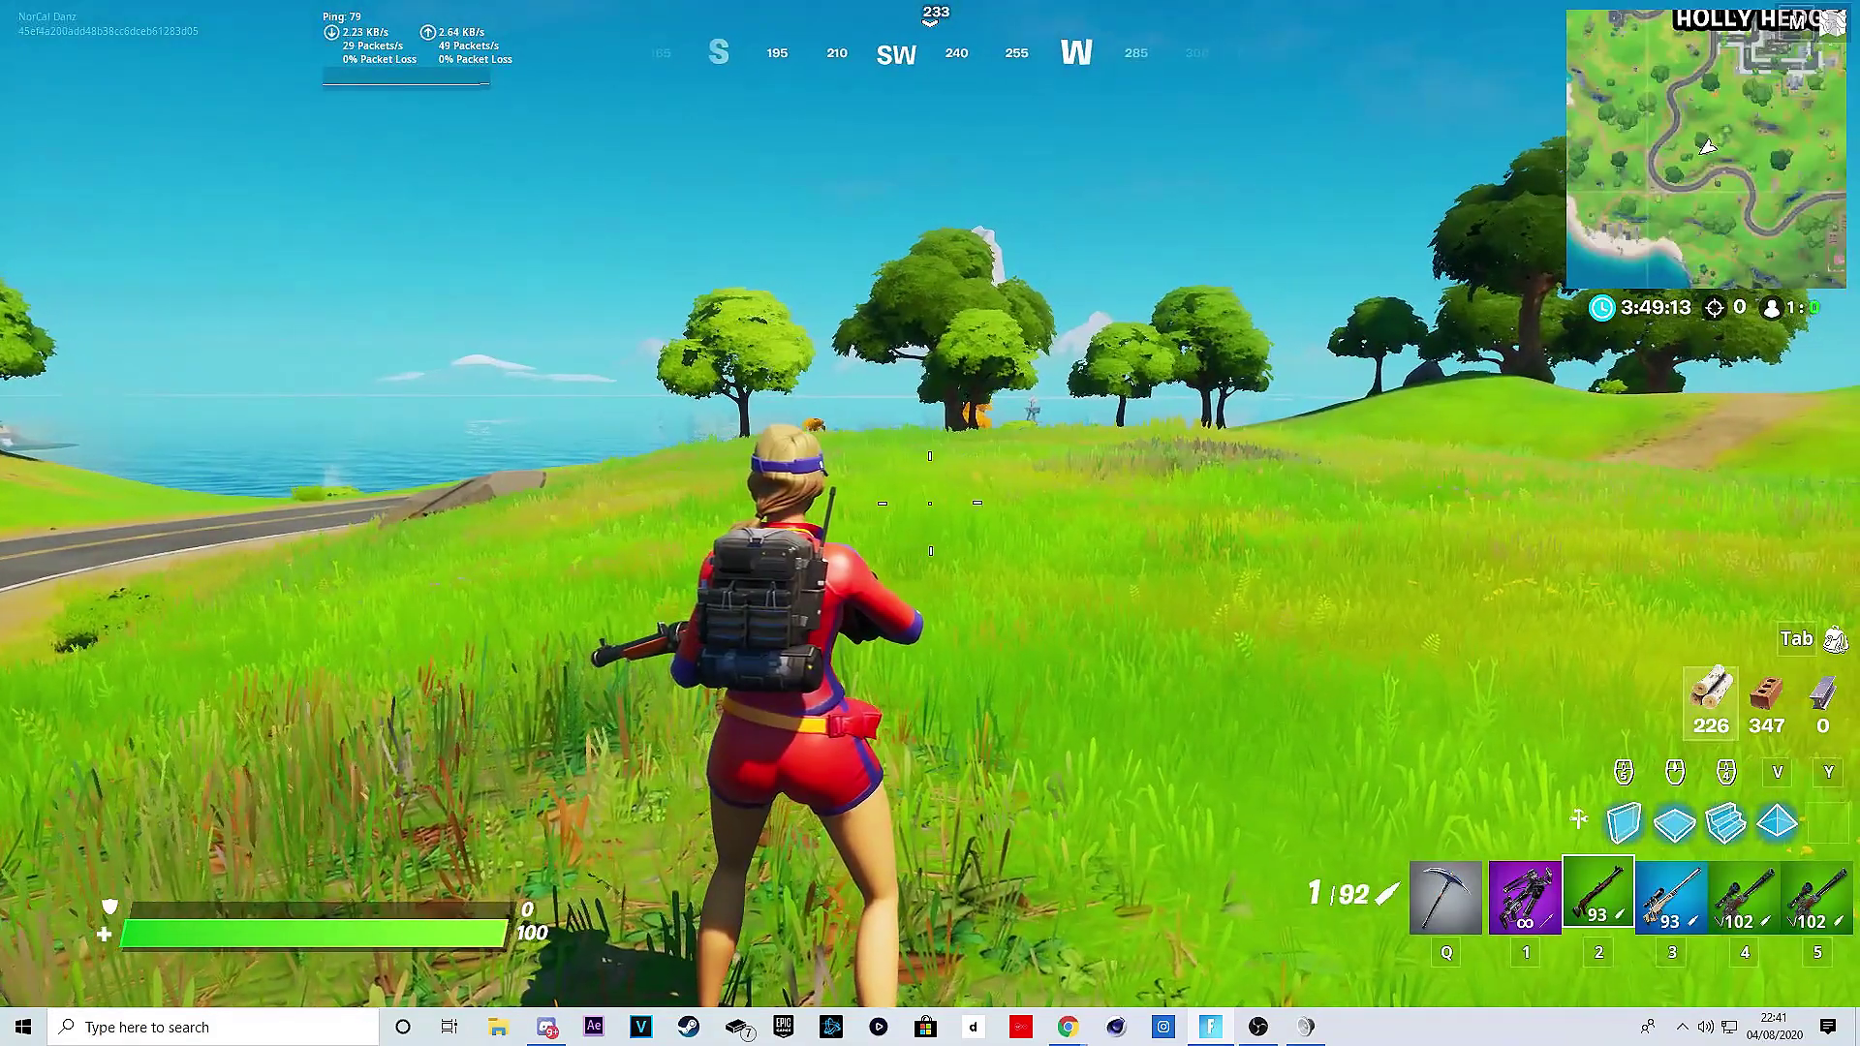
Step: Run the character around the open grassy field near Holly Hedges with the rifle in hand
key("w")
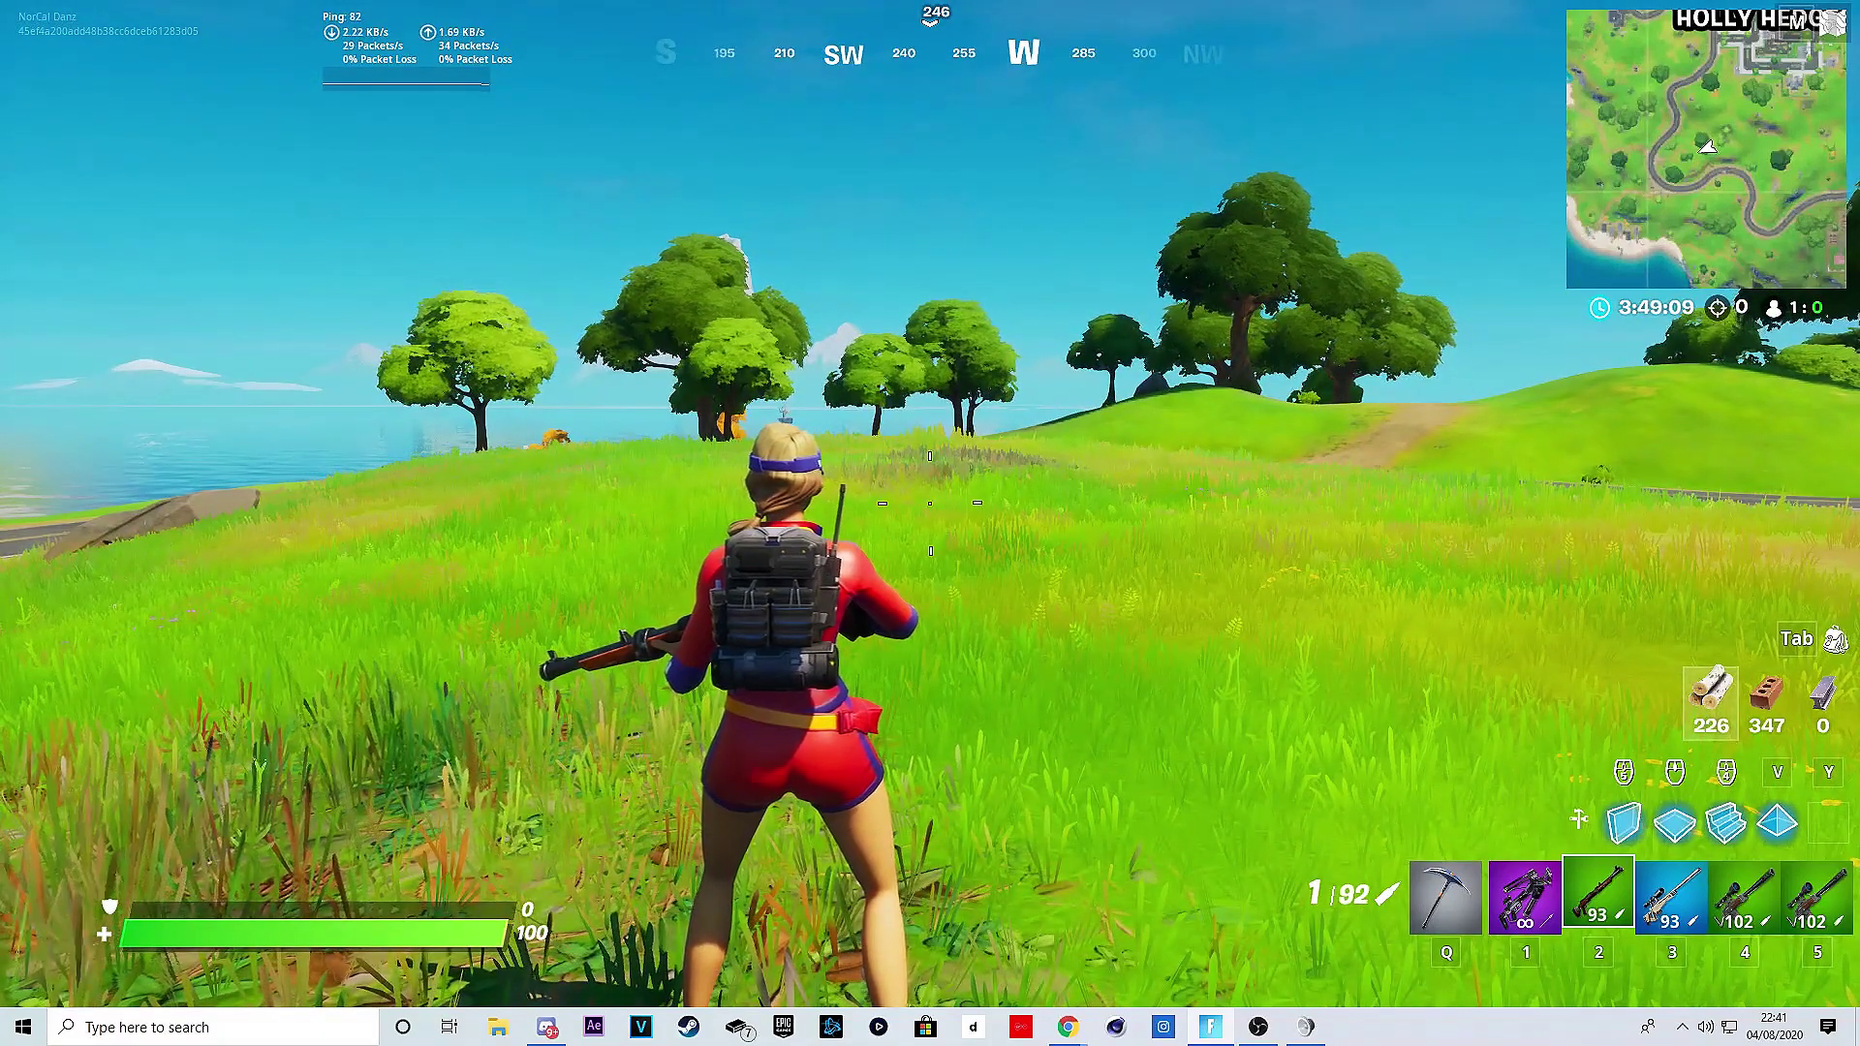
key("w")
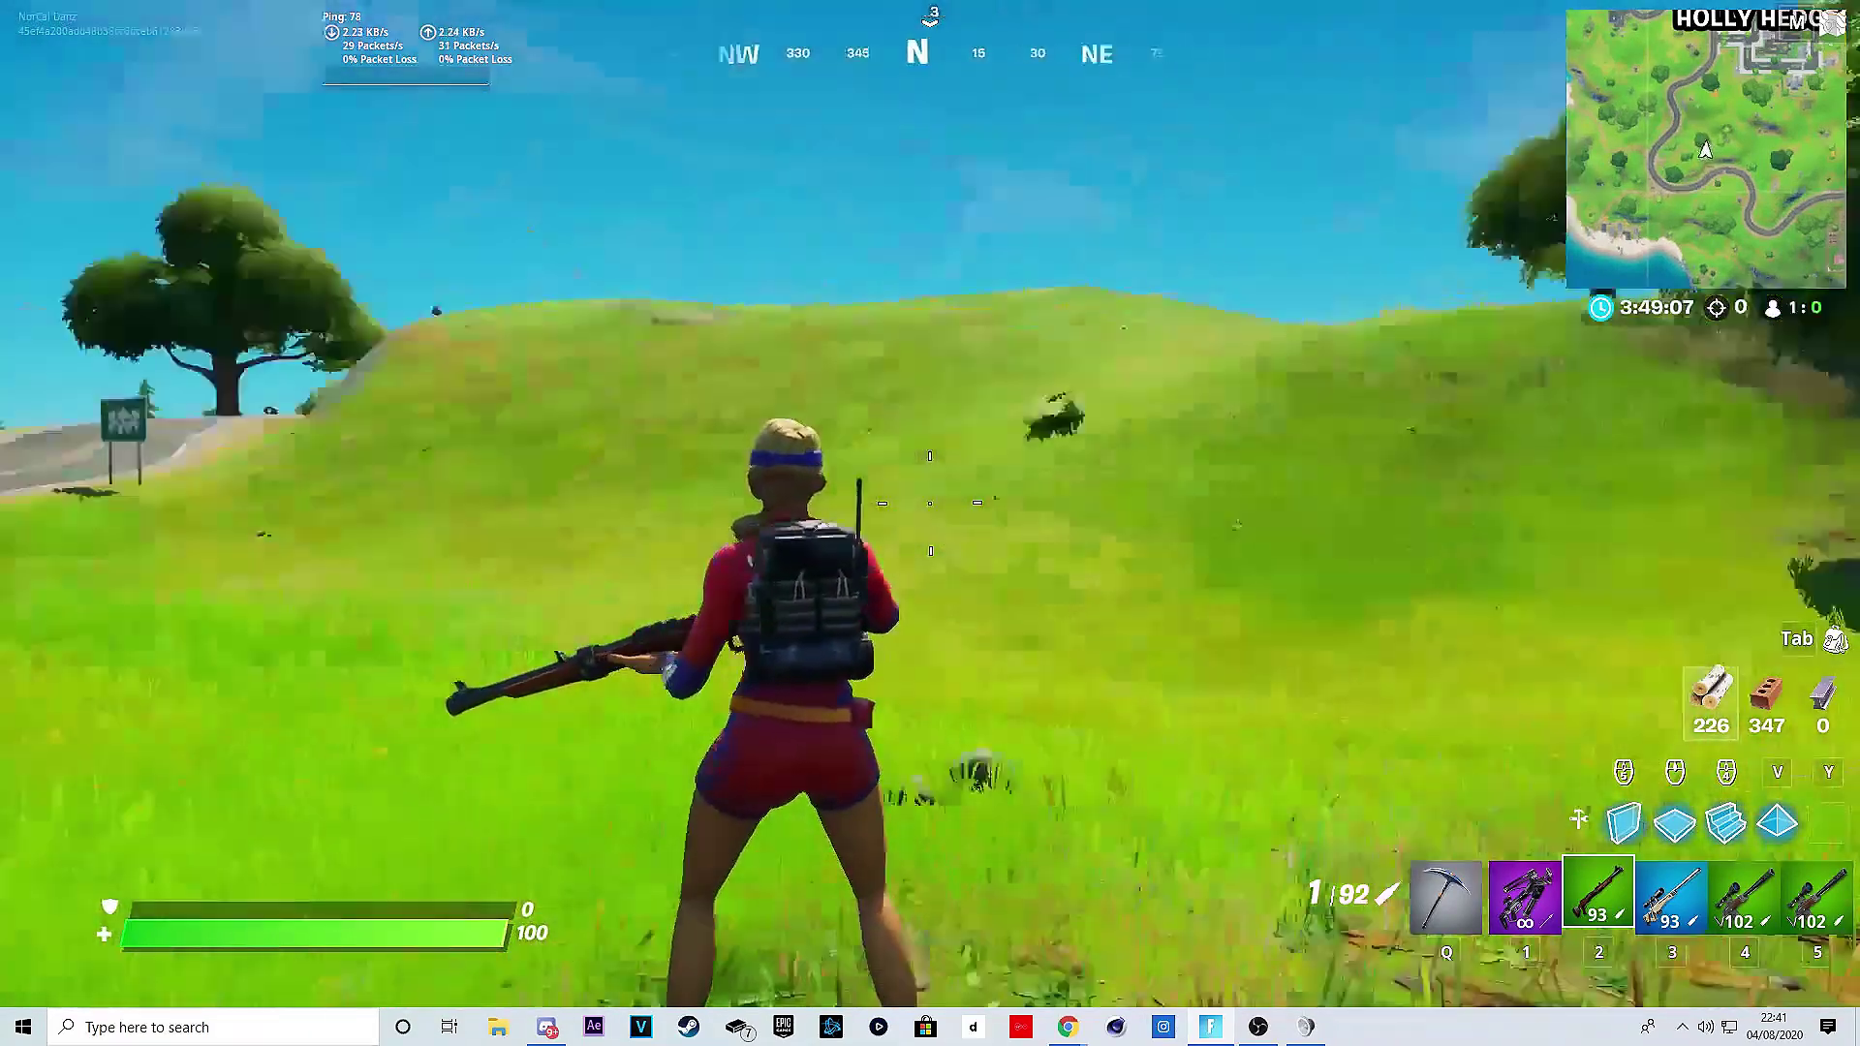
key("w")
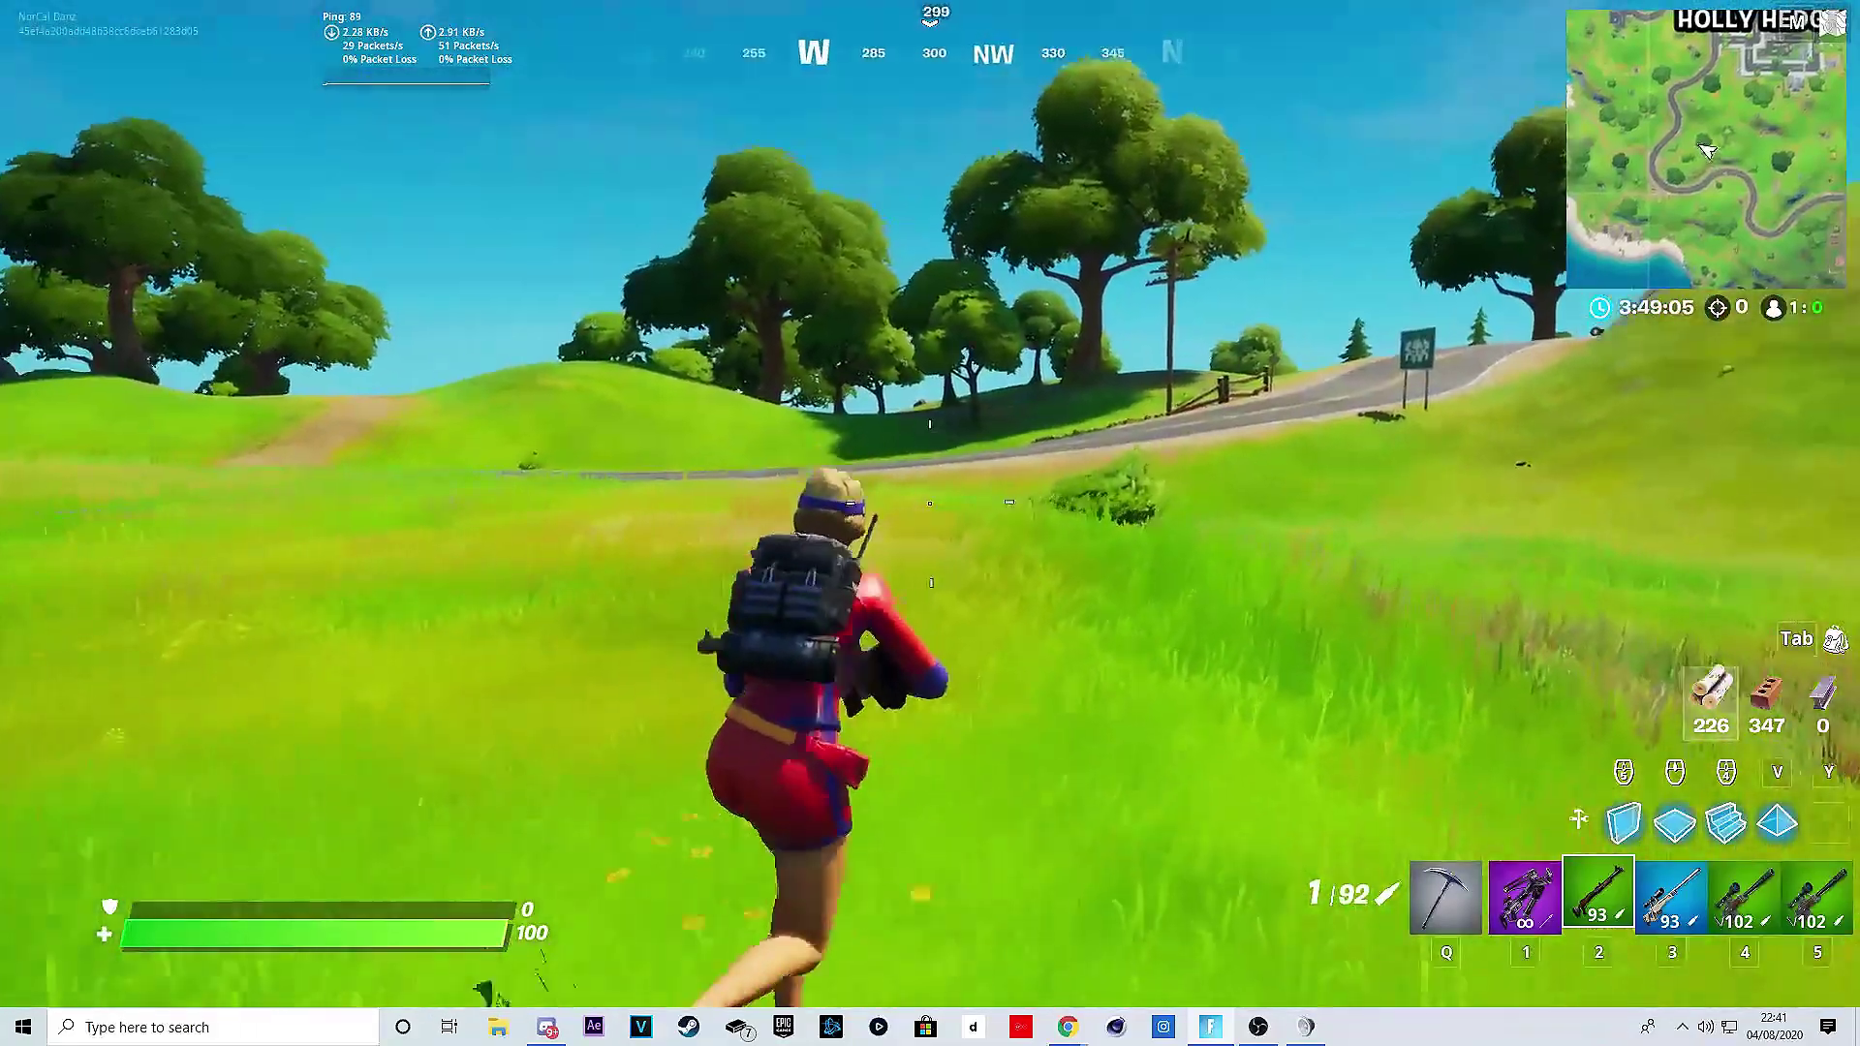
key("w")
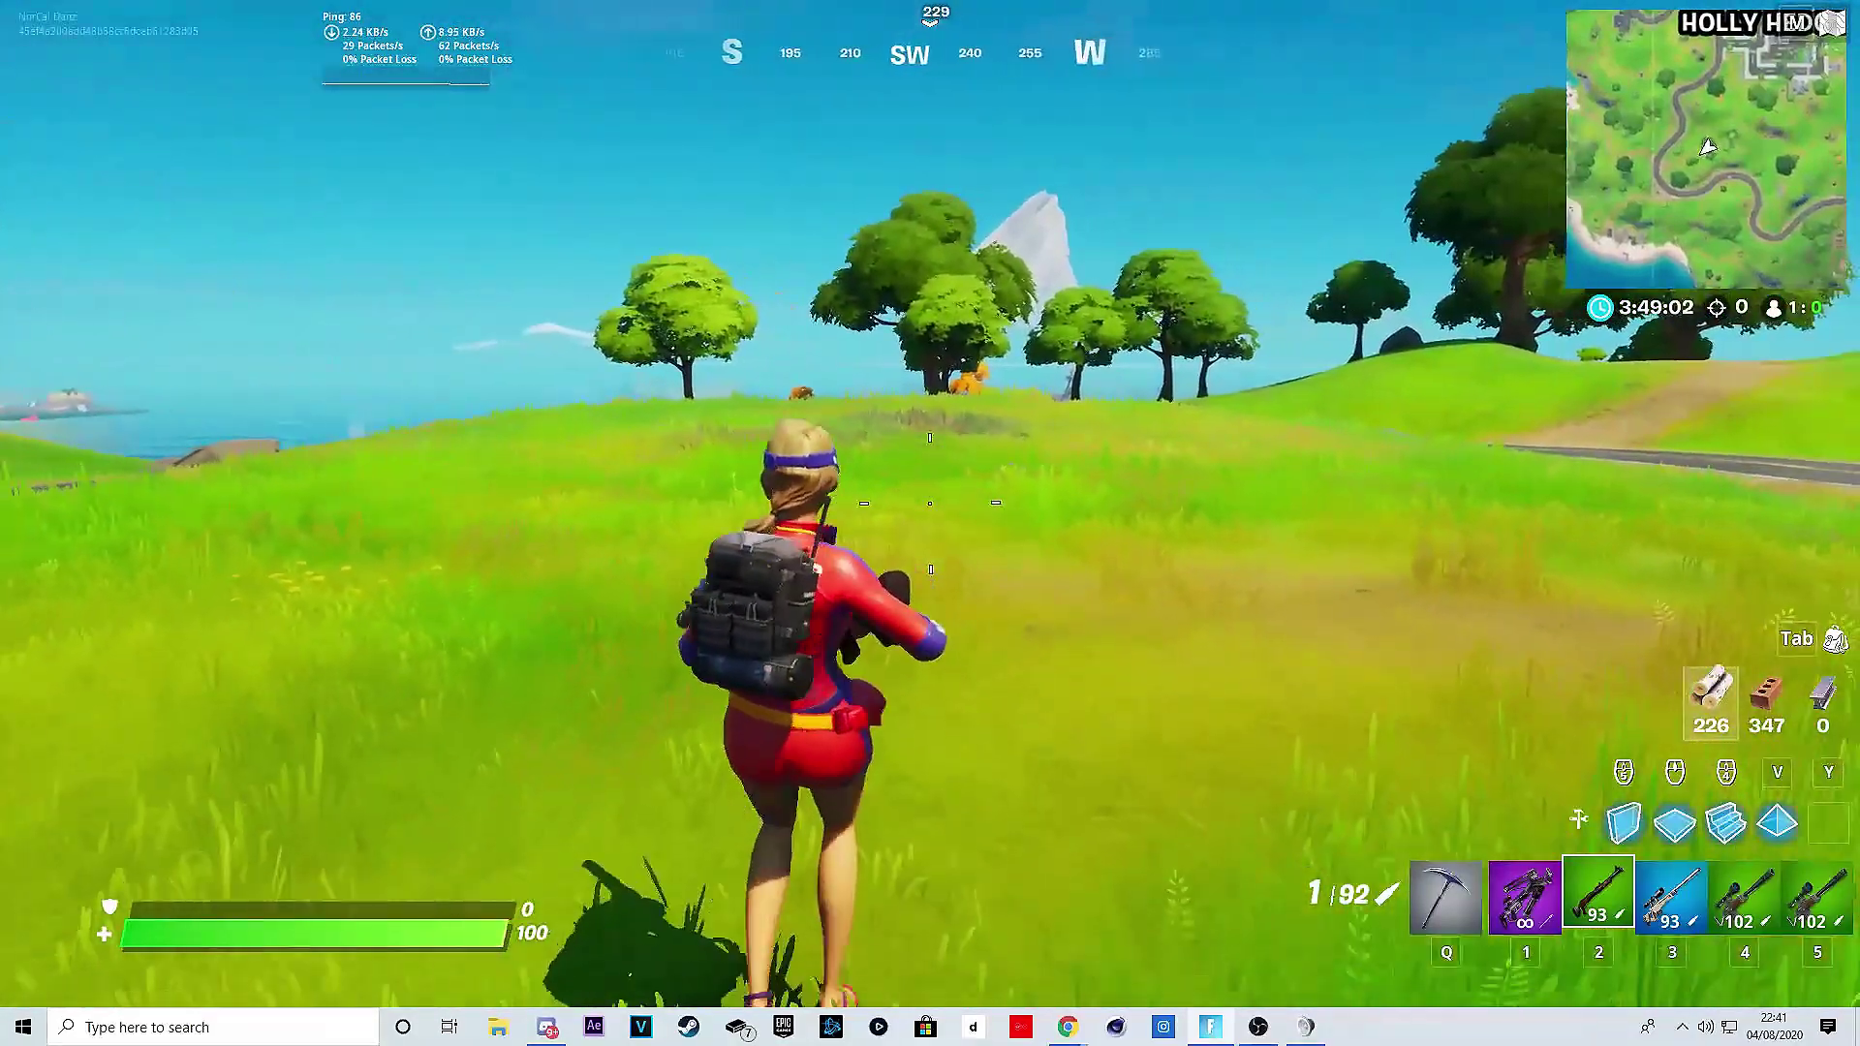
key("w")
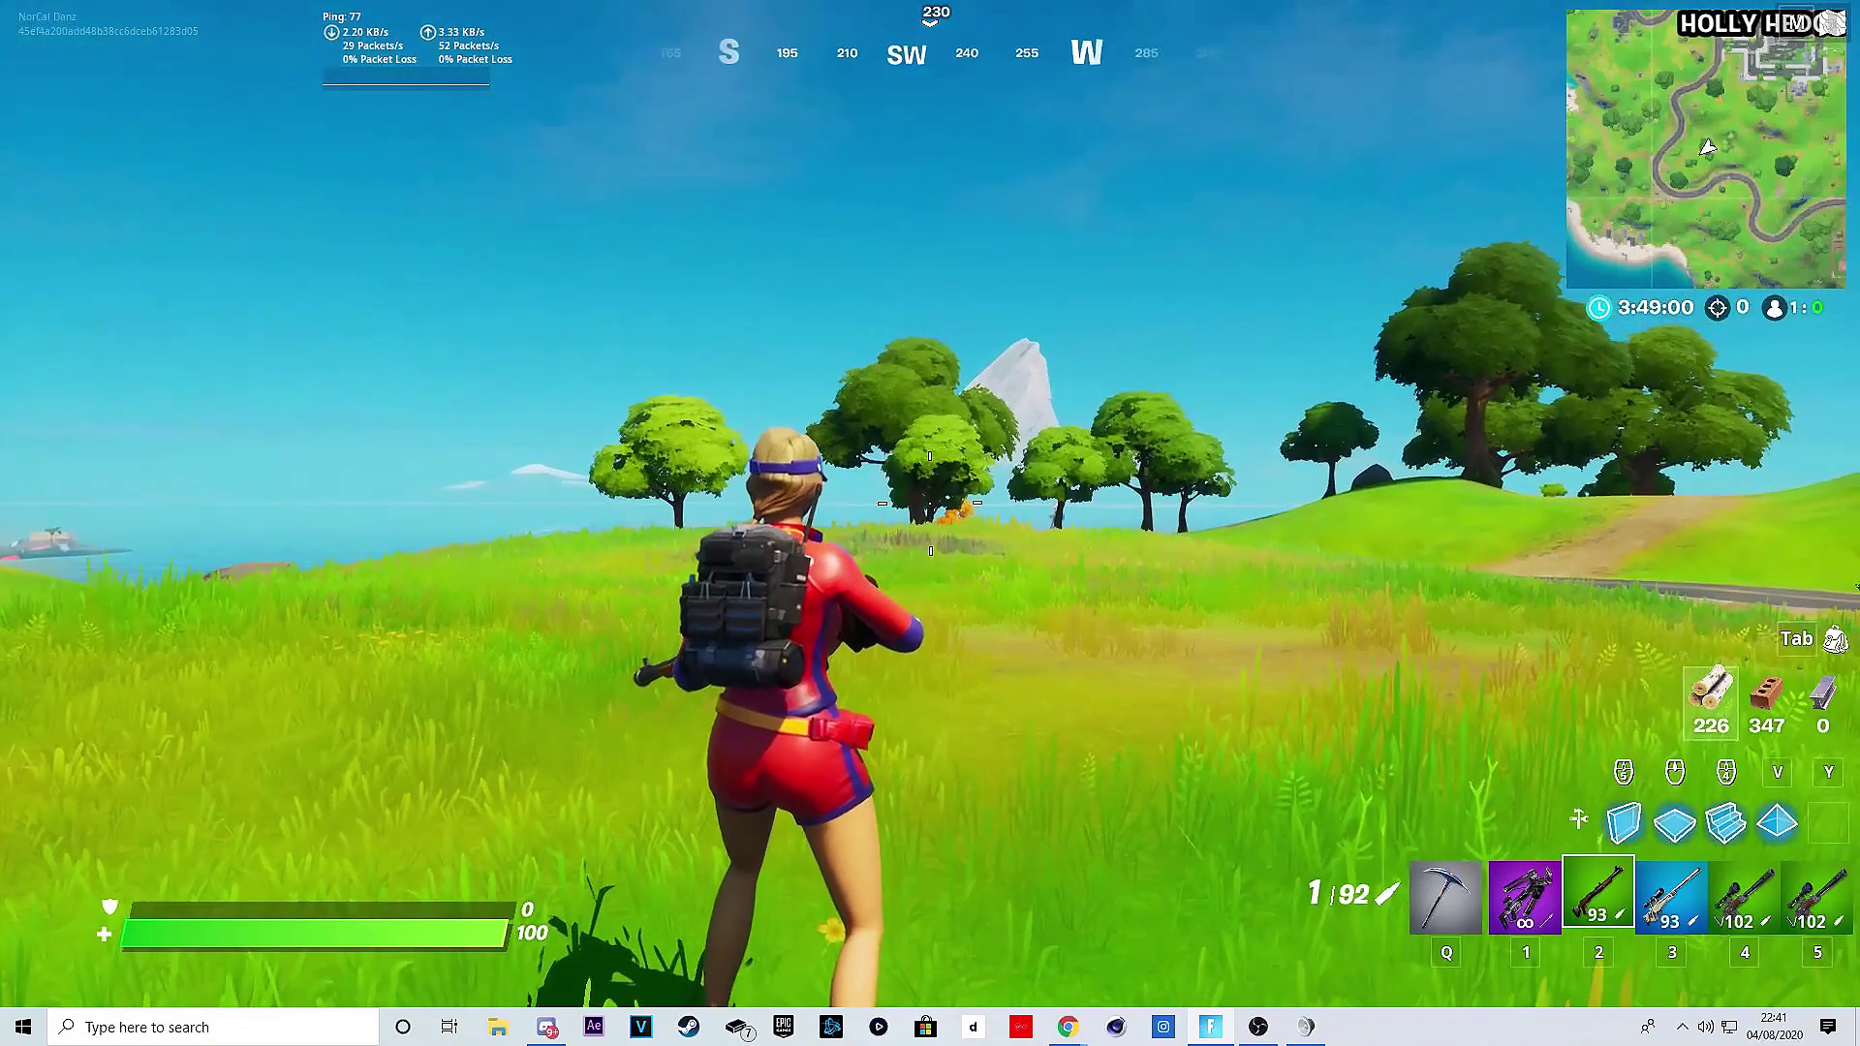
key("w")
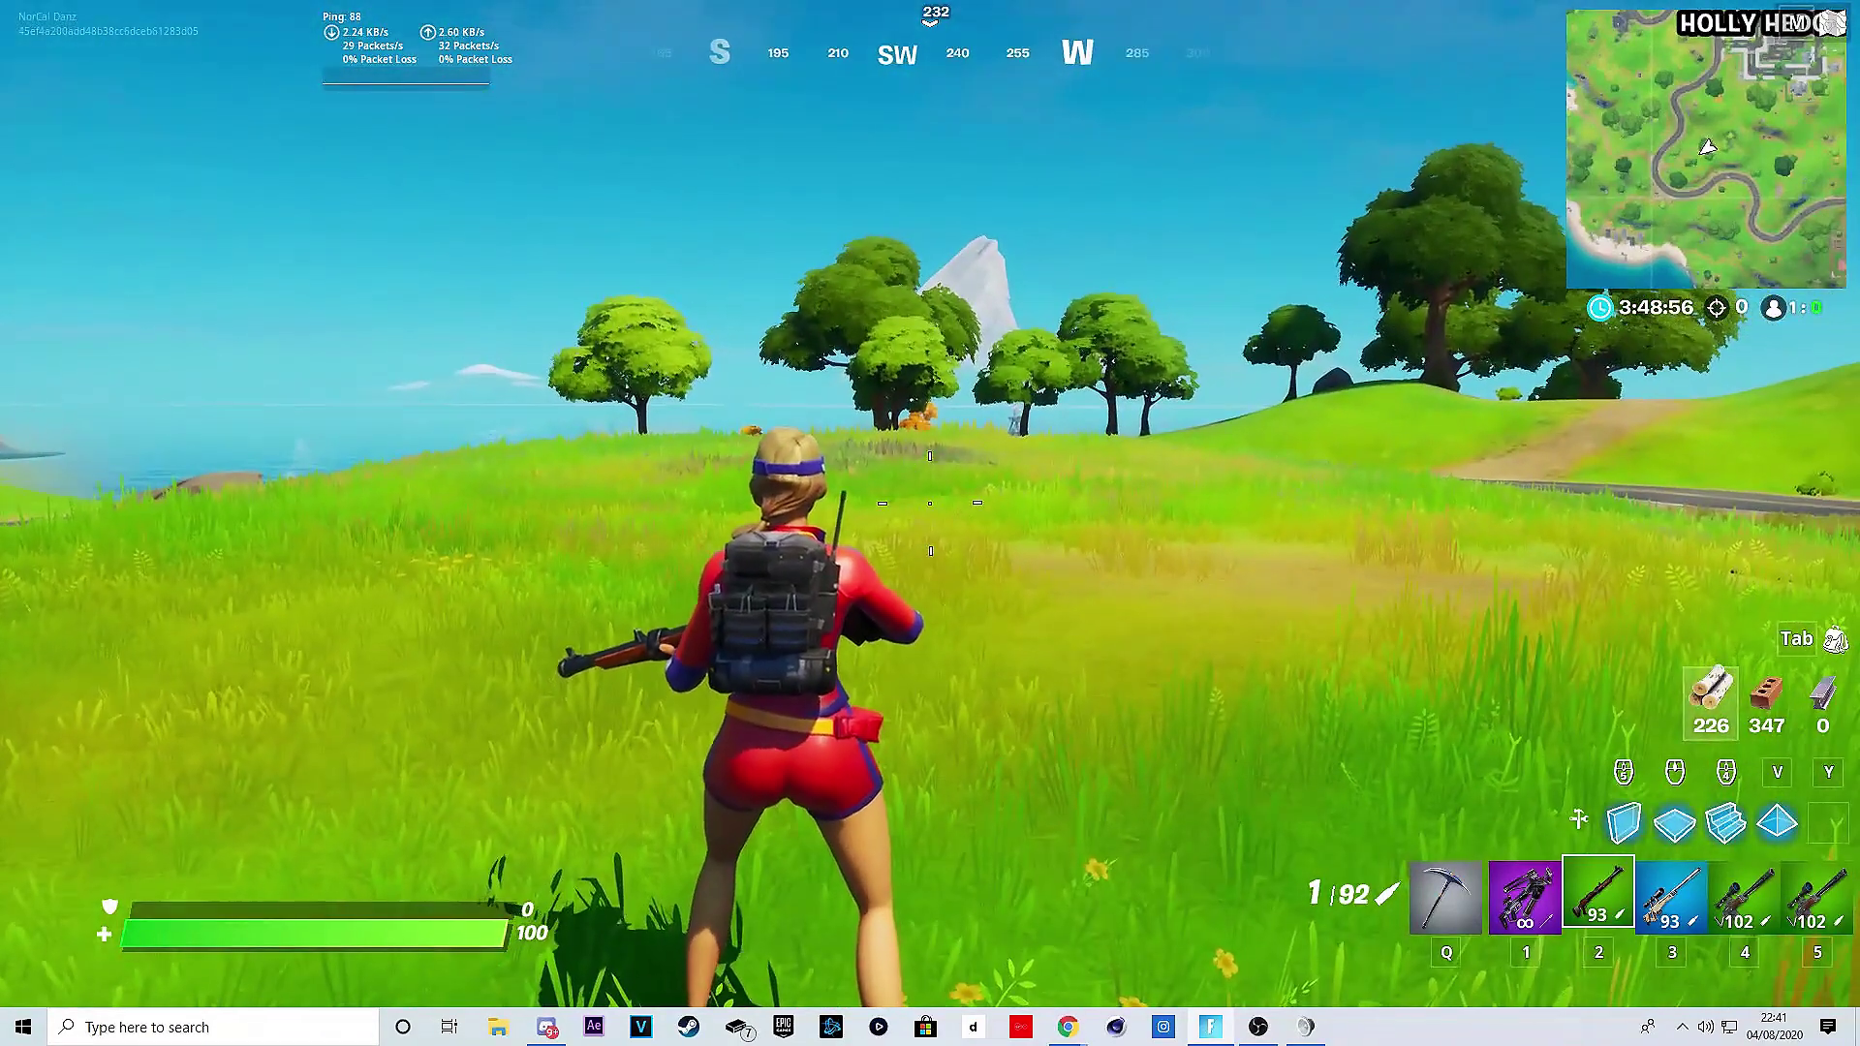
key("w")
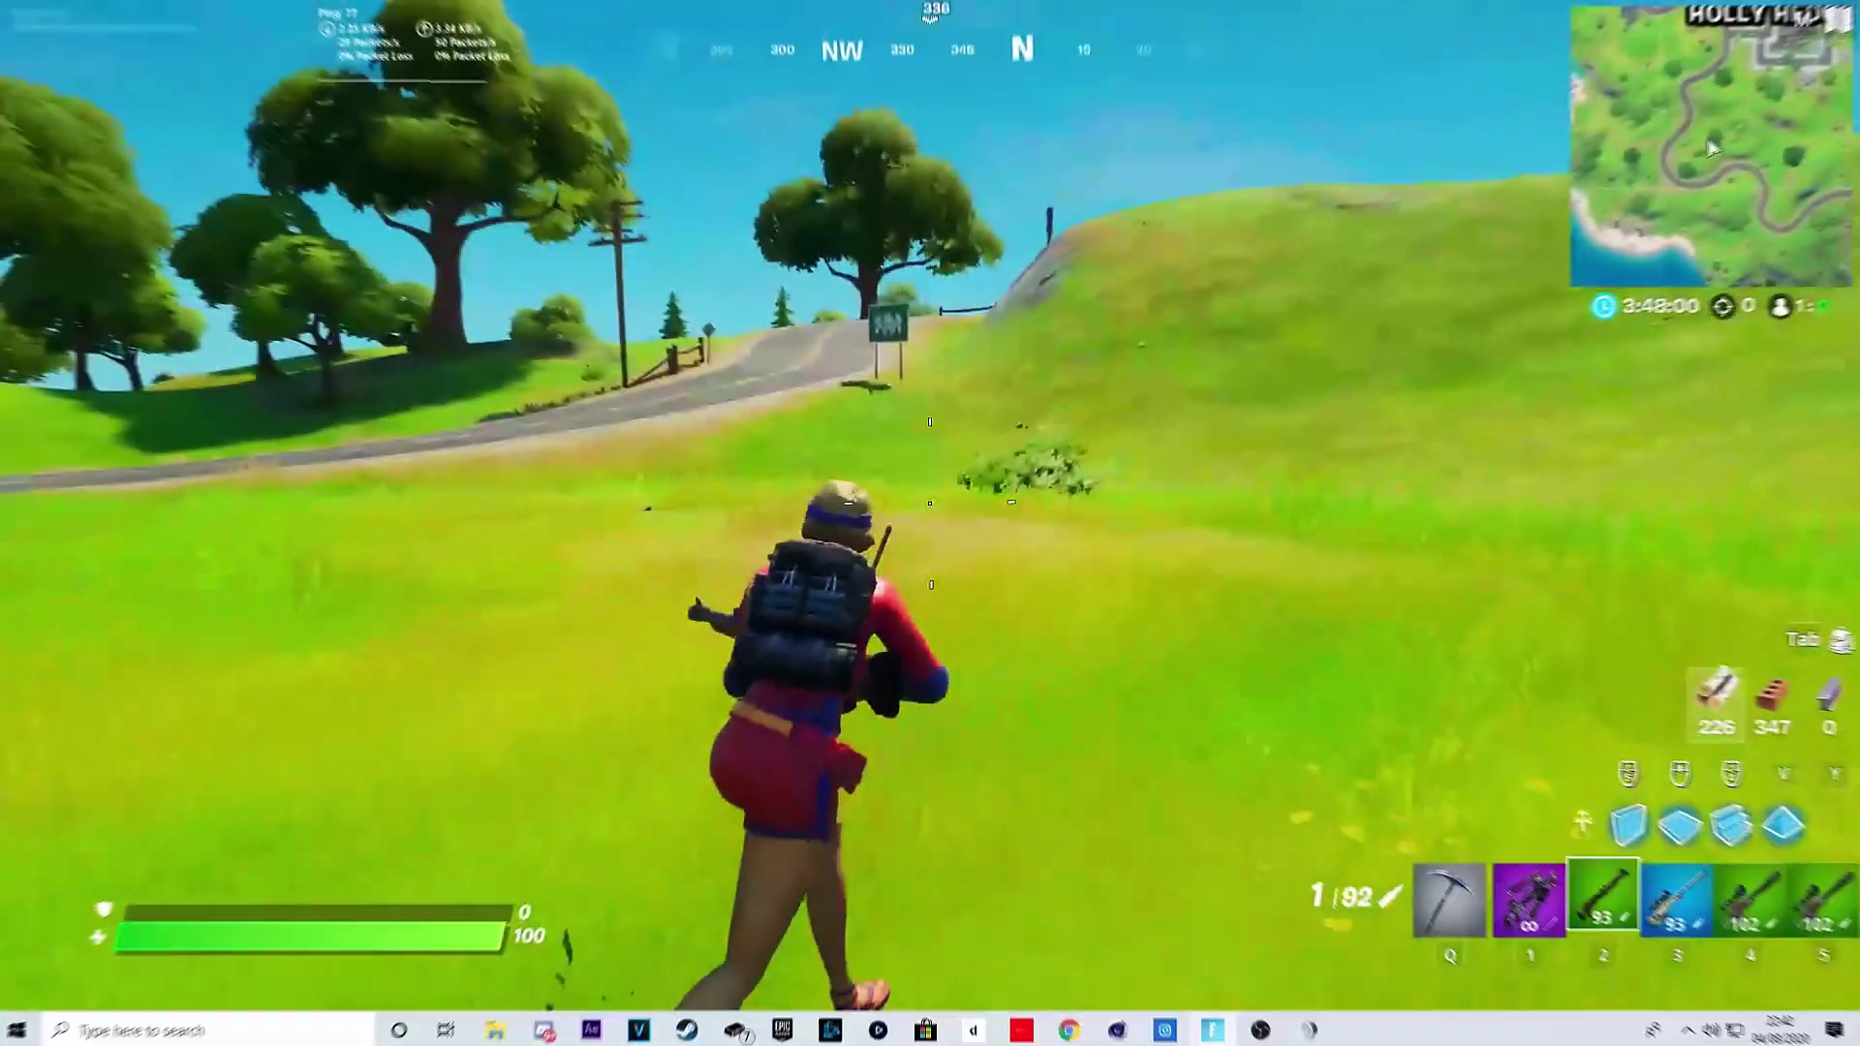
key("w")
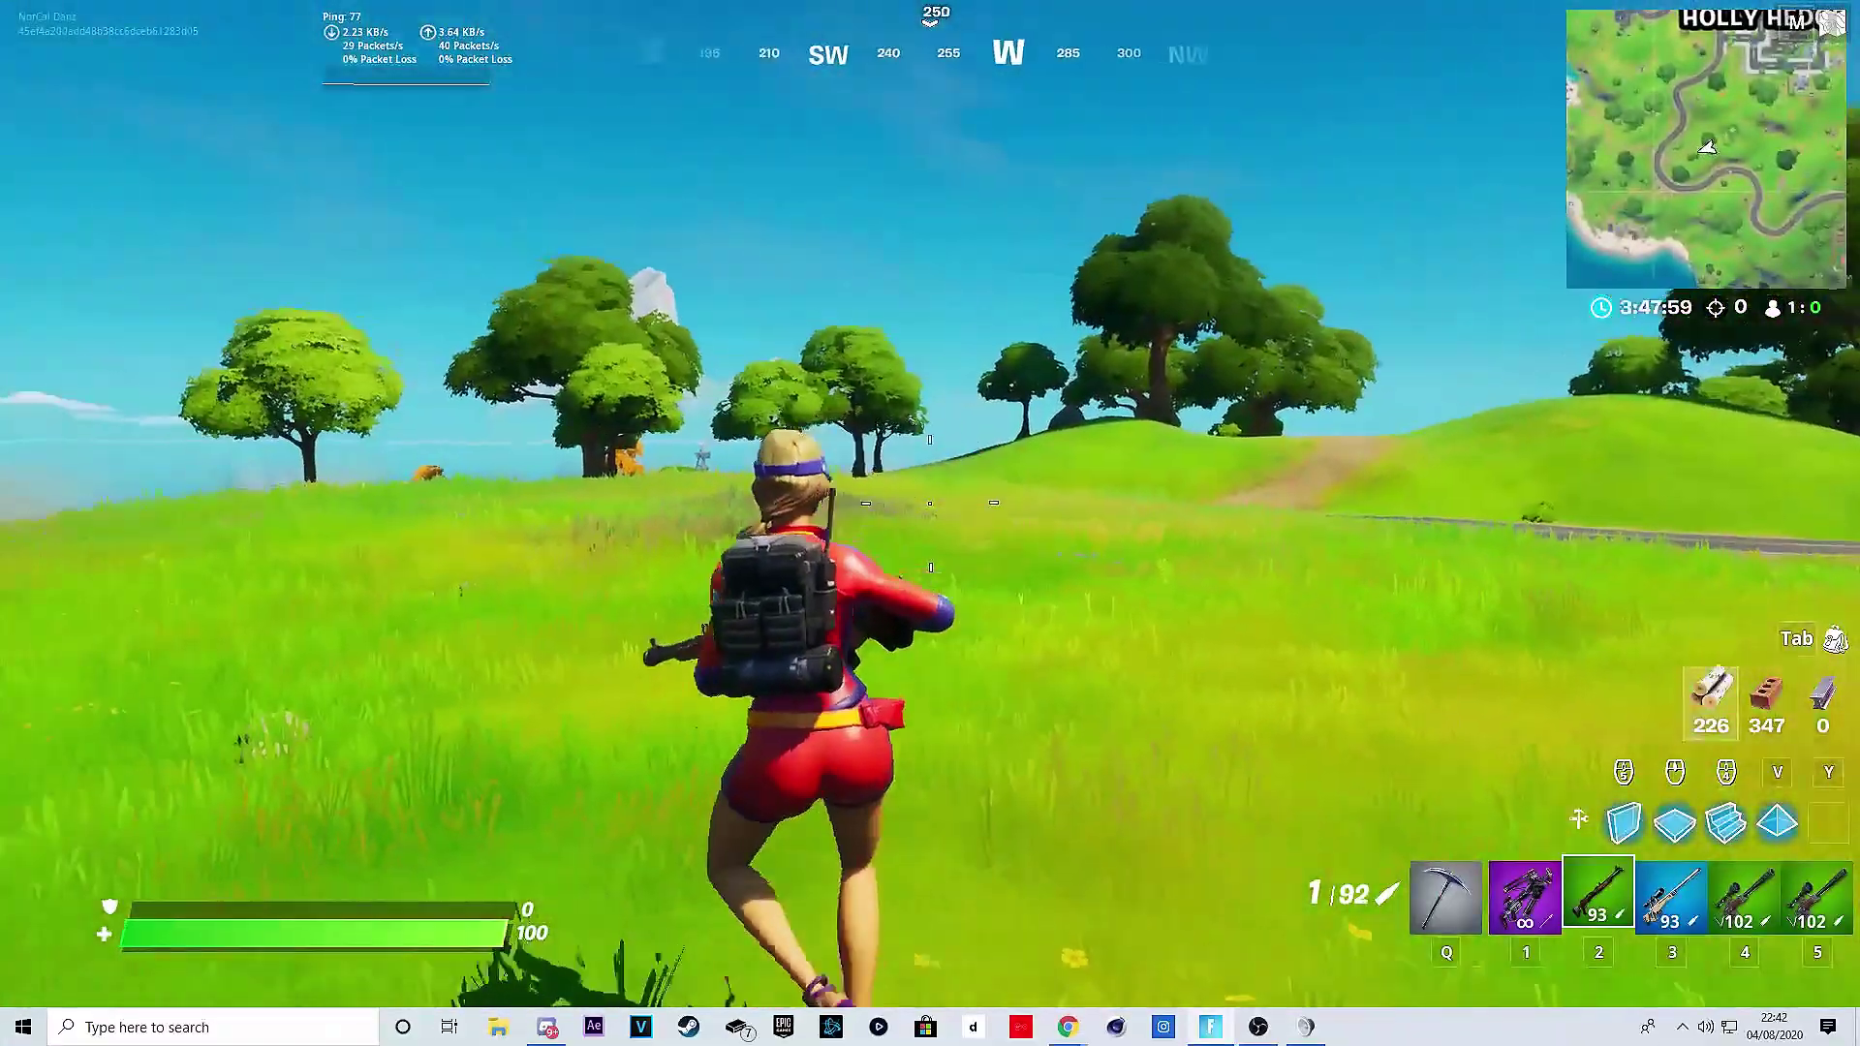
key("w")
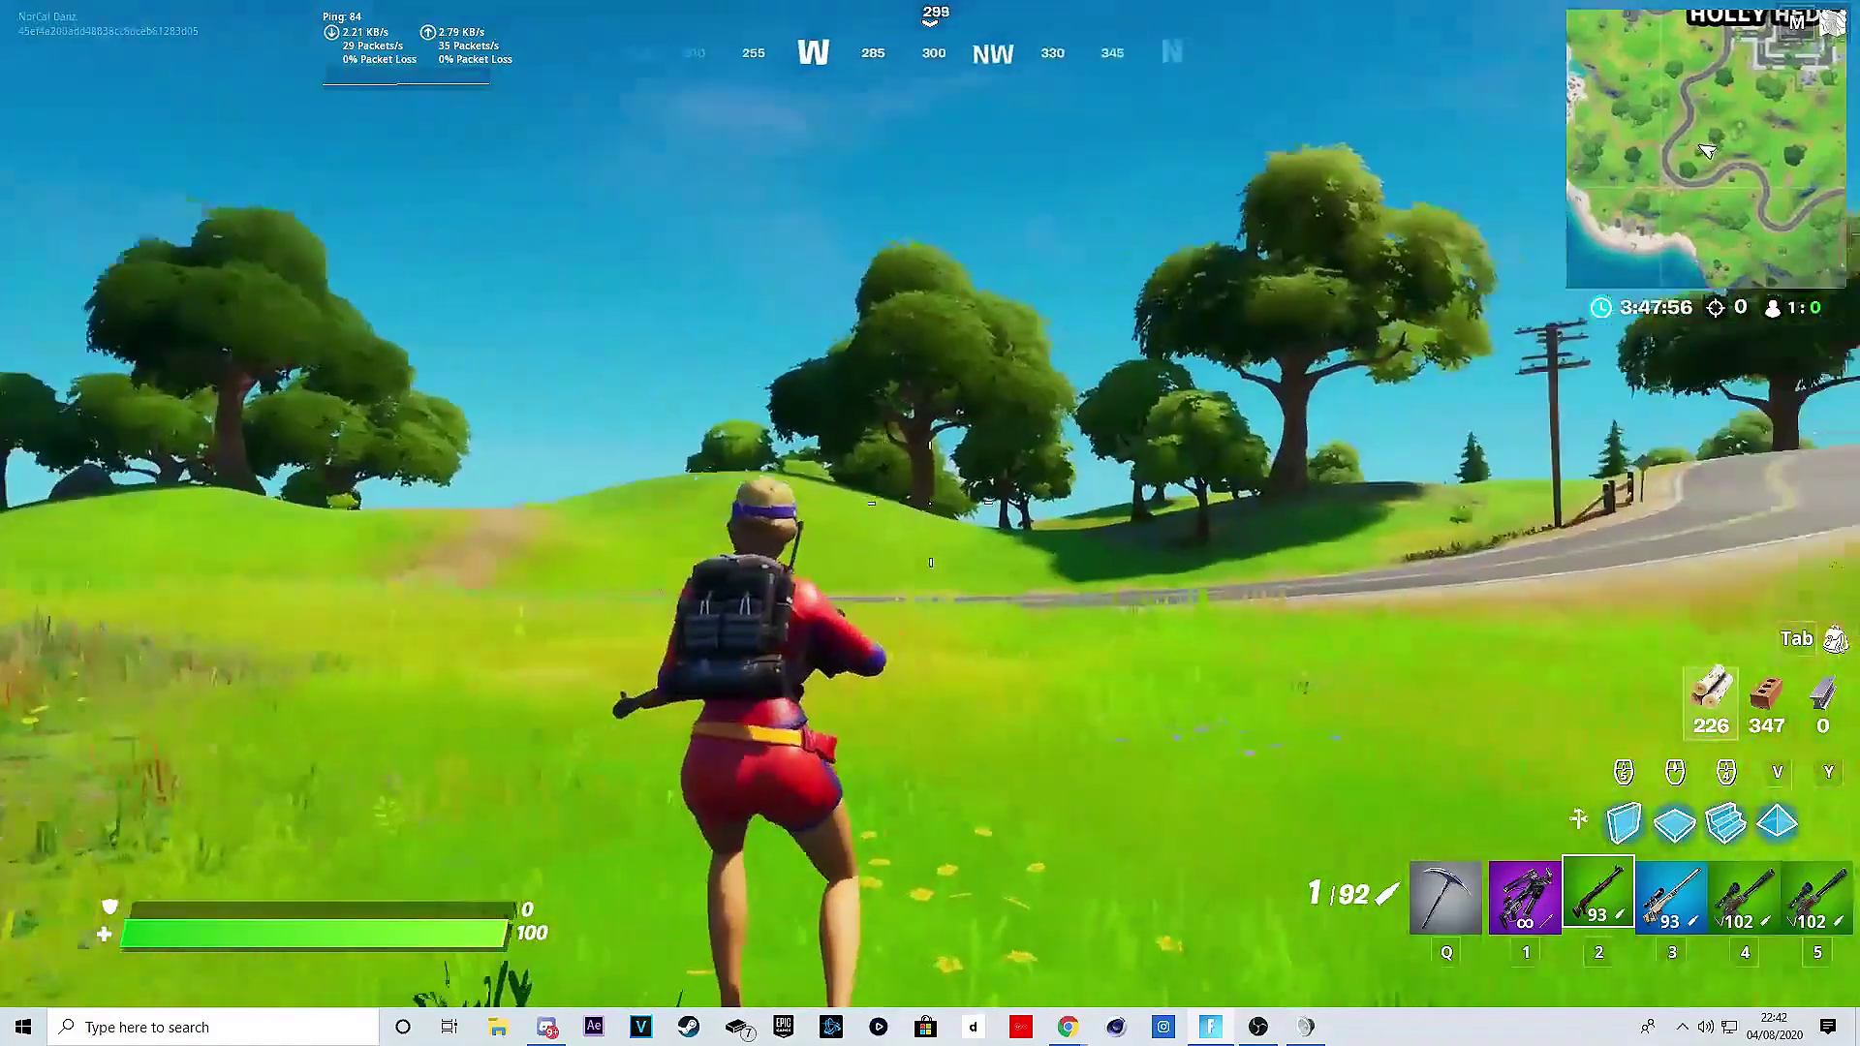
Step: Aim and fire the rifle across the field, and keep the character moving
right_click(930, 504)
left_click(930, 504)
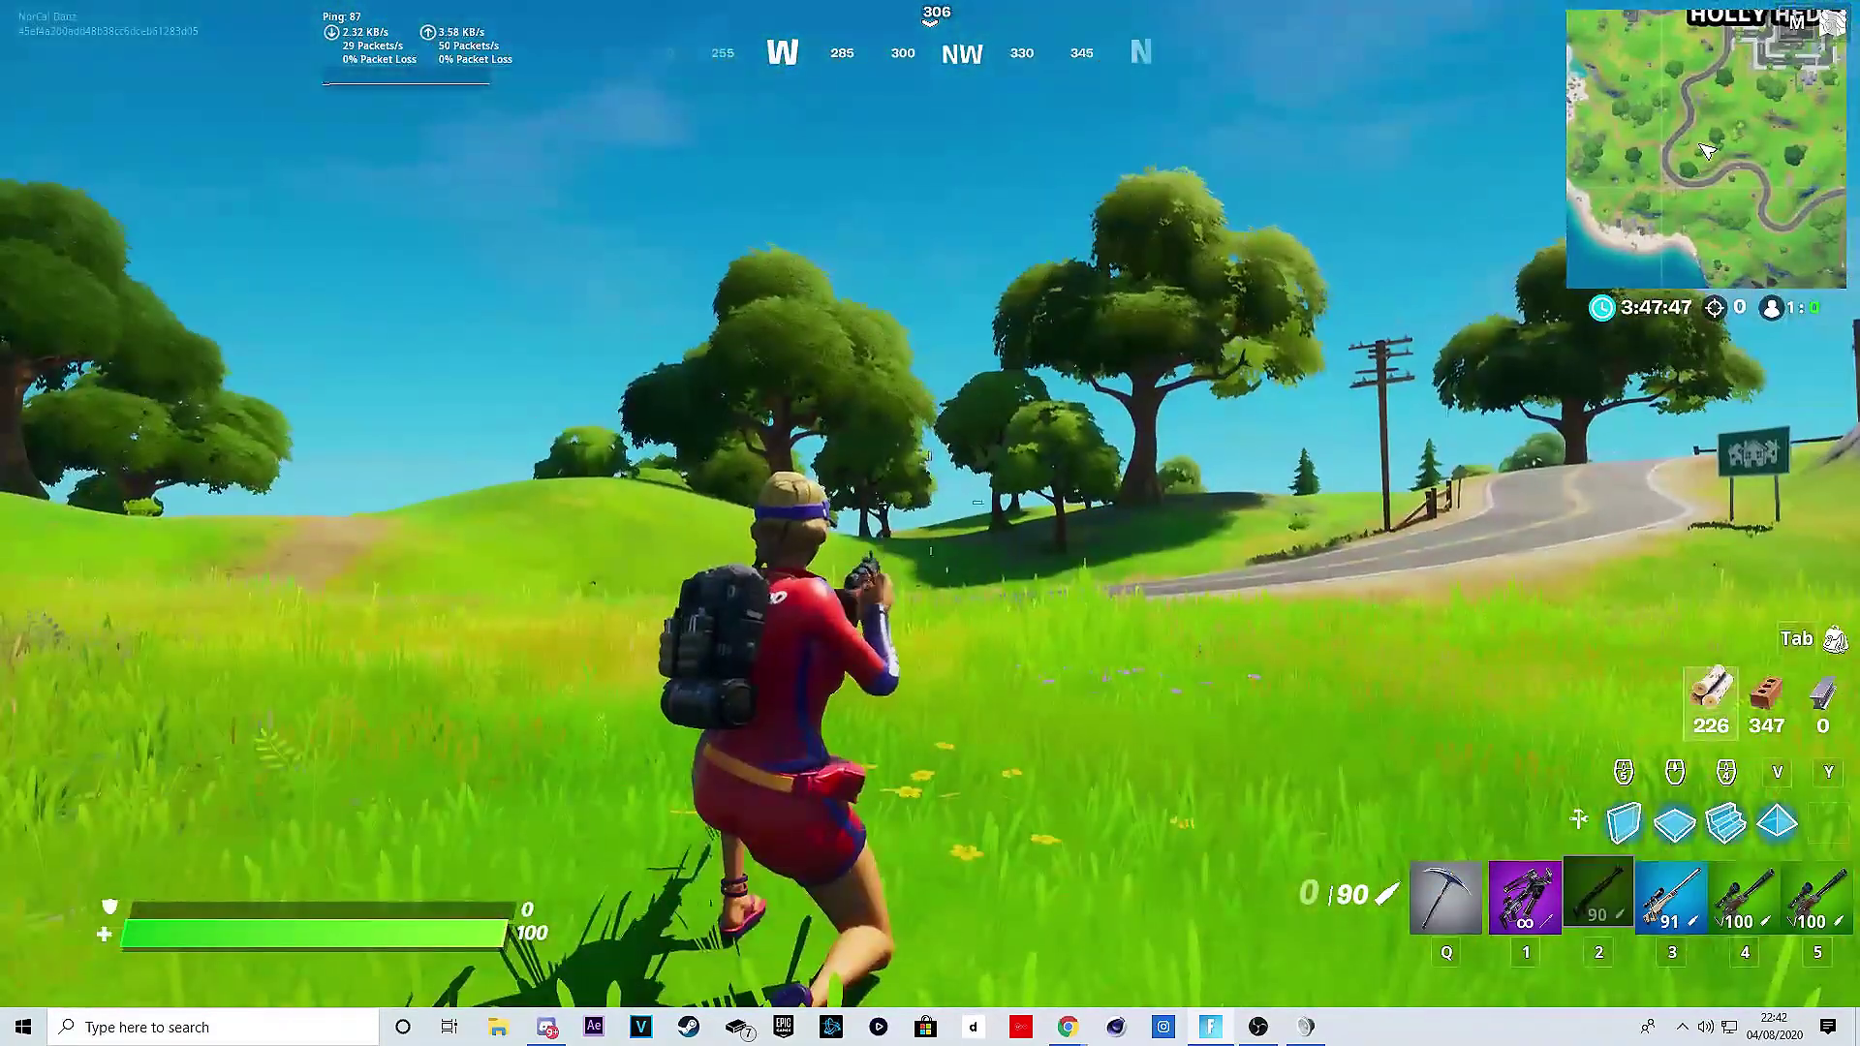
key("w")
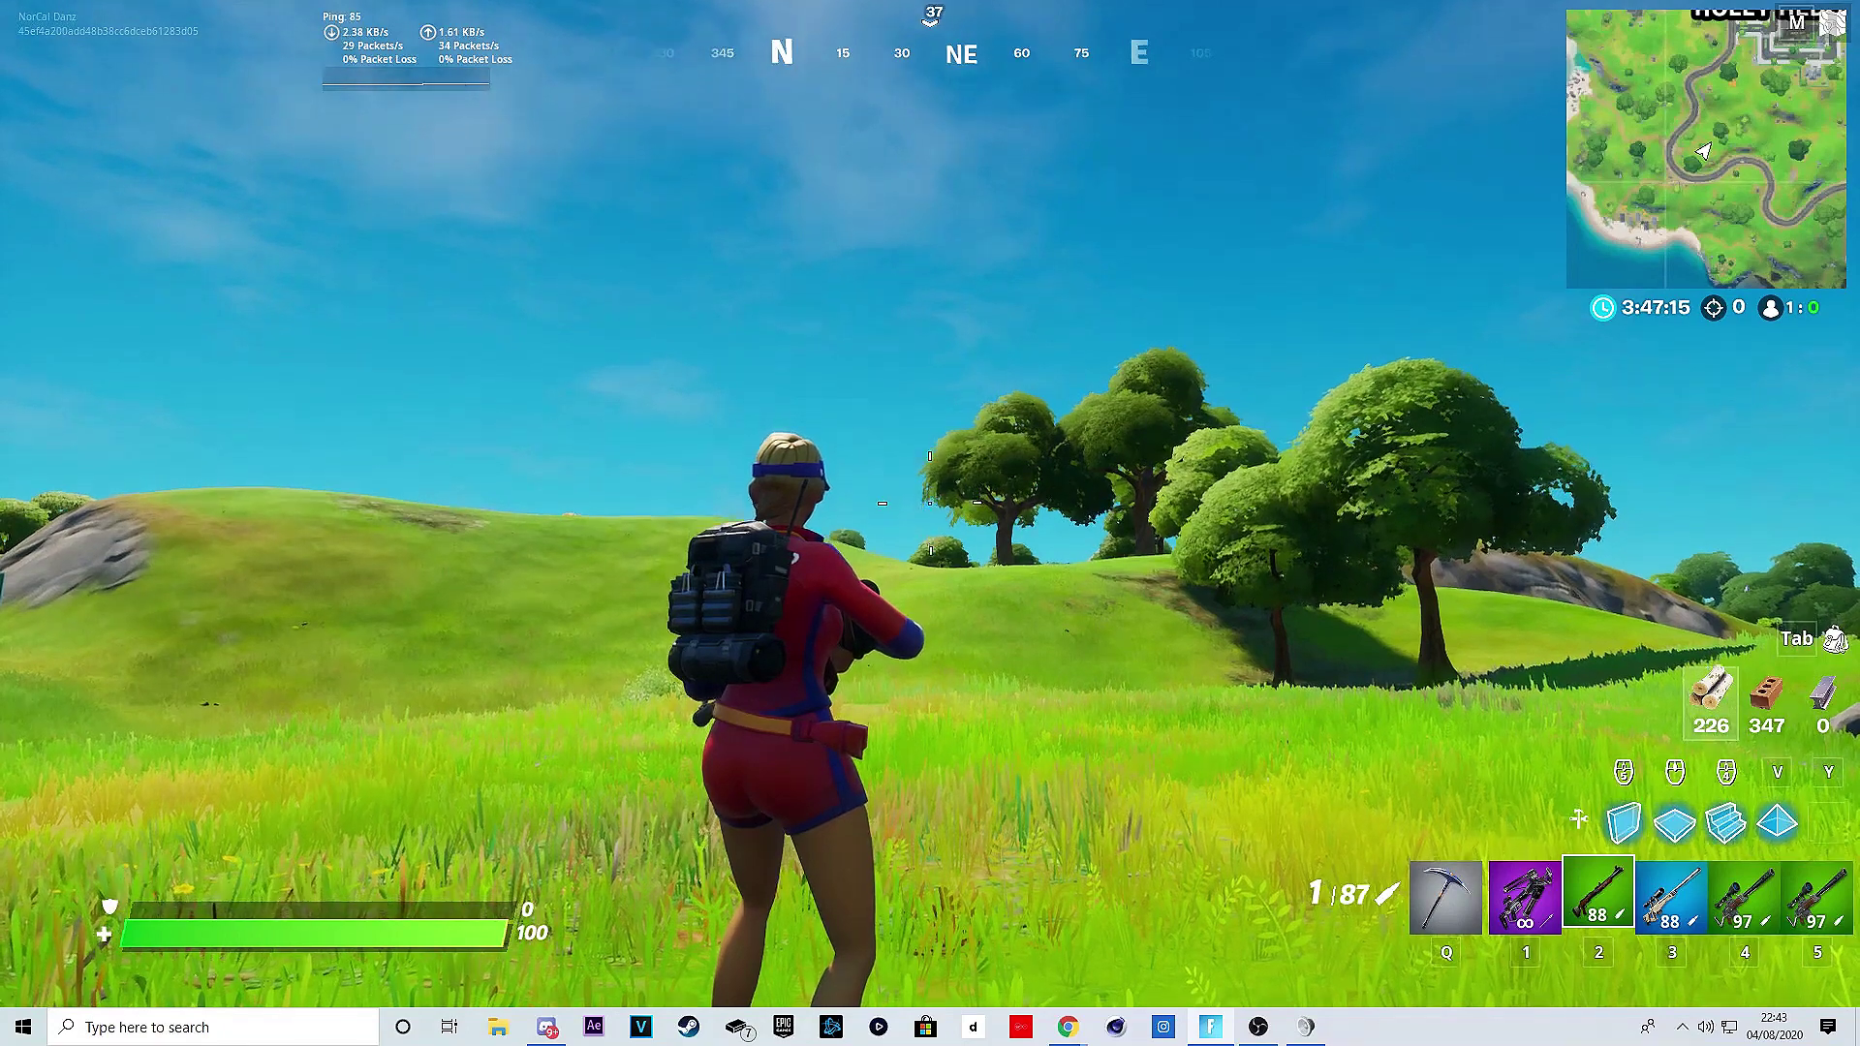
Step: Respawn the character in the match and confirm the respawn
key("Escape")
left_click(1432, 418)
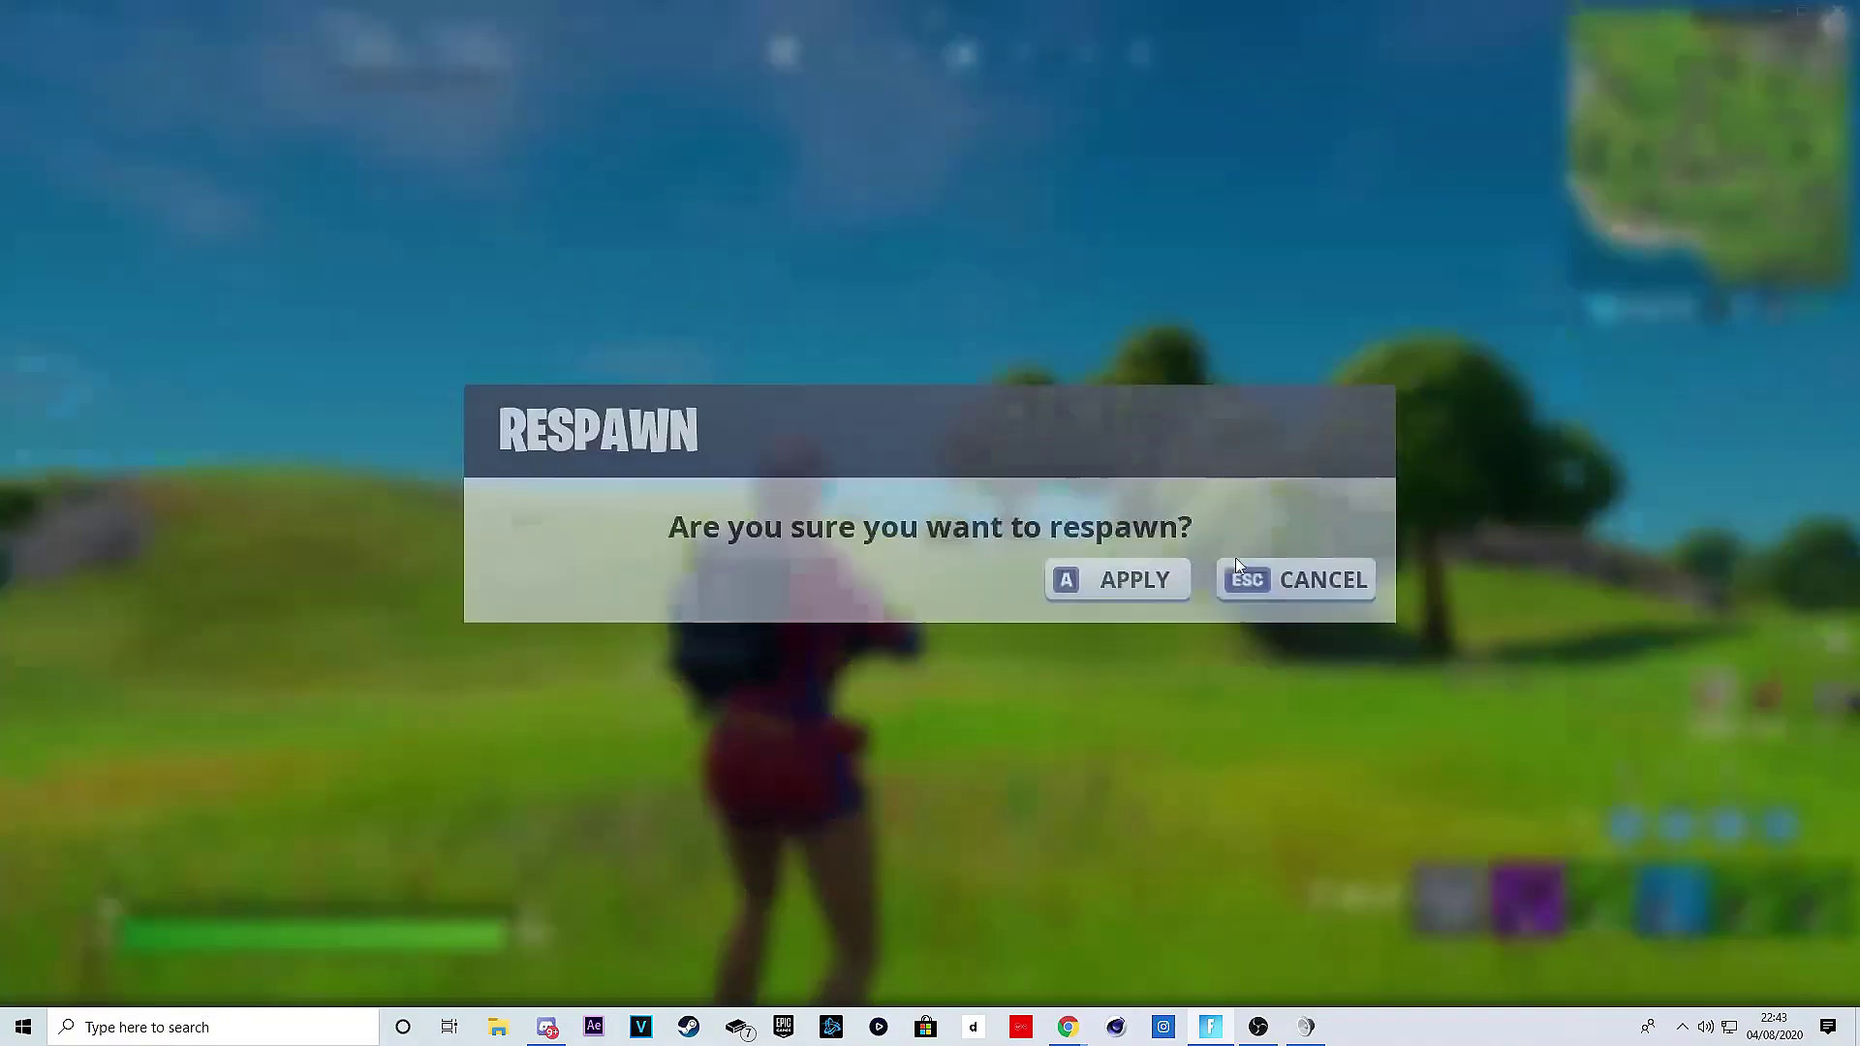
left_click(1114, 577)
Step: Leave the Battle Lab match and return to the lobby
key("Escape")
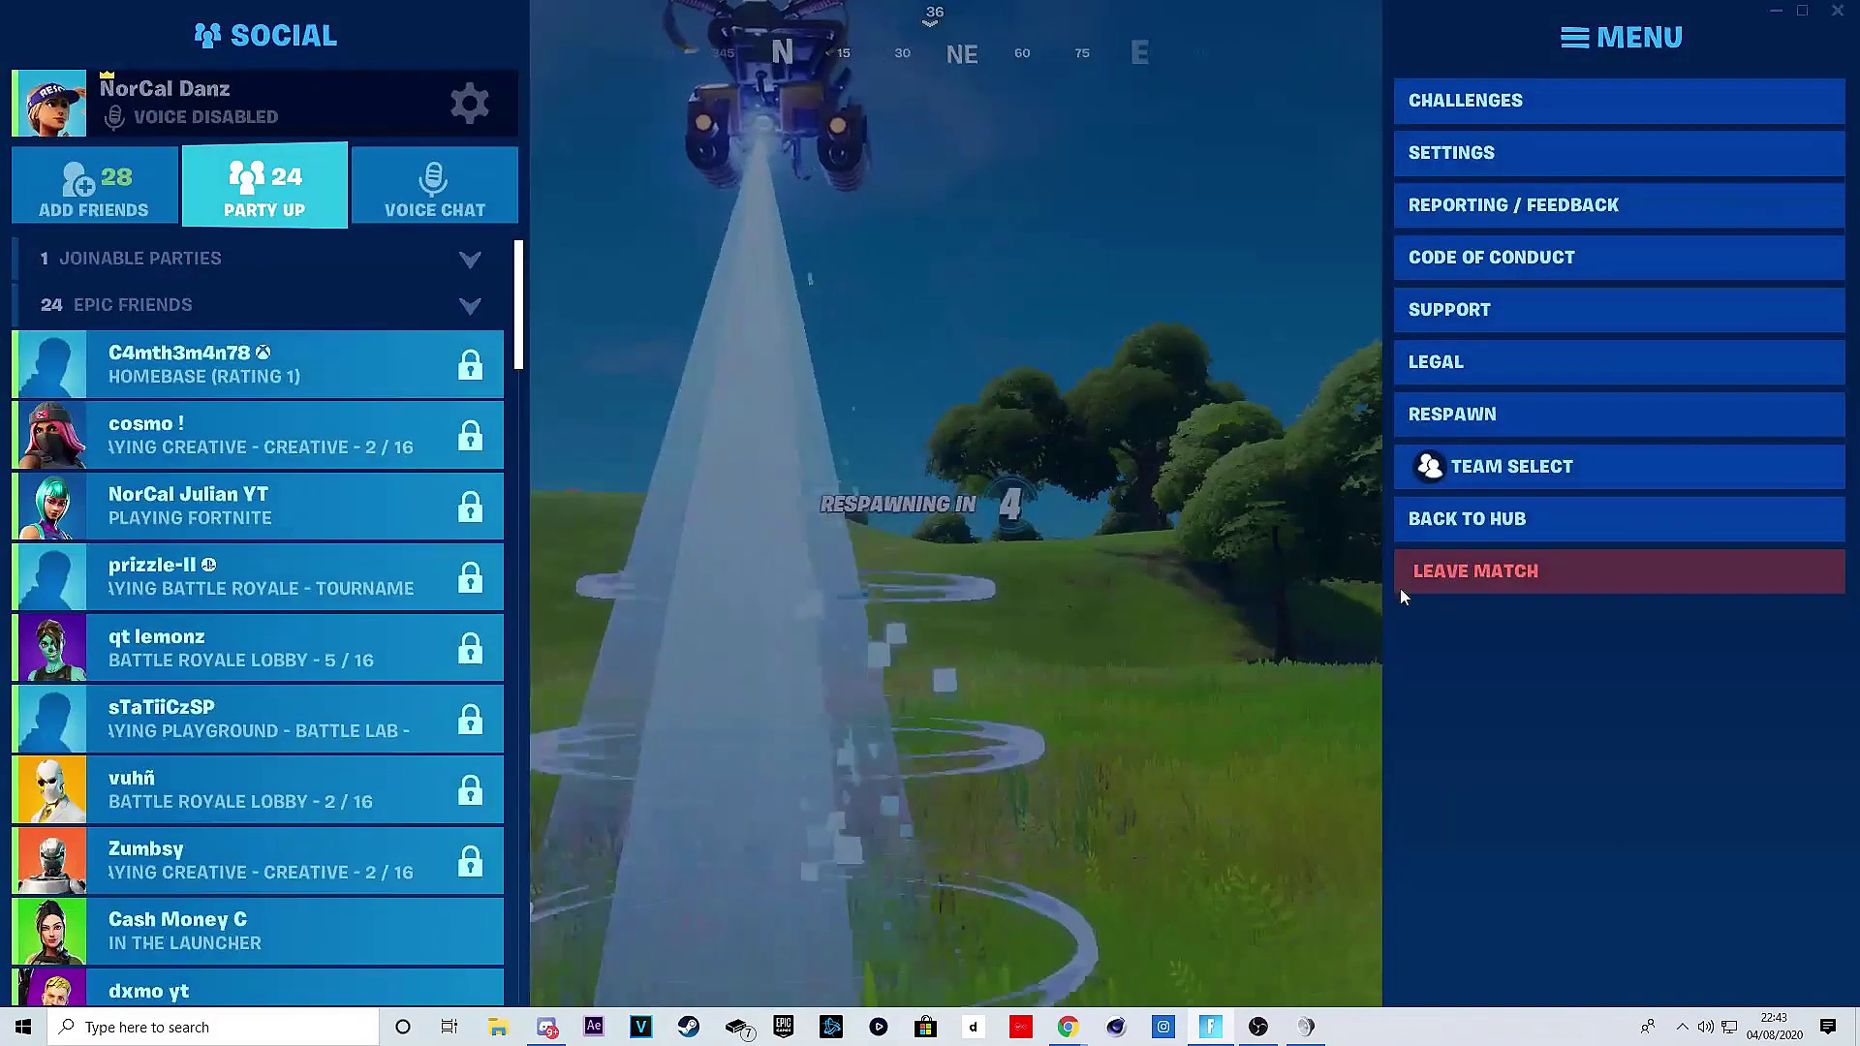
left_click(1414, 572)
left_click(1155, 731)
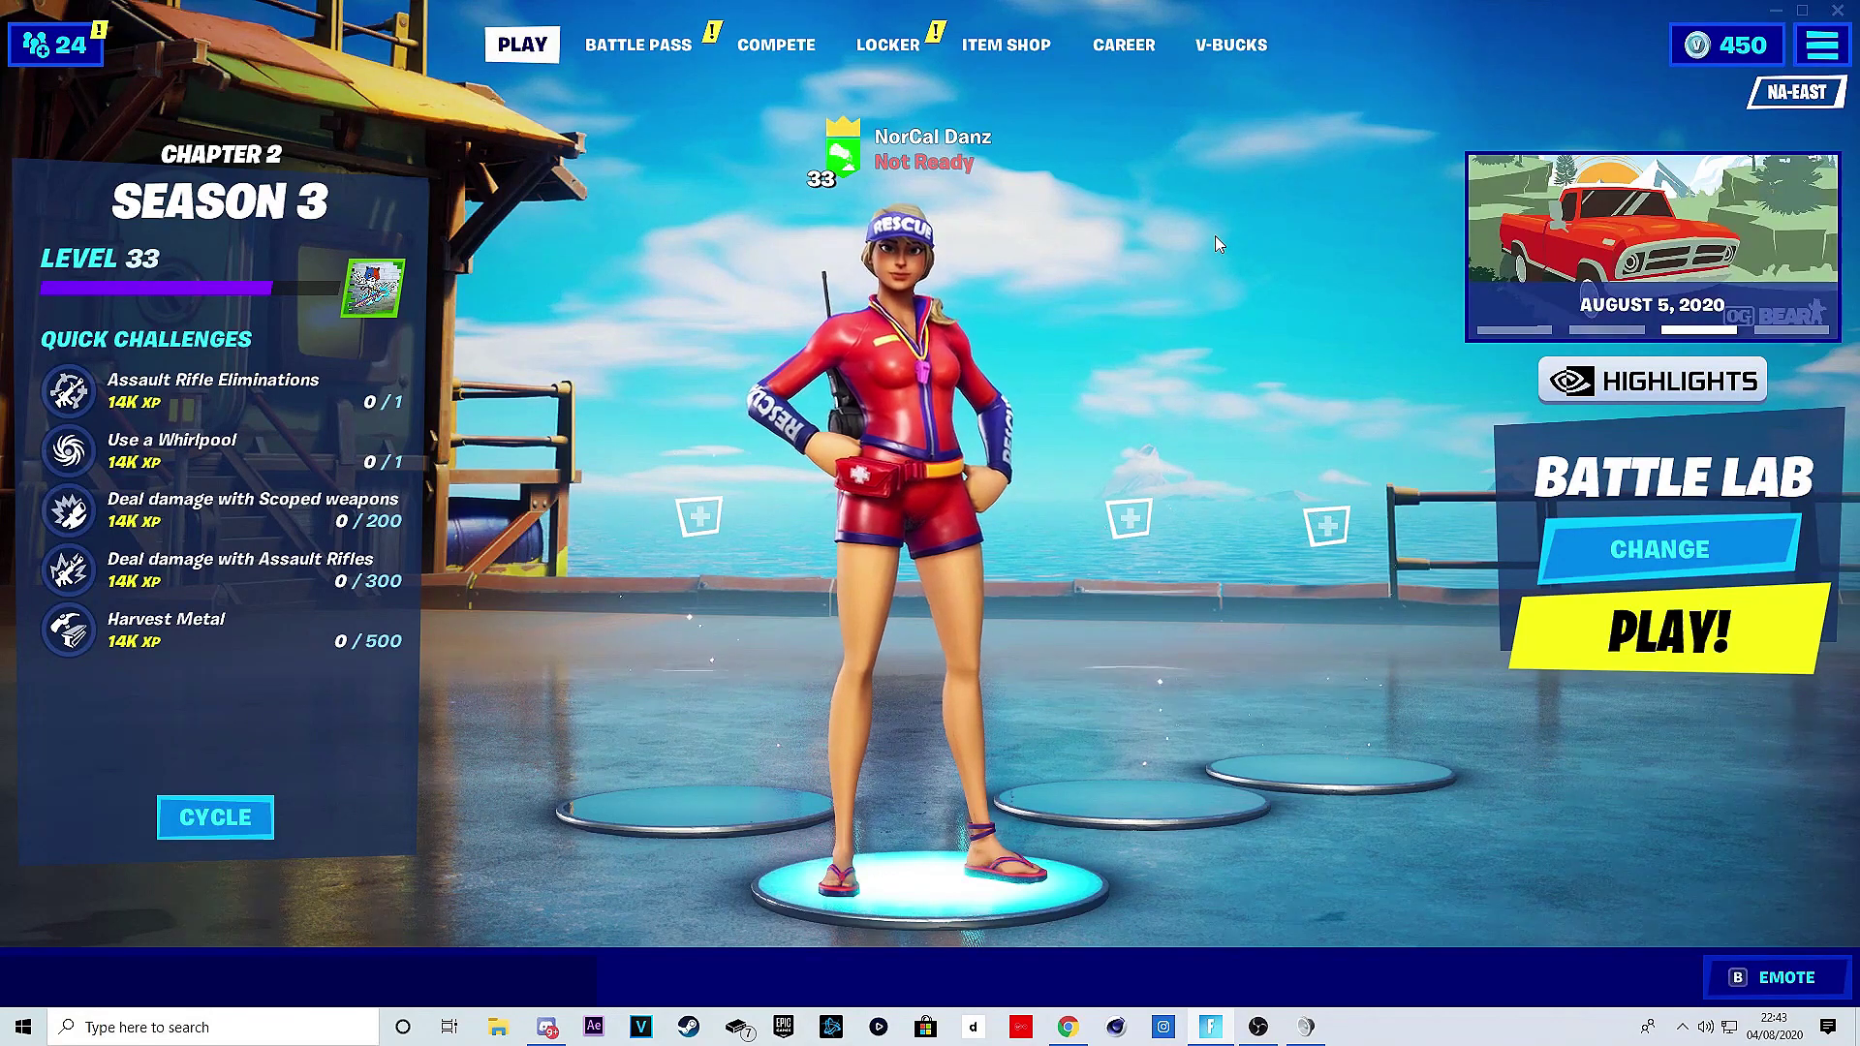
Step: Open the career replays and play the unsaved replay from 8/4/20, 10:35 PM
left_click(1127, 47)
left_click(1141, 858)
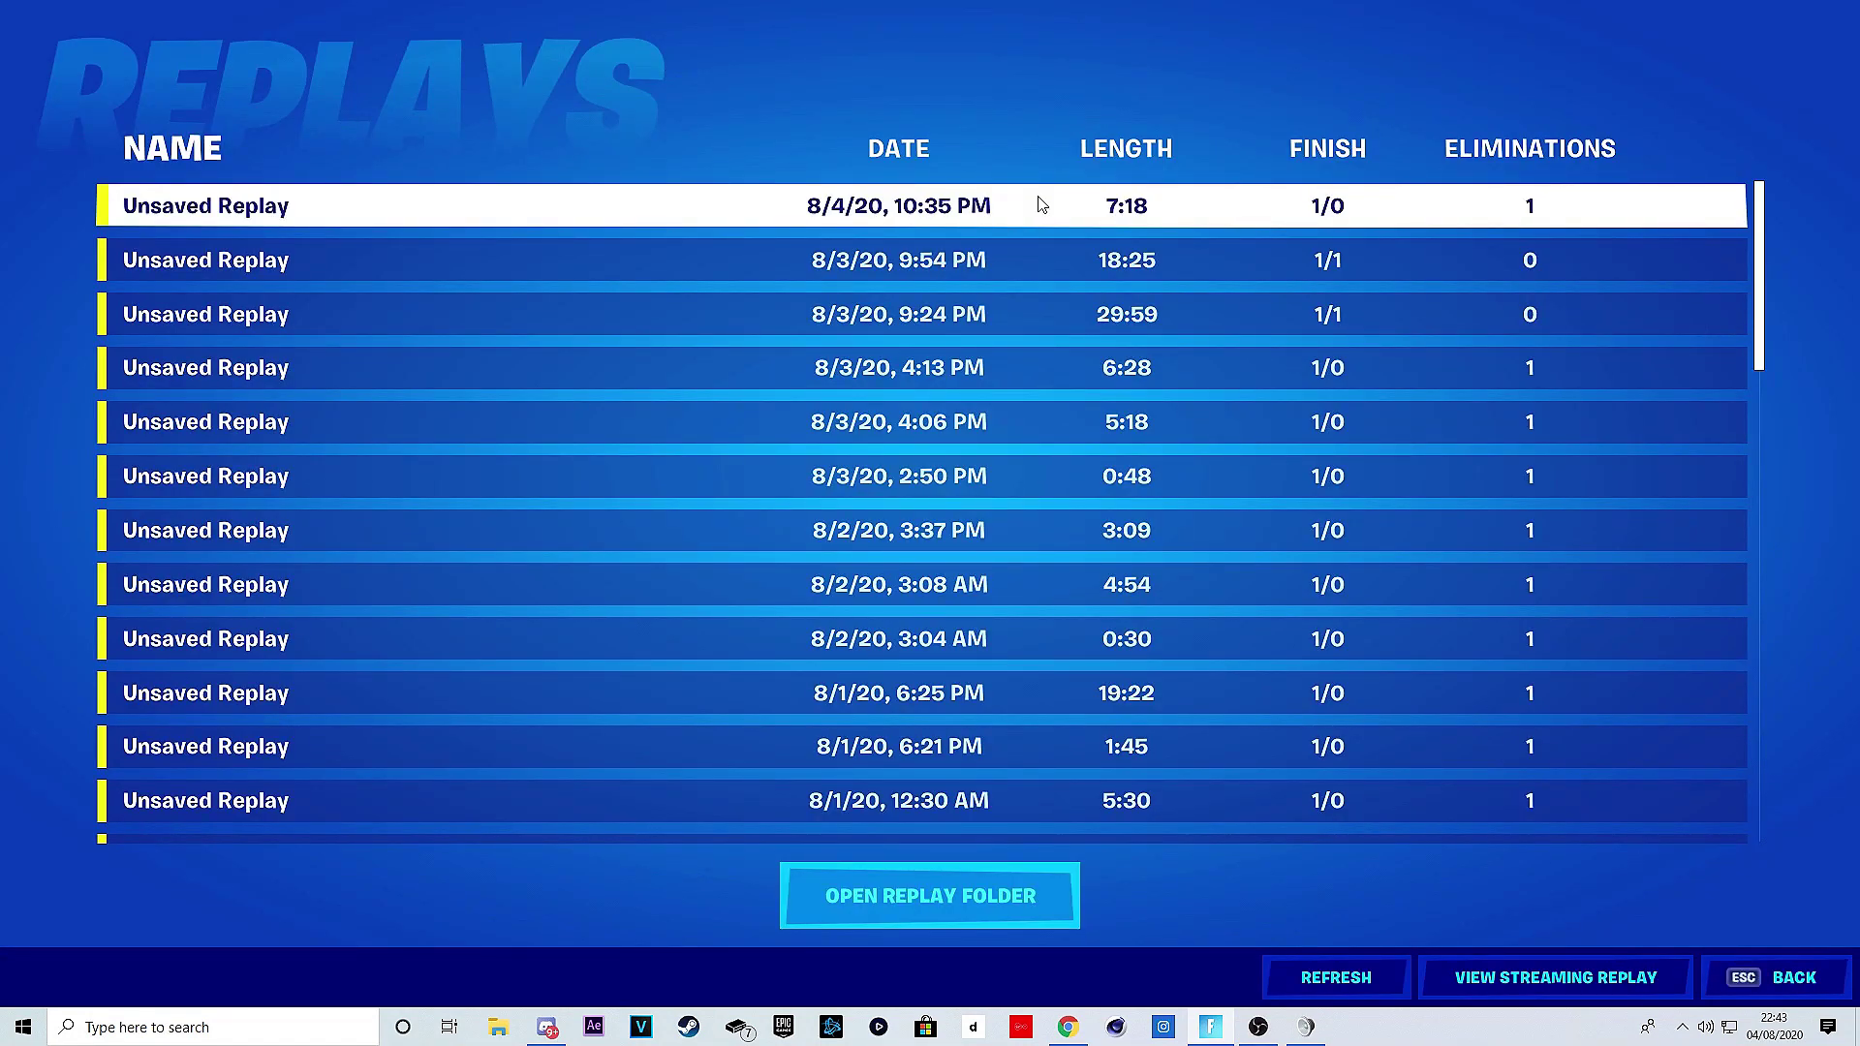
left_click(1041, 204)
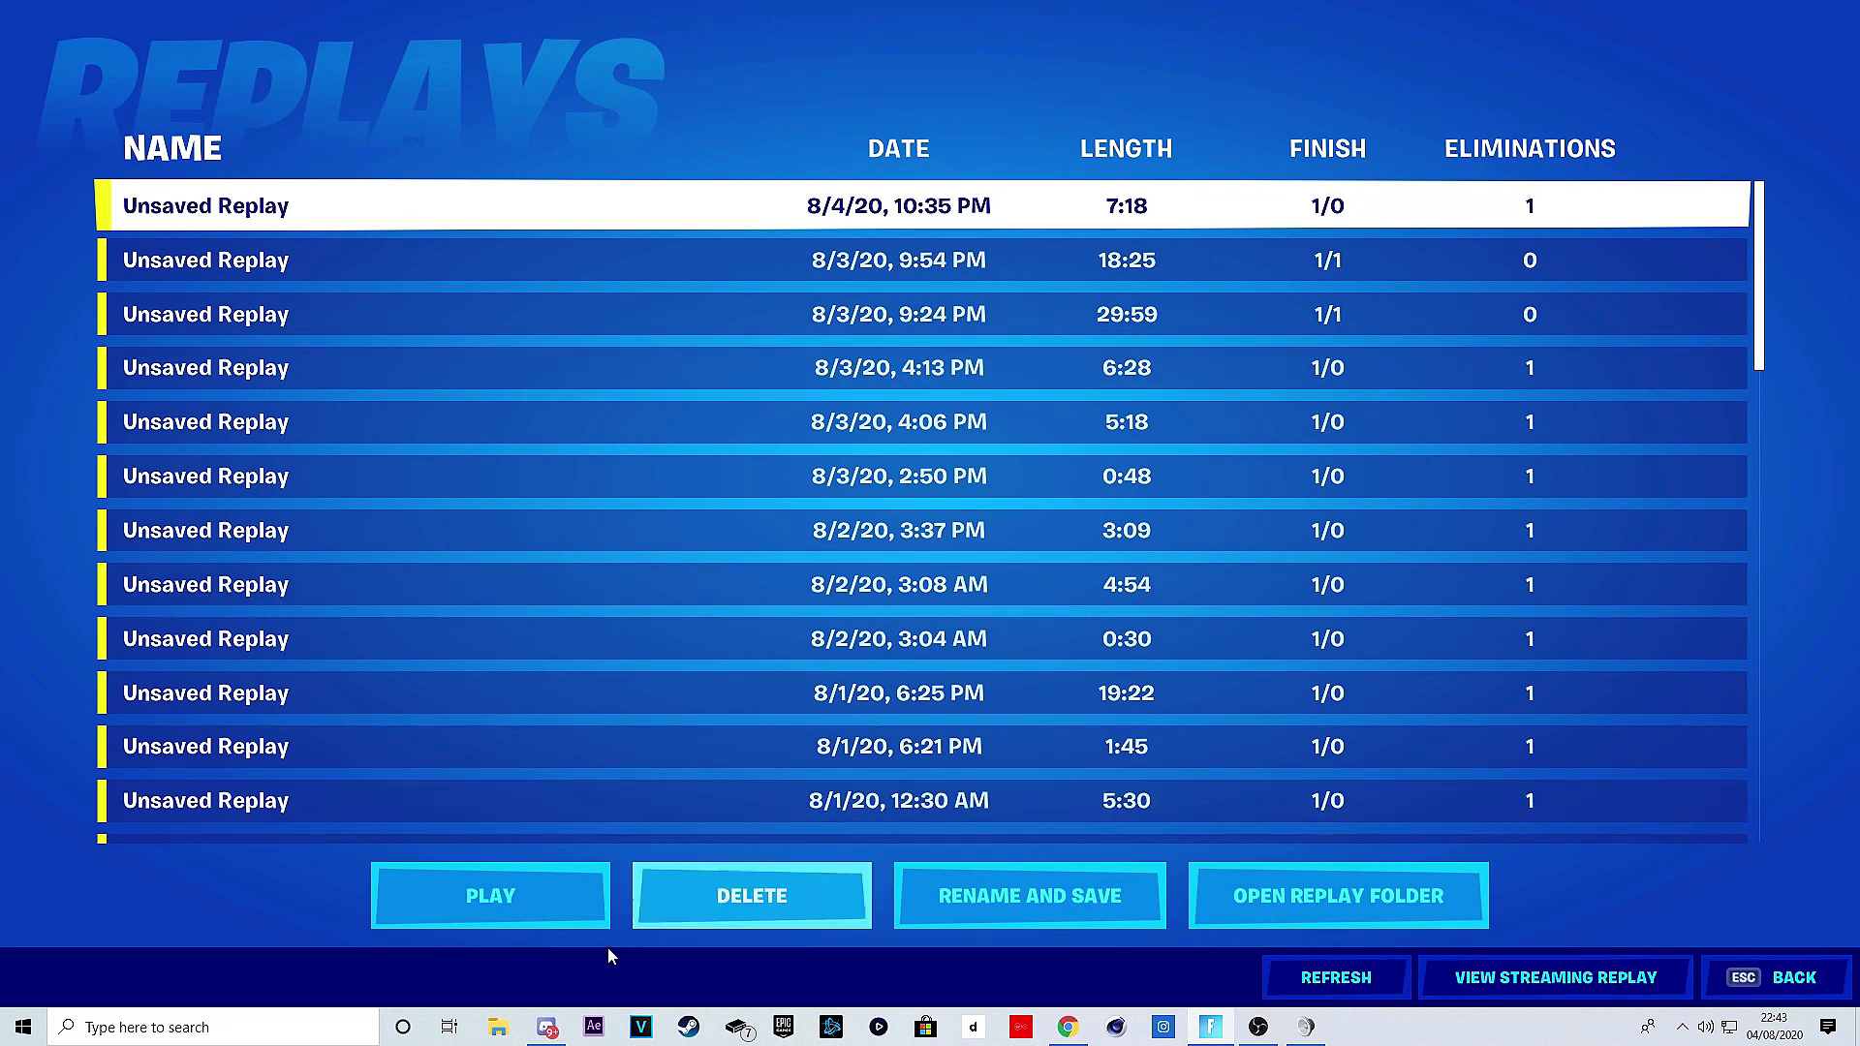
left_click(573, 893)
left_click(1122, 747)
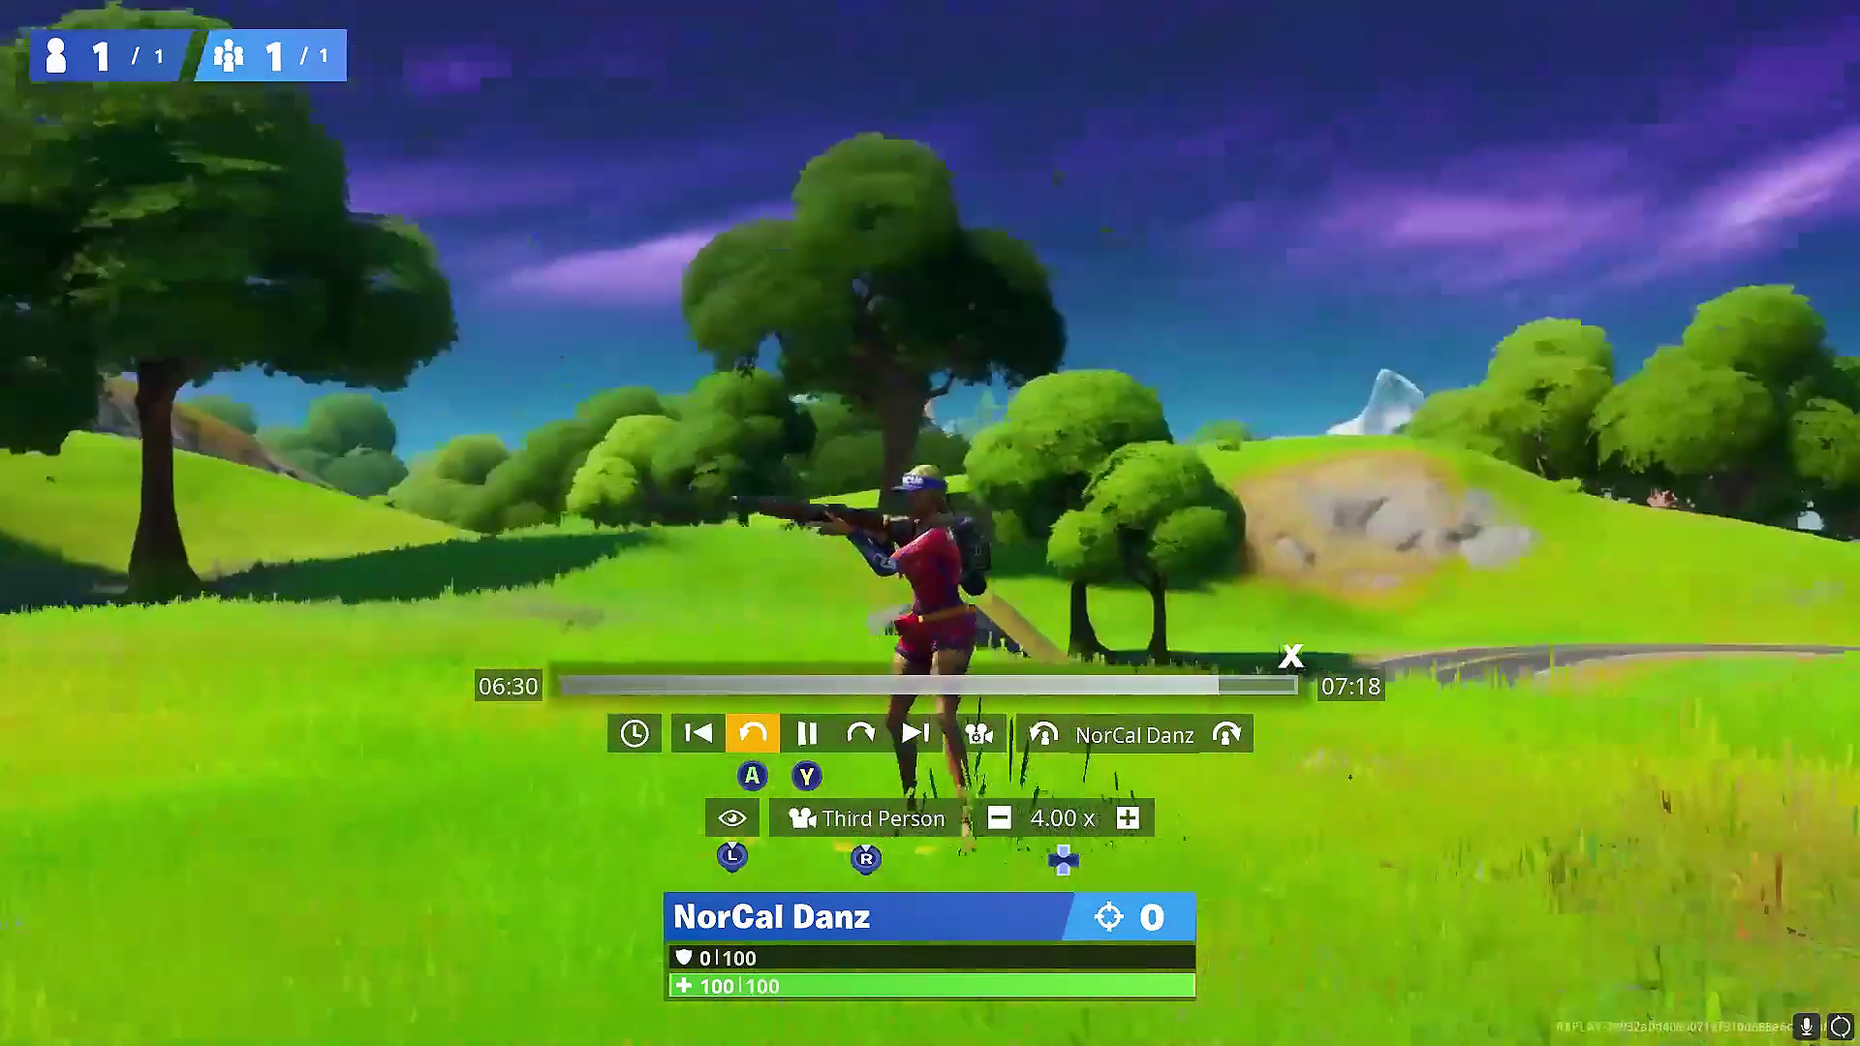
Step: Rewind the replay to 05:42, pause it there and lower the playback speed to 0.10x
key("a")
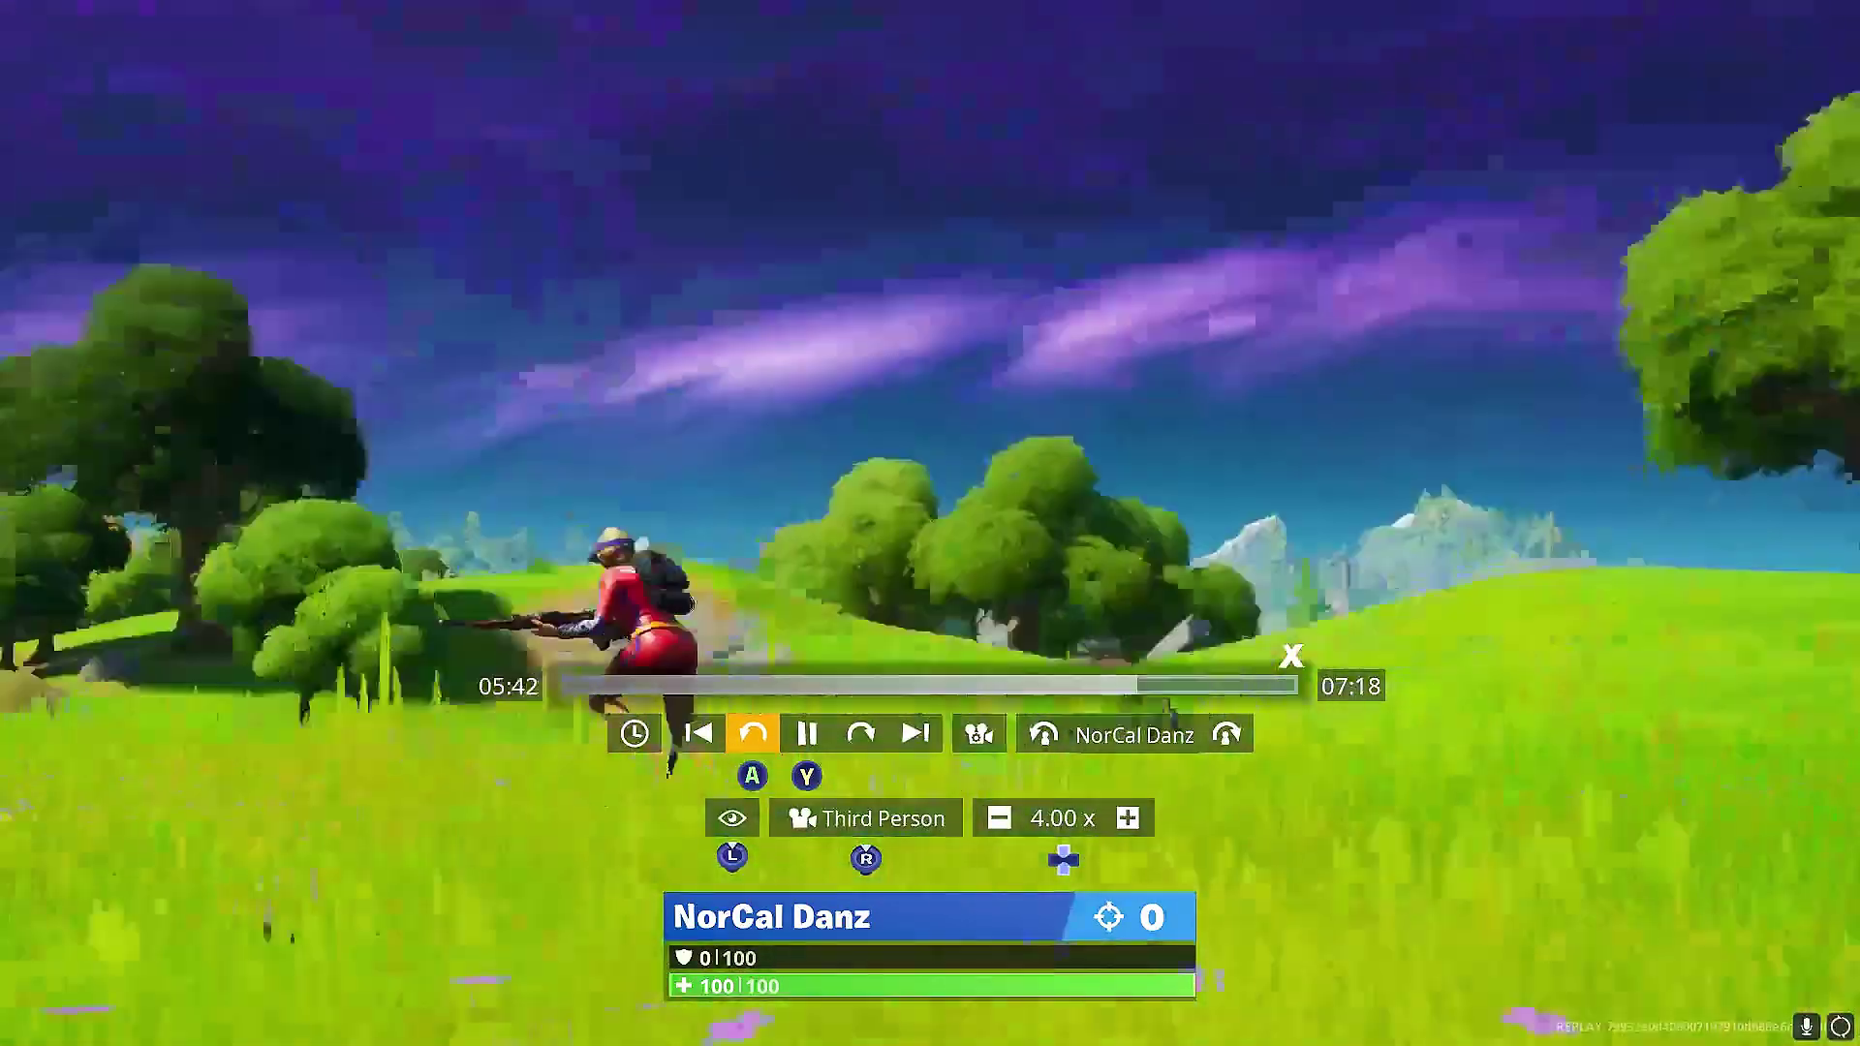
key("y")
key("Down")
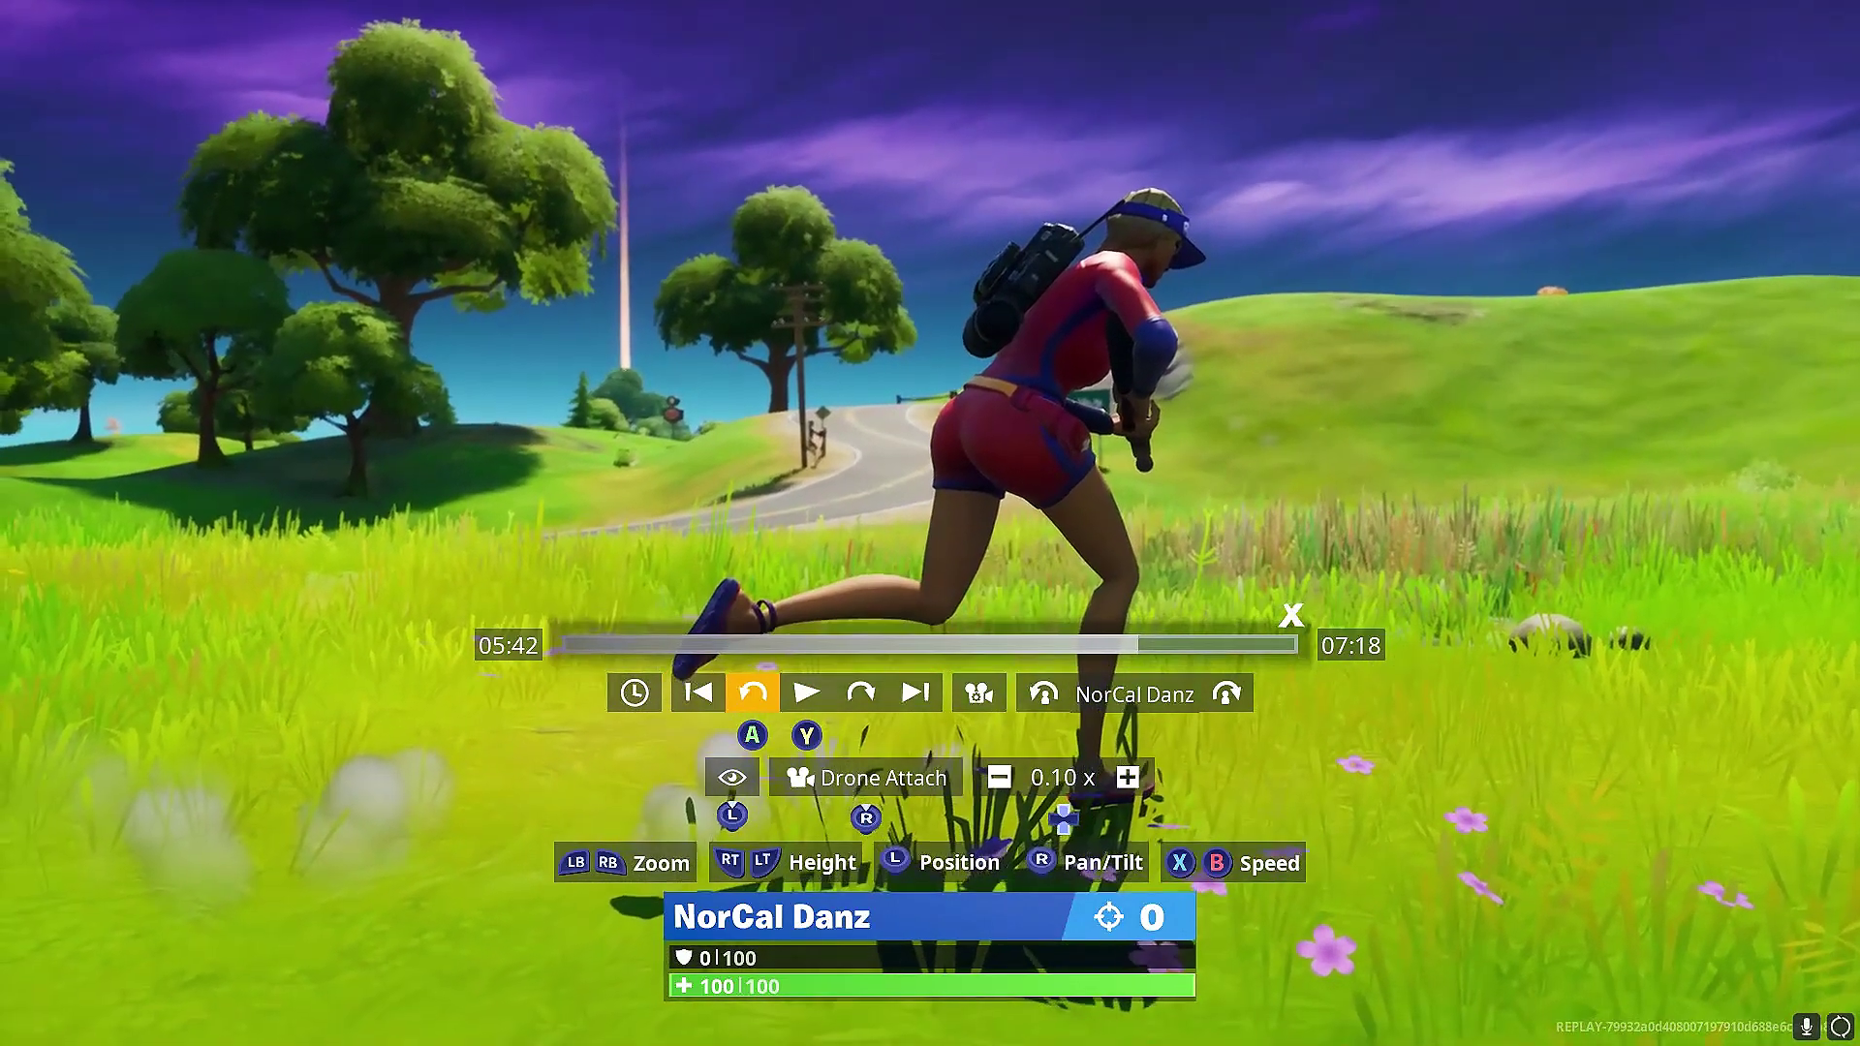
Step: Cycle the replay camera through Gameplay and Third Person, and settle on Drone Attach
key("r")
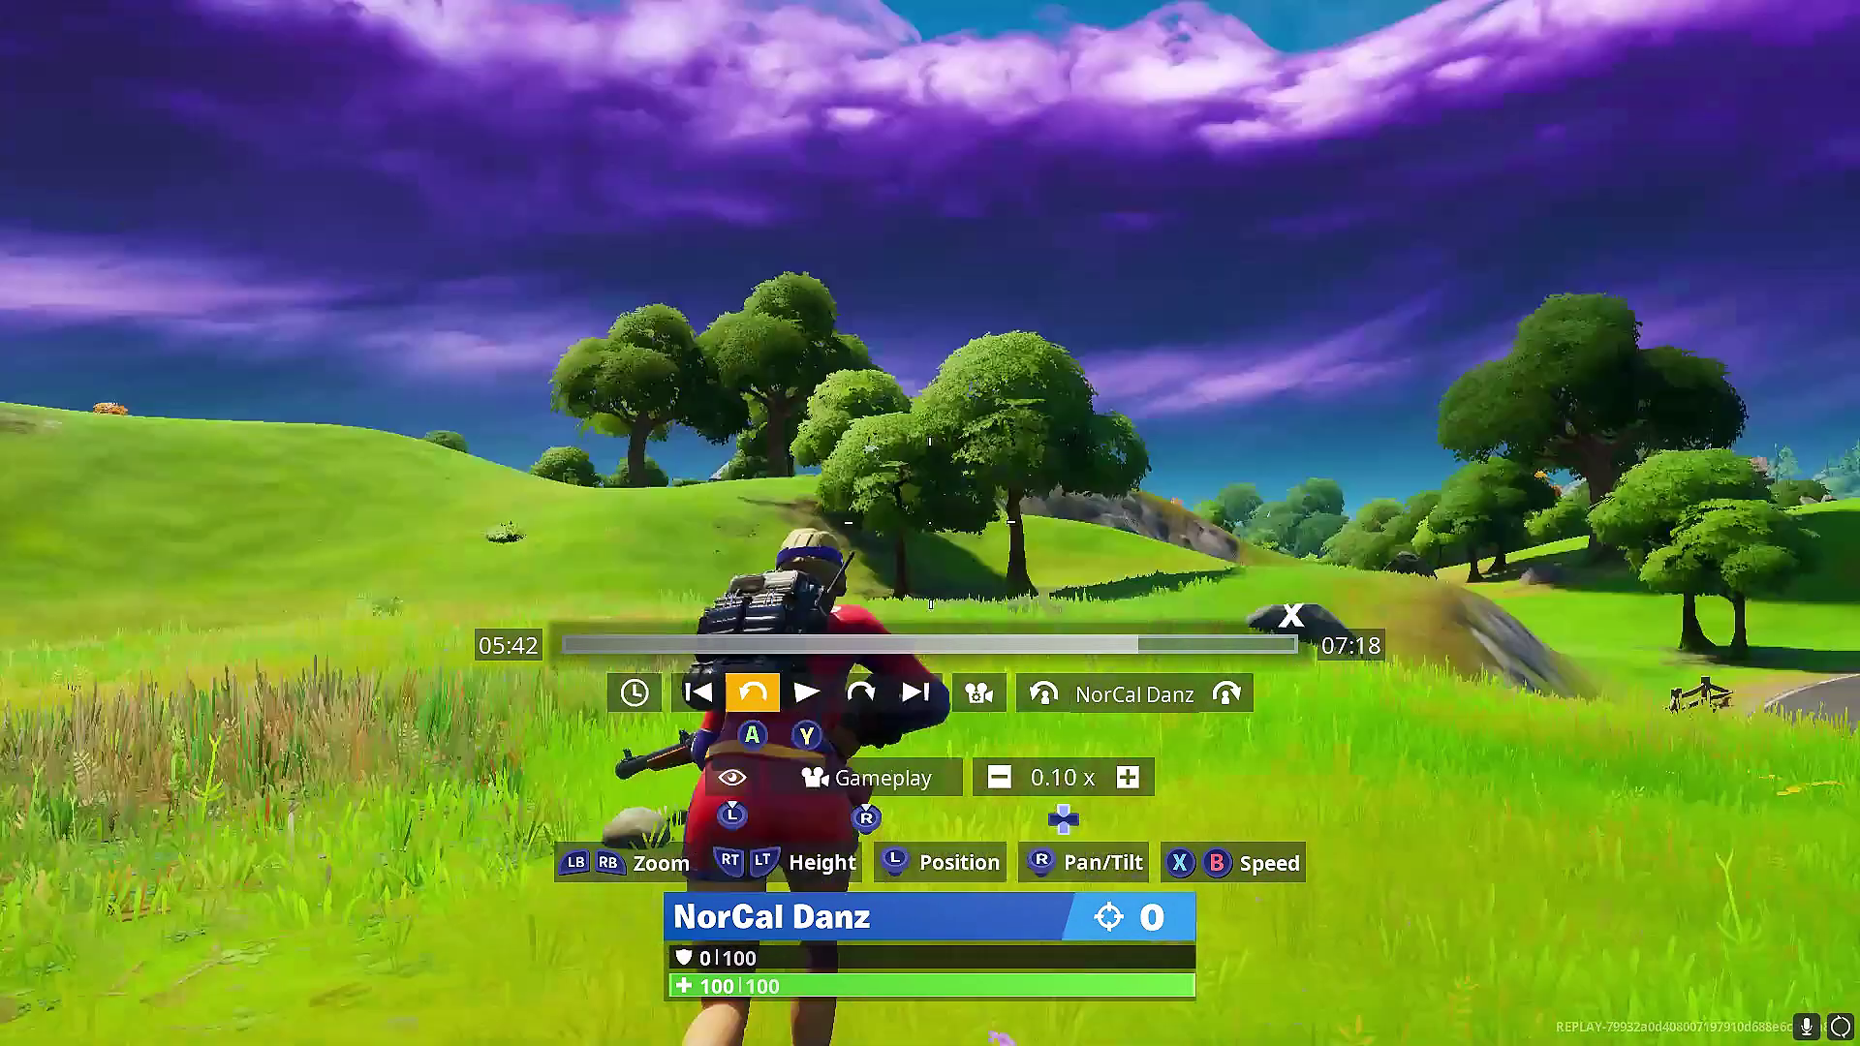
key("1")
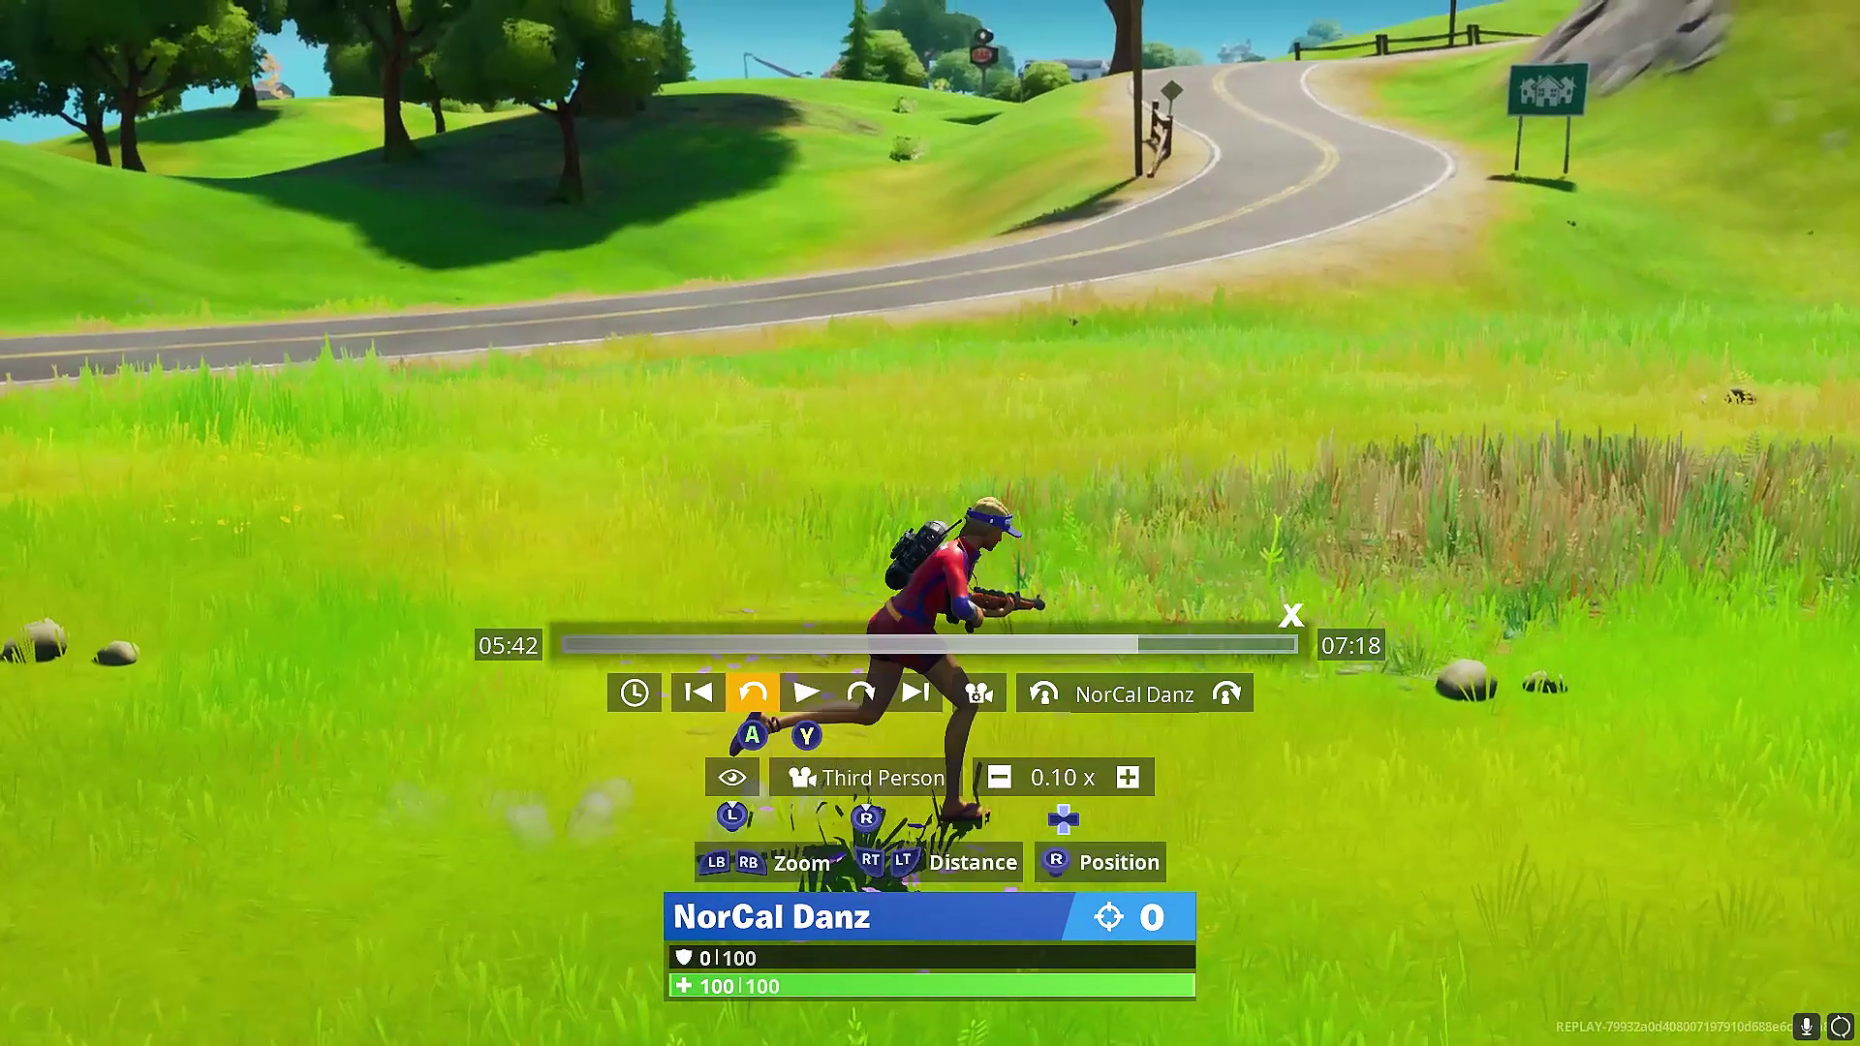
key("2")
key("3")
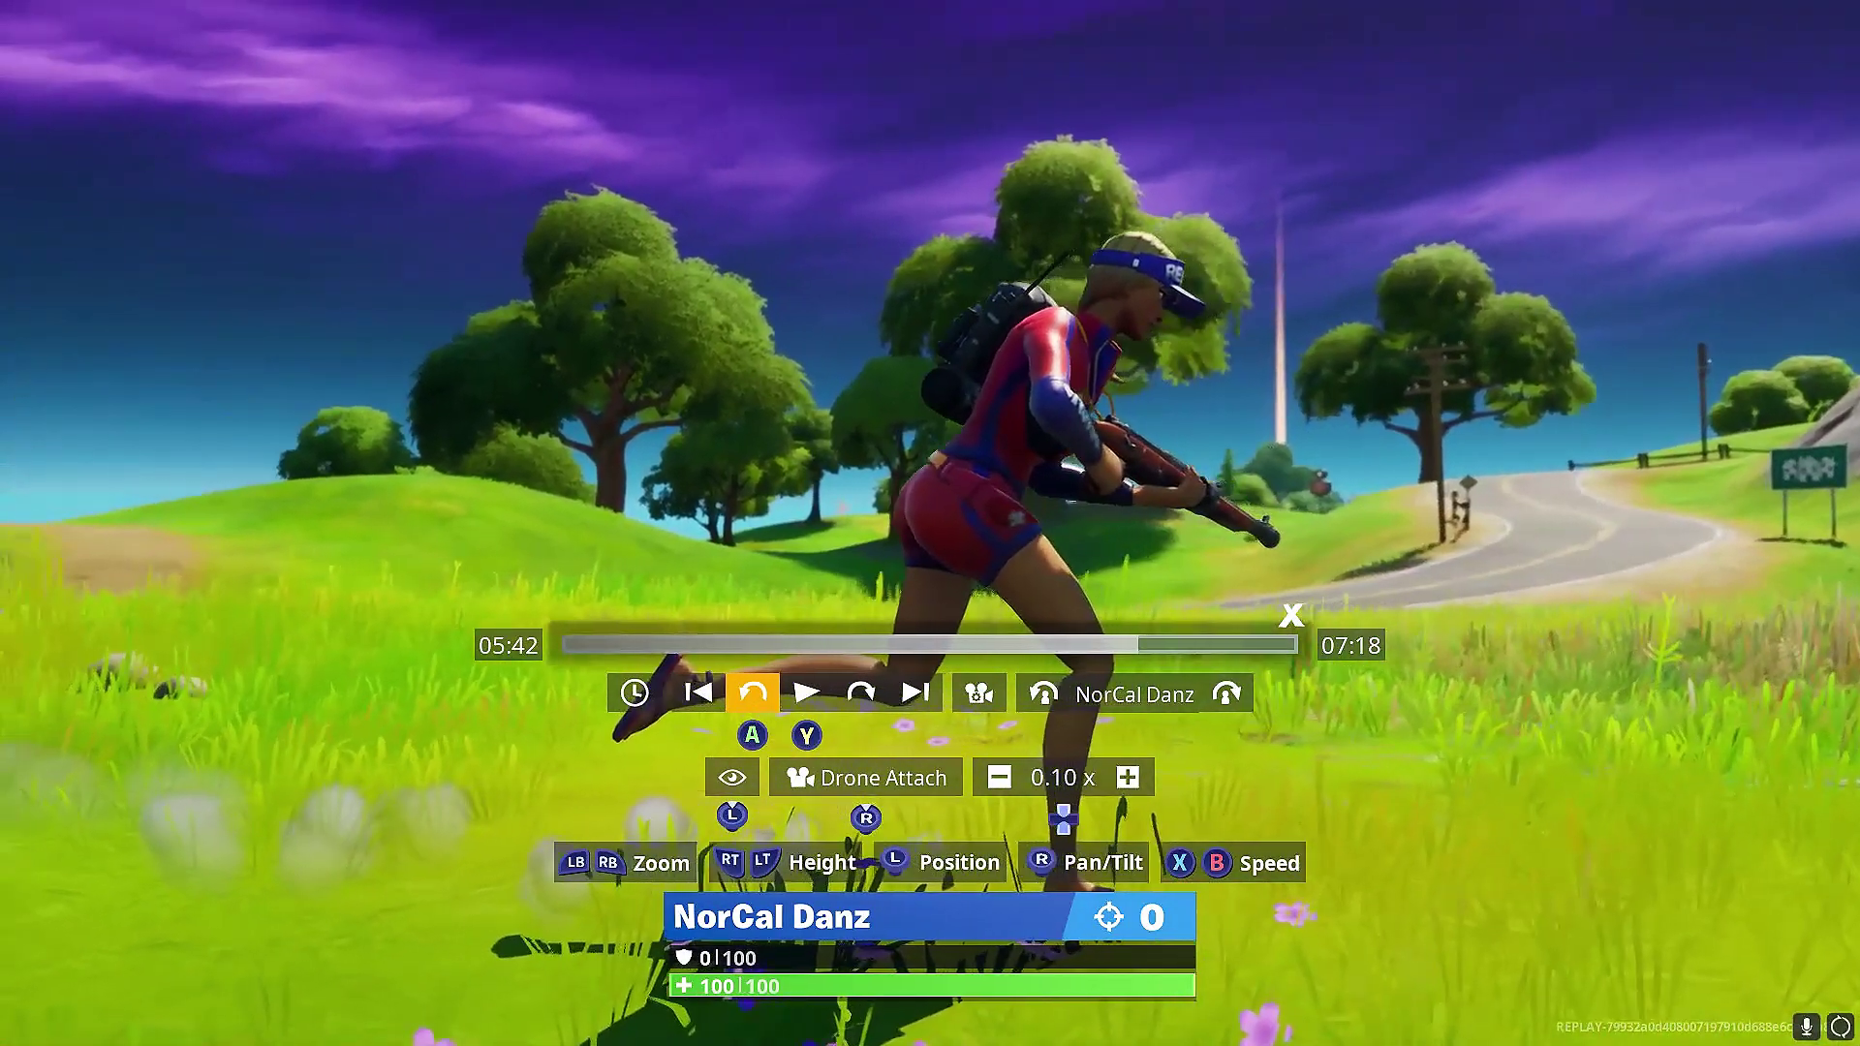
Step: Move the attached drone to a close front view of the character, adjusting the drone speed to 0.25x
key("x")
key("x")
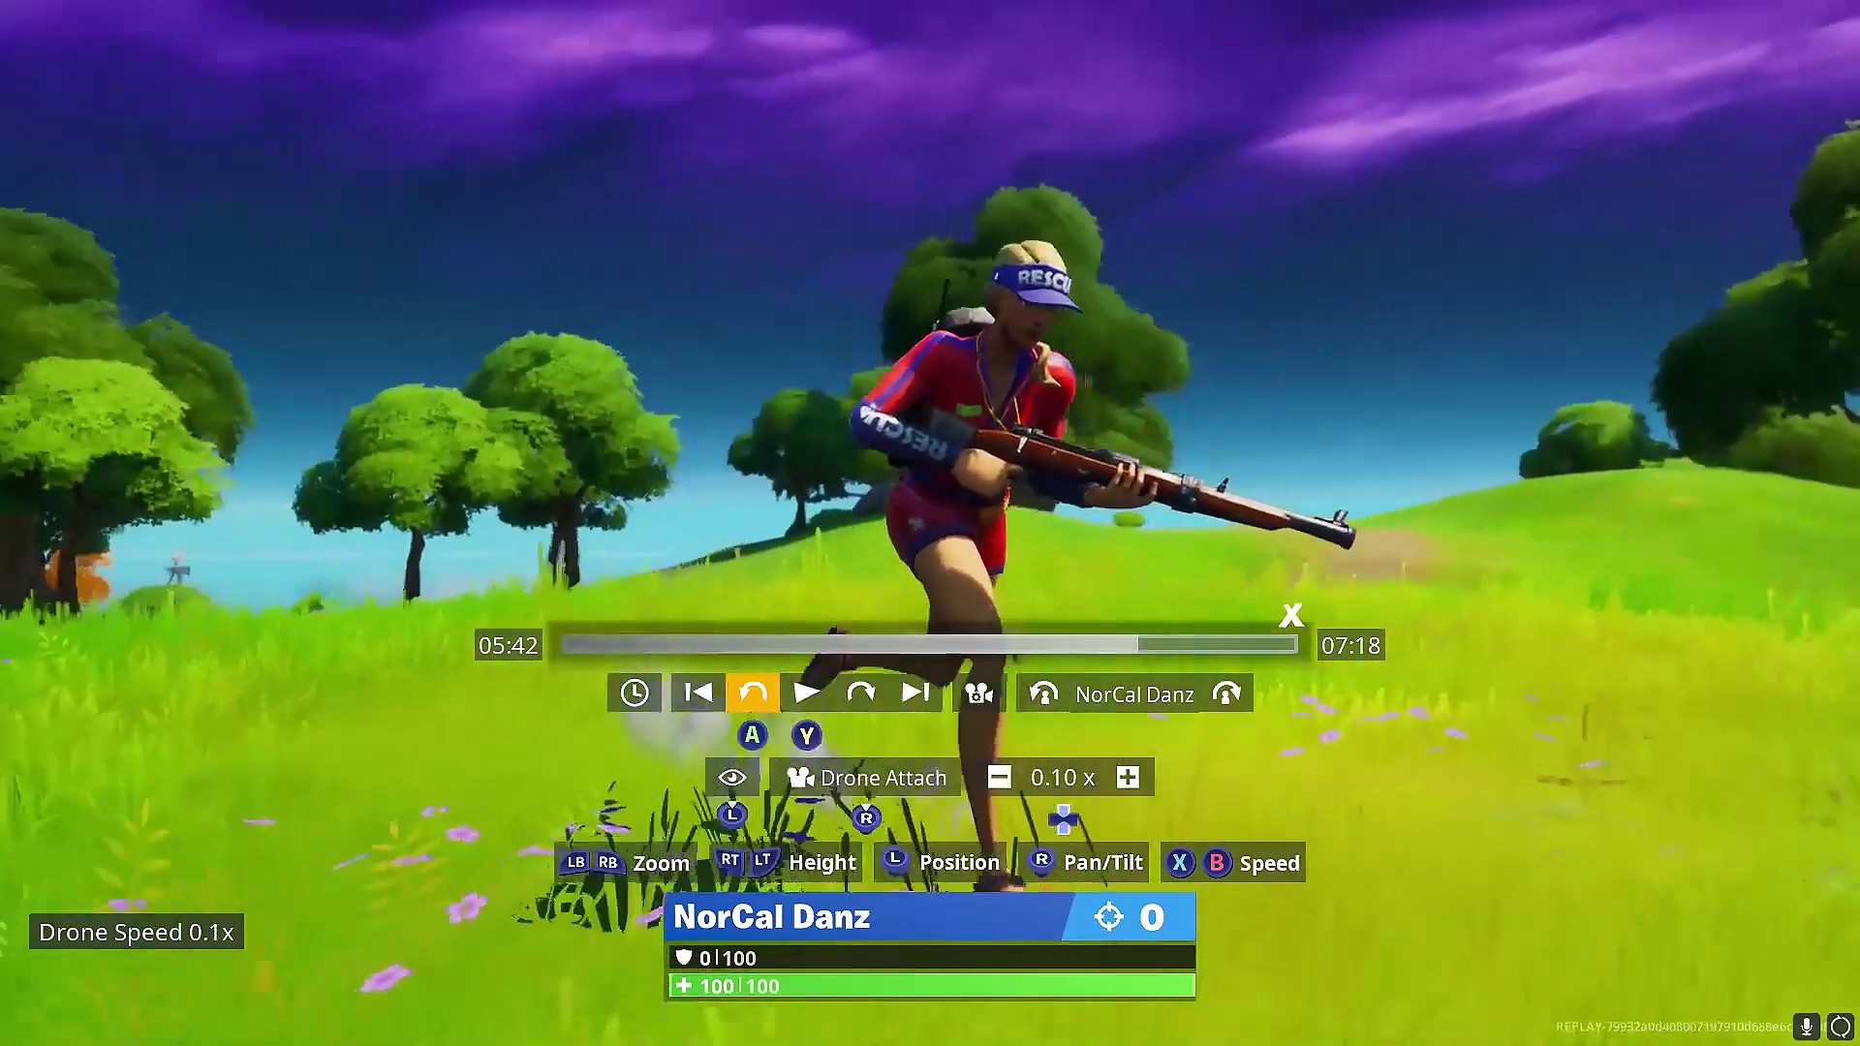
scroll(929, 523, "down", 1)
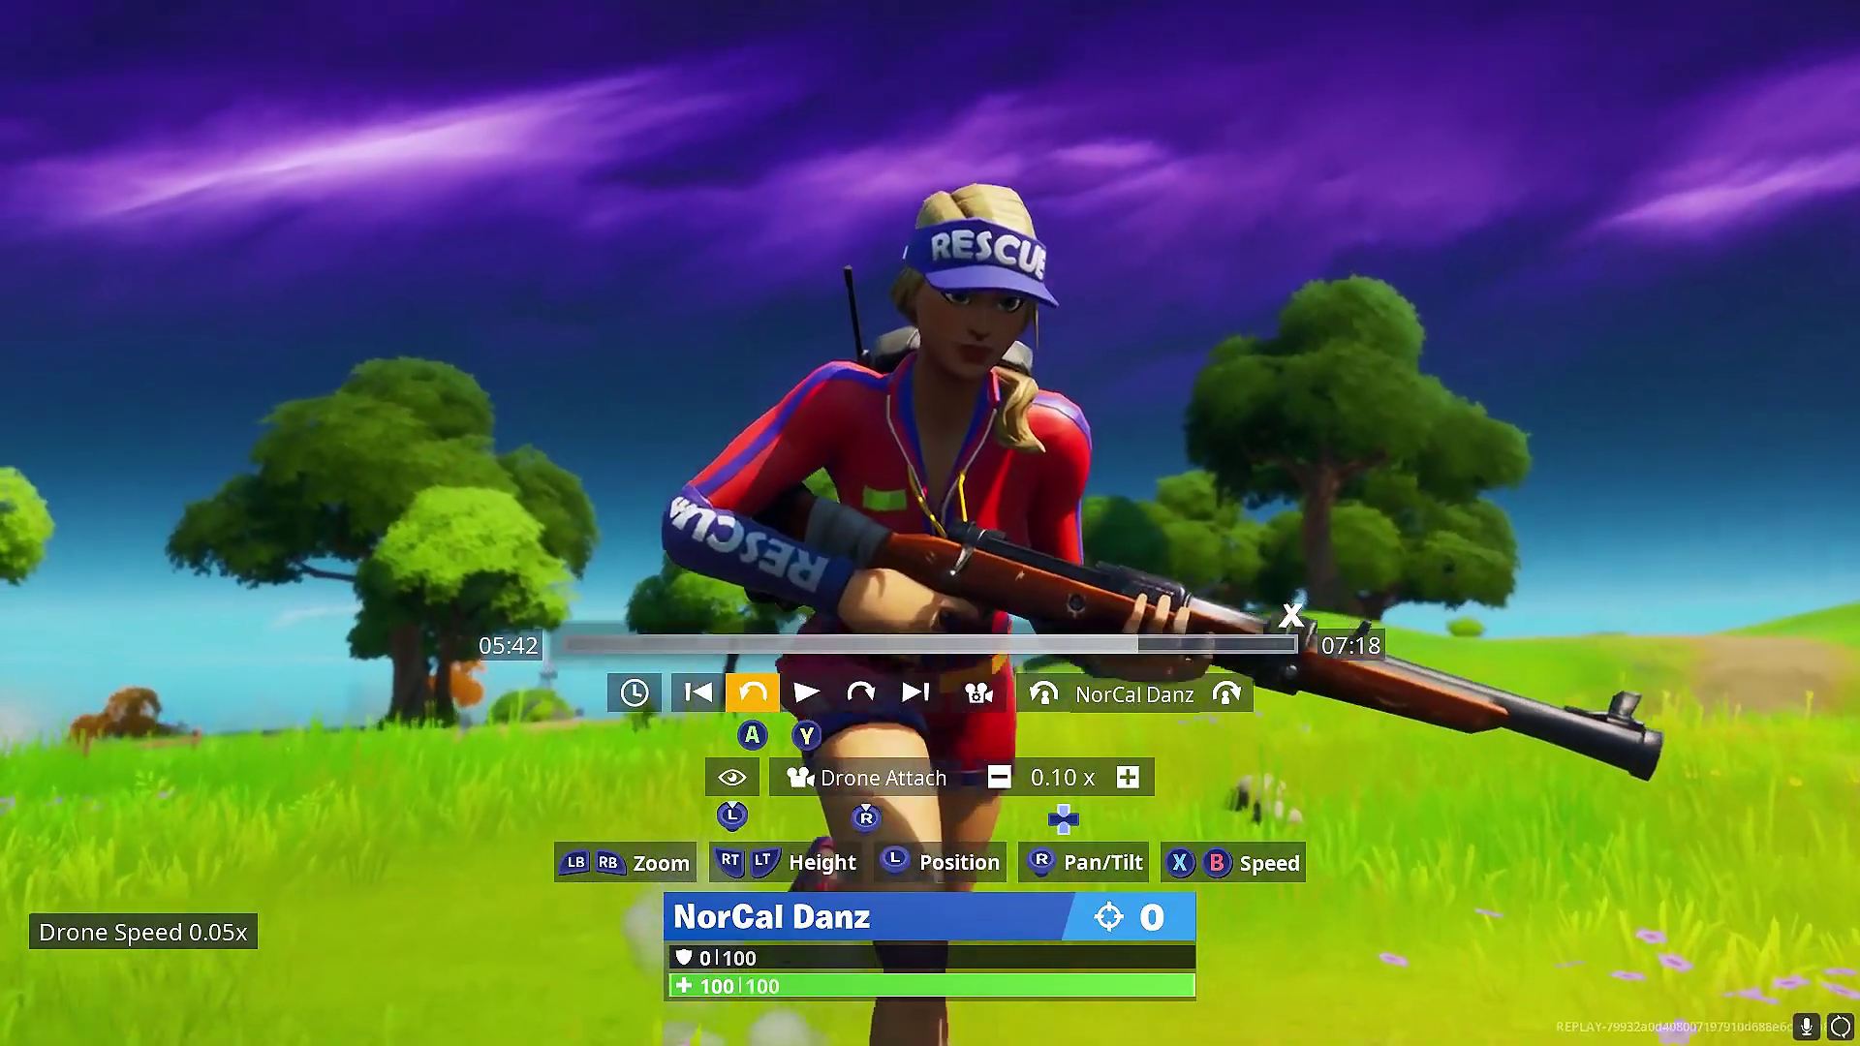
key("w")
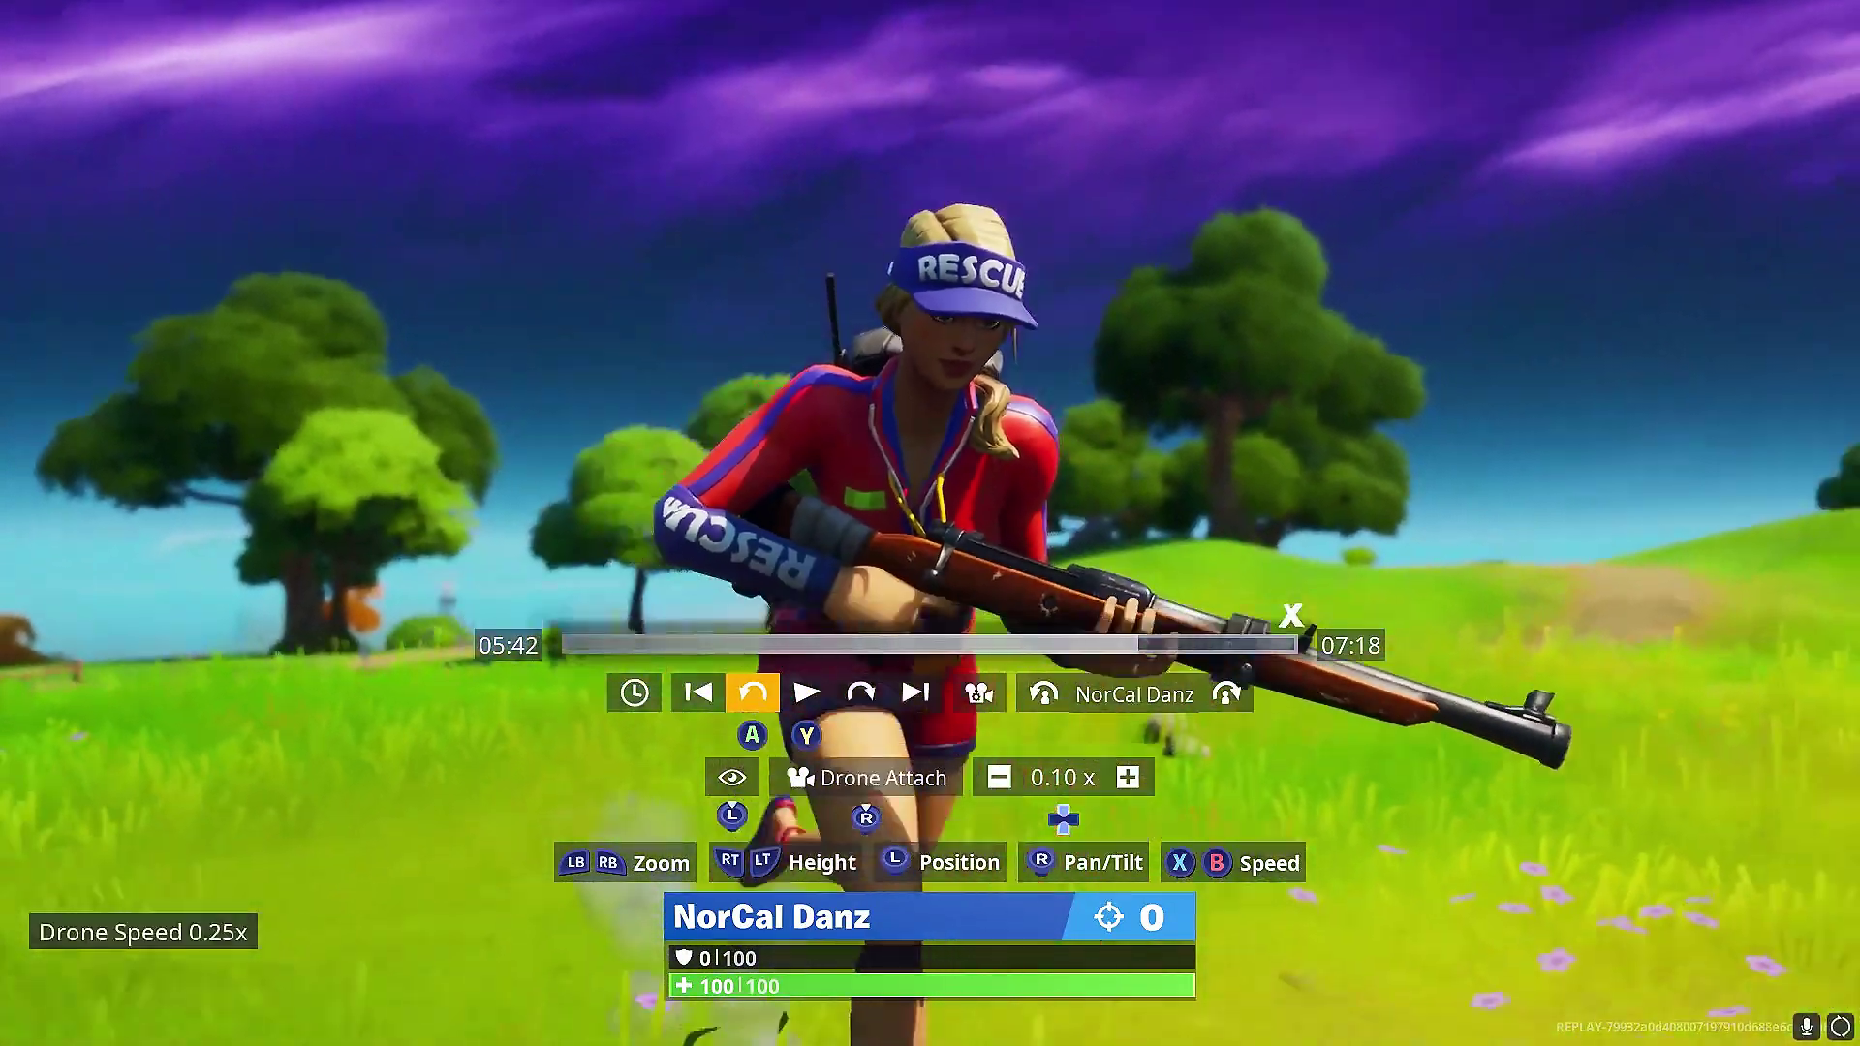
Step: Reframe the character with the attached drone and set the focal length to 40 mm
scroll(929, 523, "down", 1)
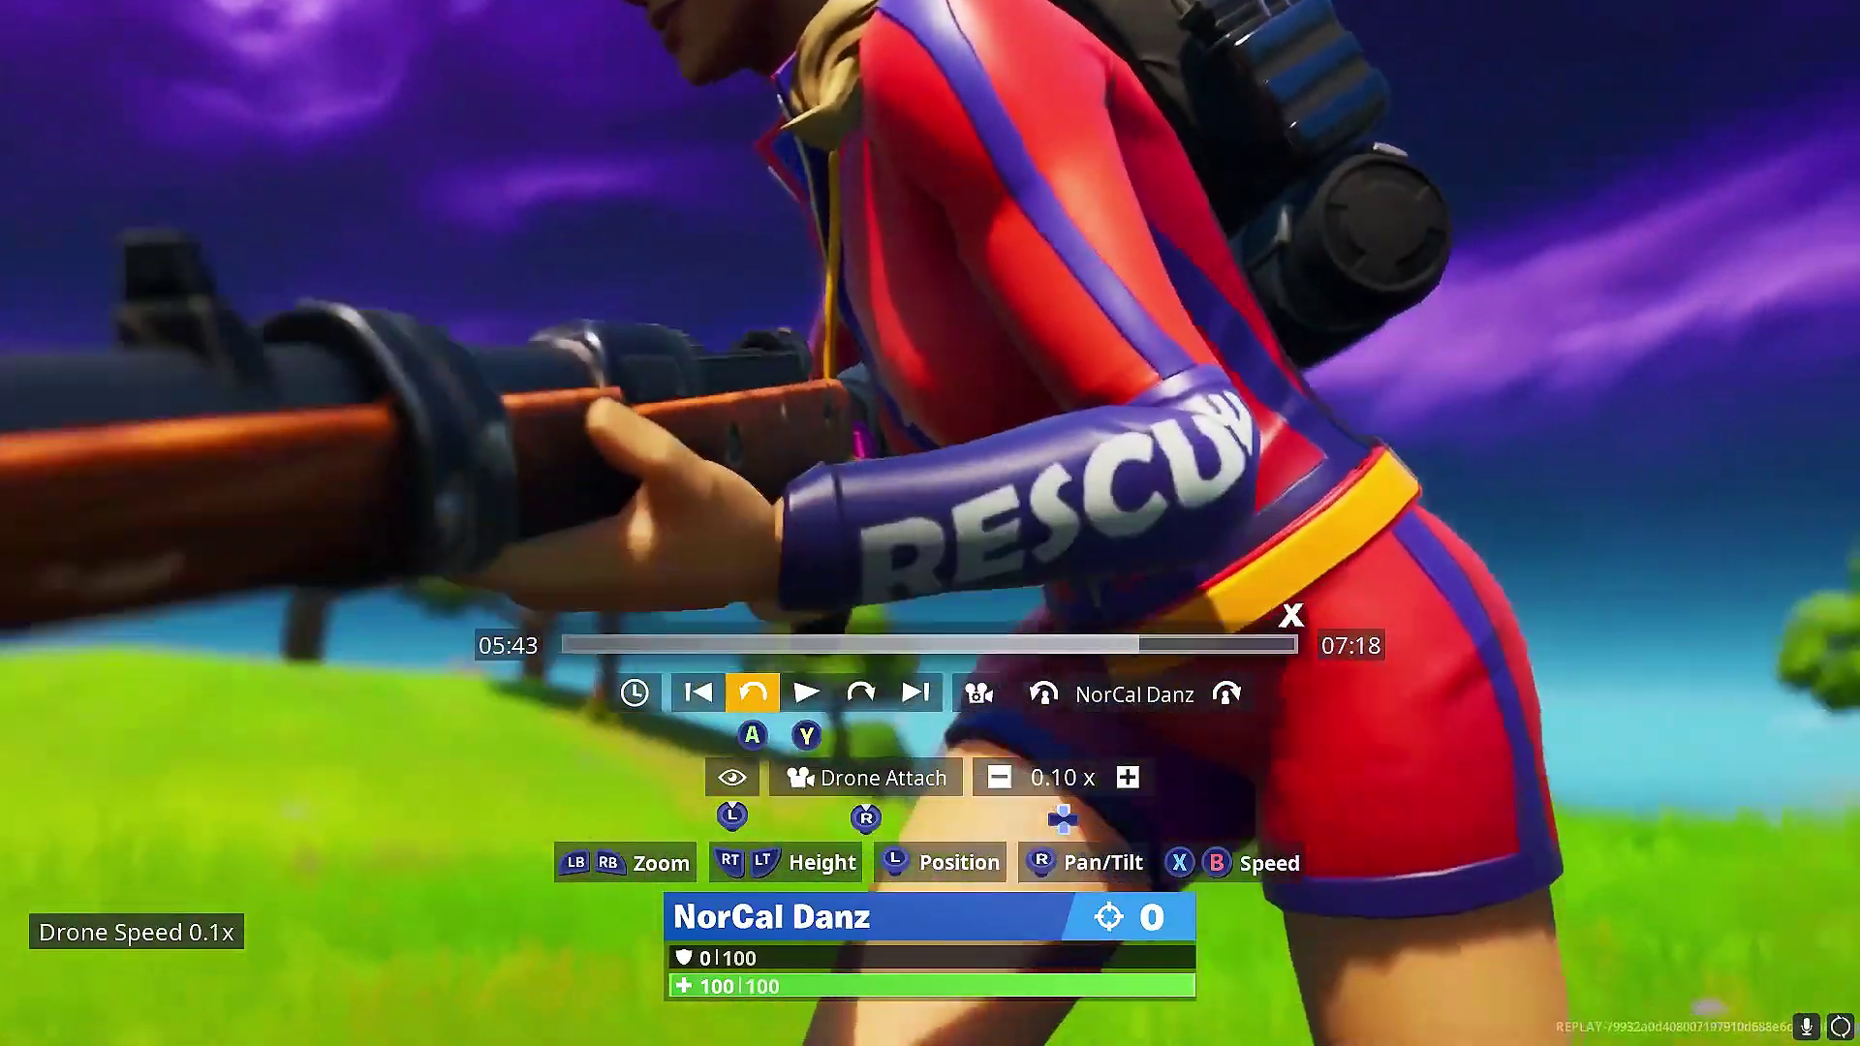
scroll(930, 523, "down", 2)
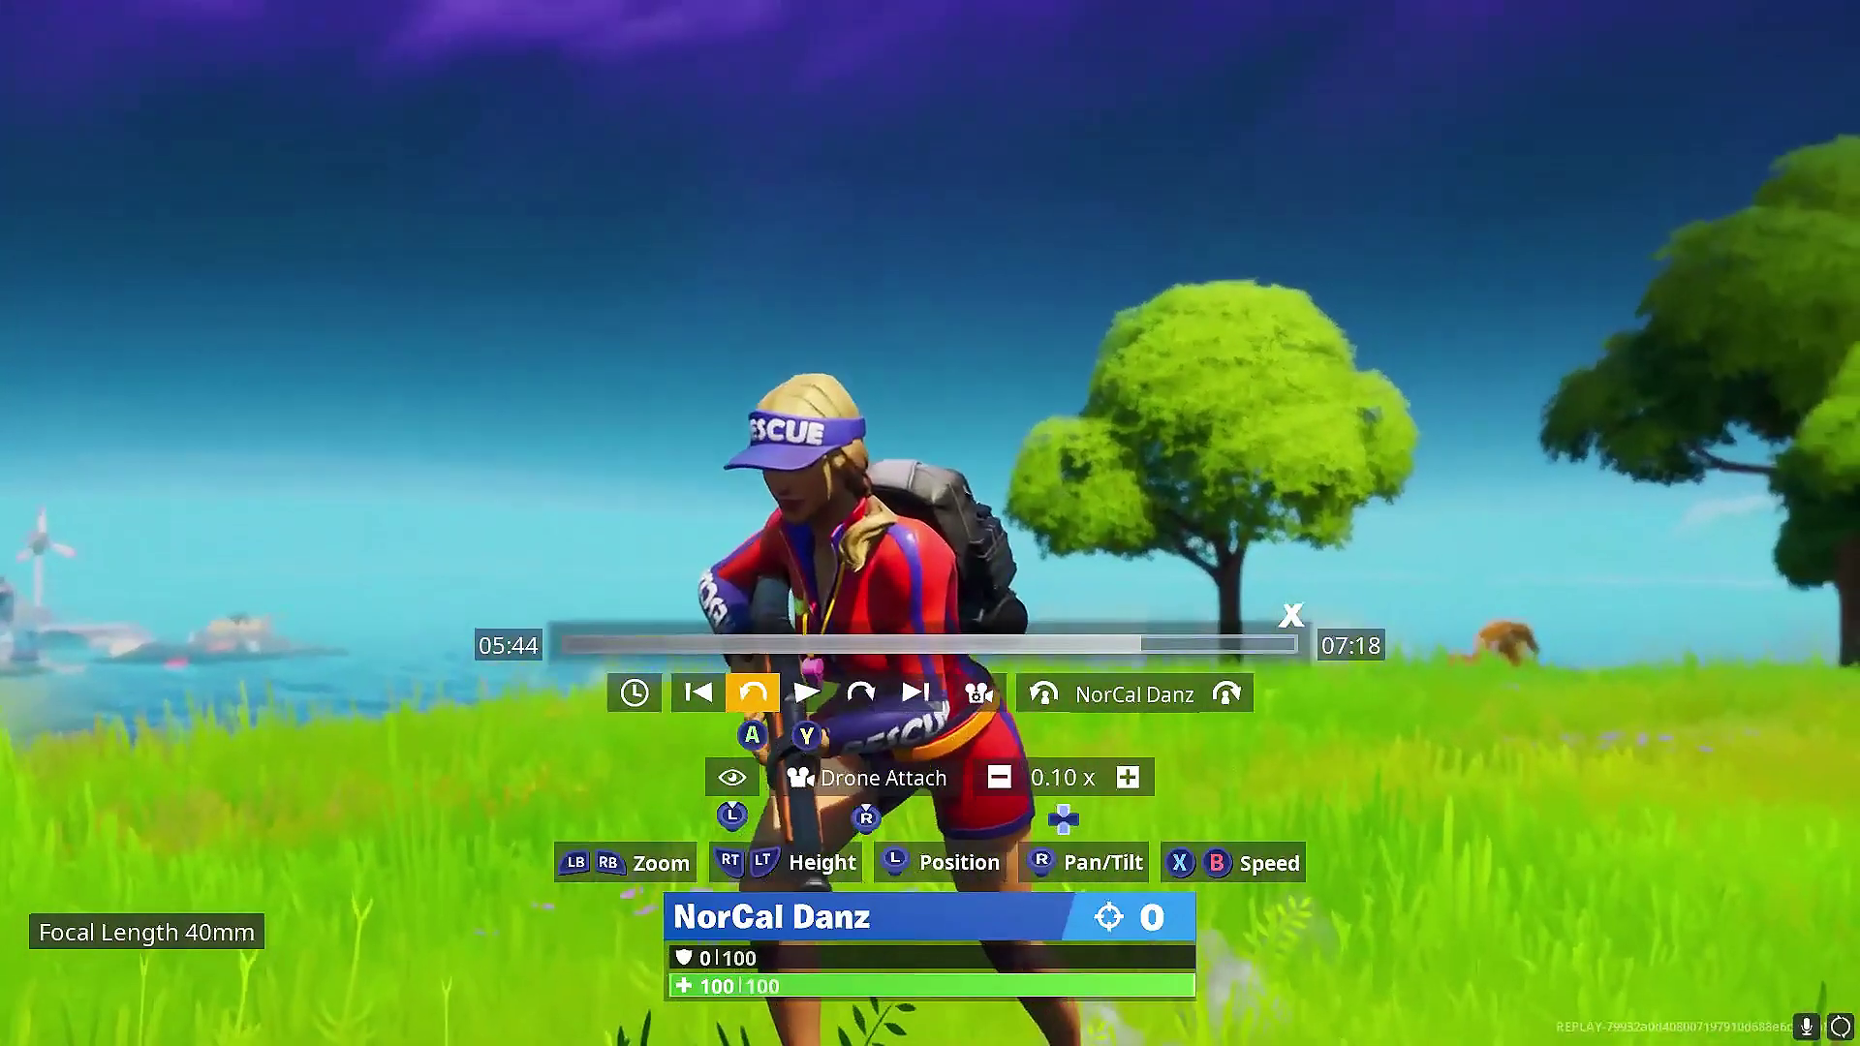
Step: Set the drone camera to aperture f/1.0 and focal length 85 mm, and pull the drone back from the character
key("Right")
key("Right")
key("Right")
key("Right")
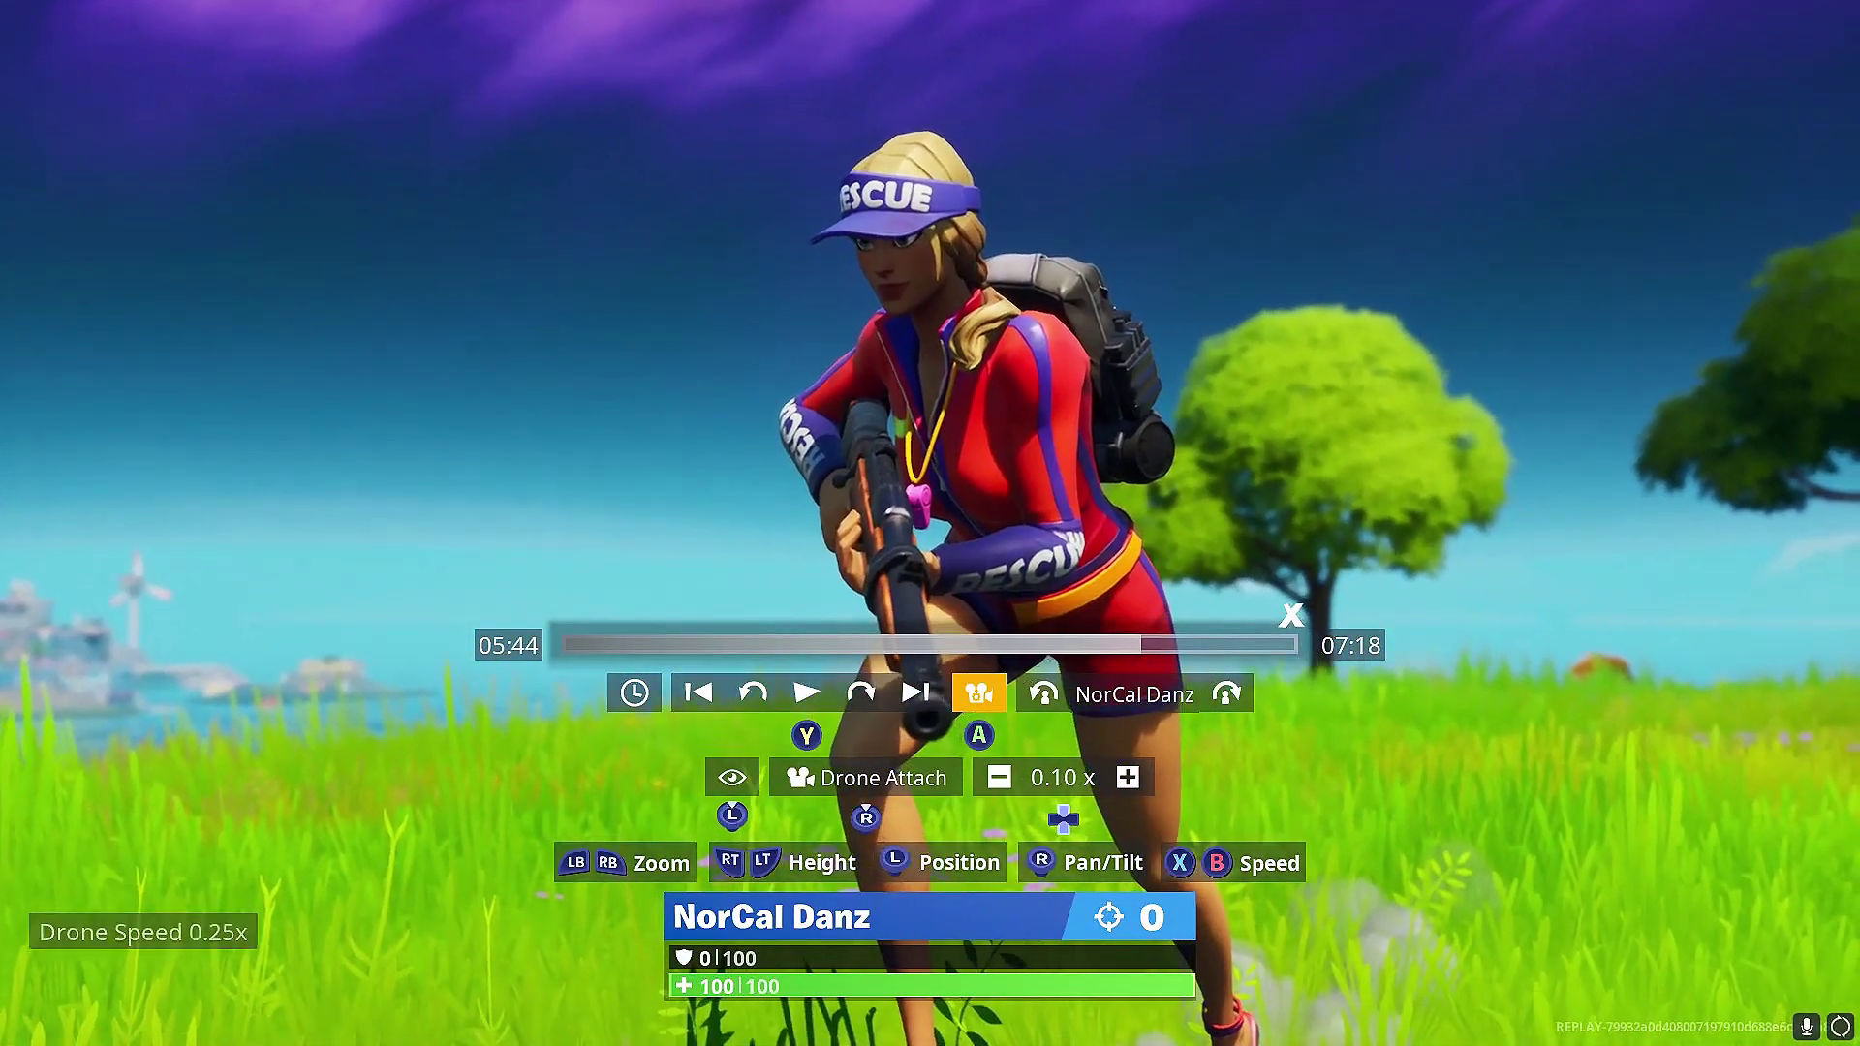
key("Return")
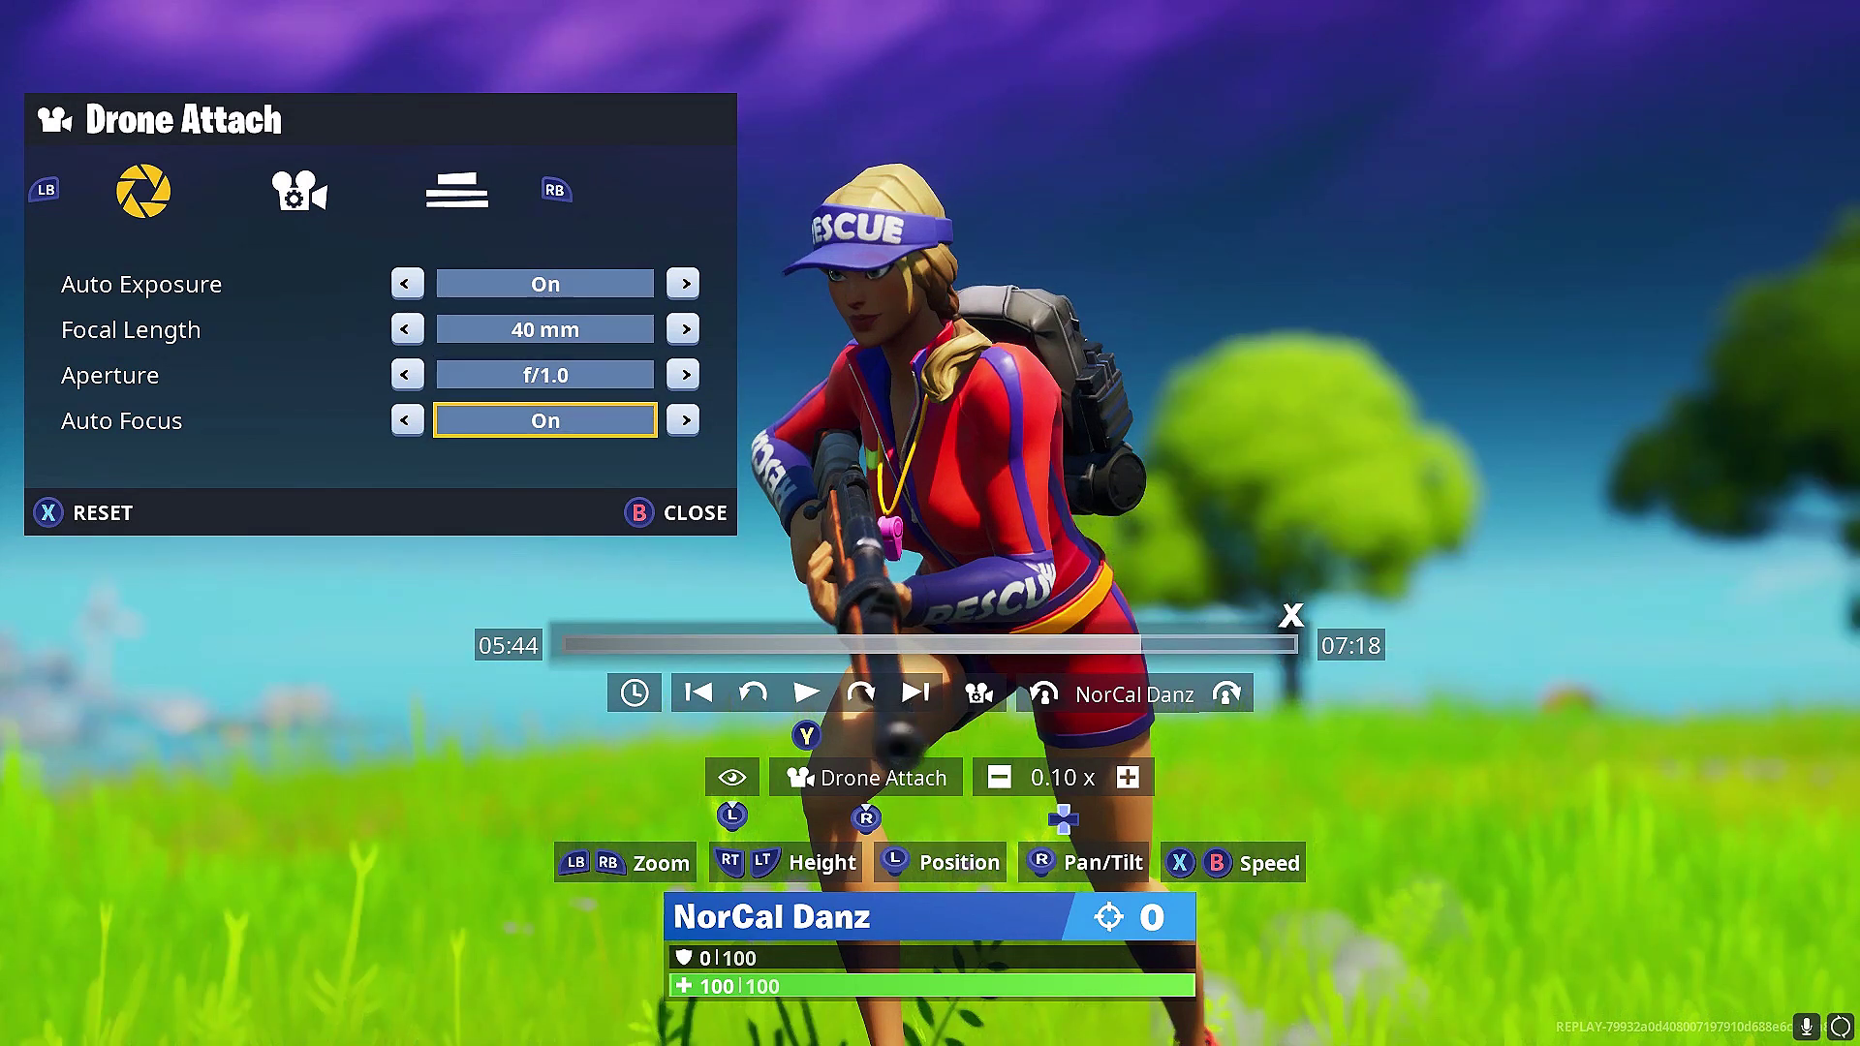
key("Right")
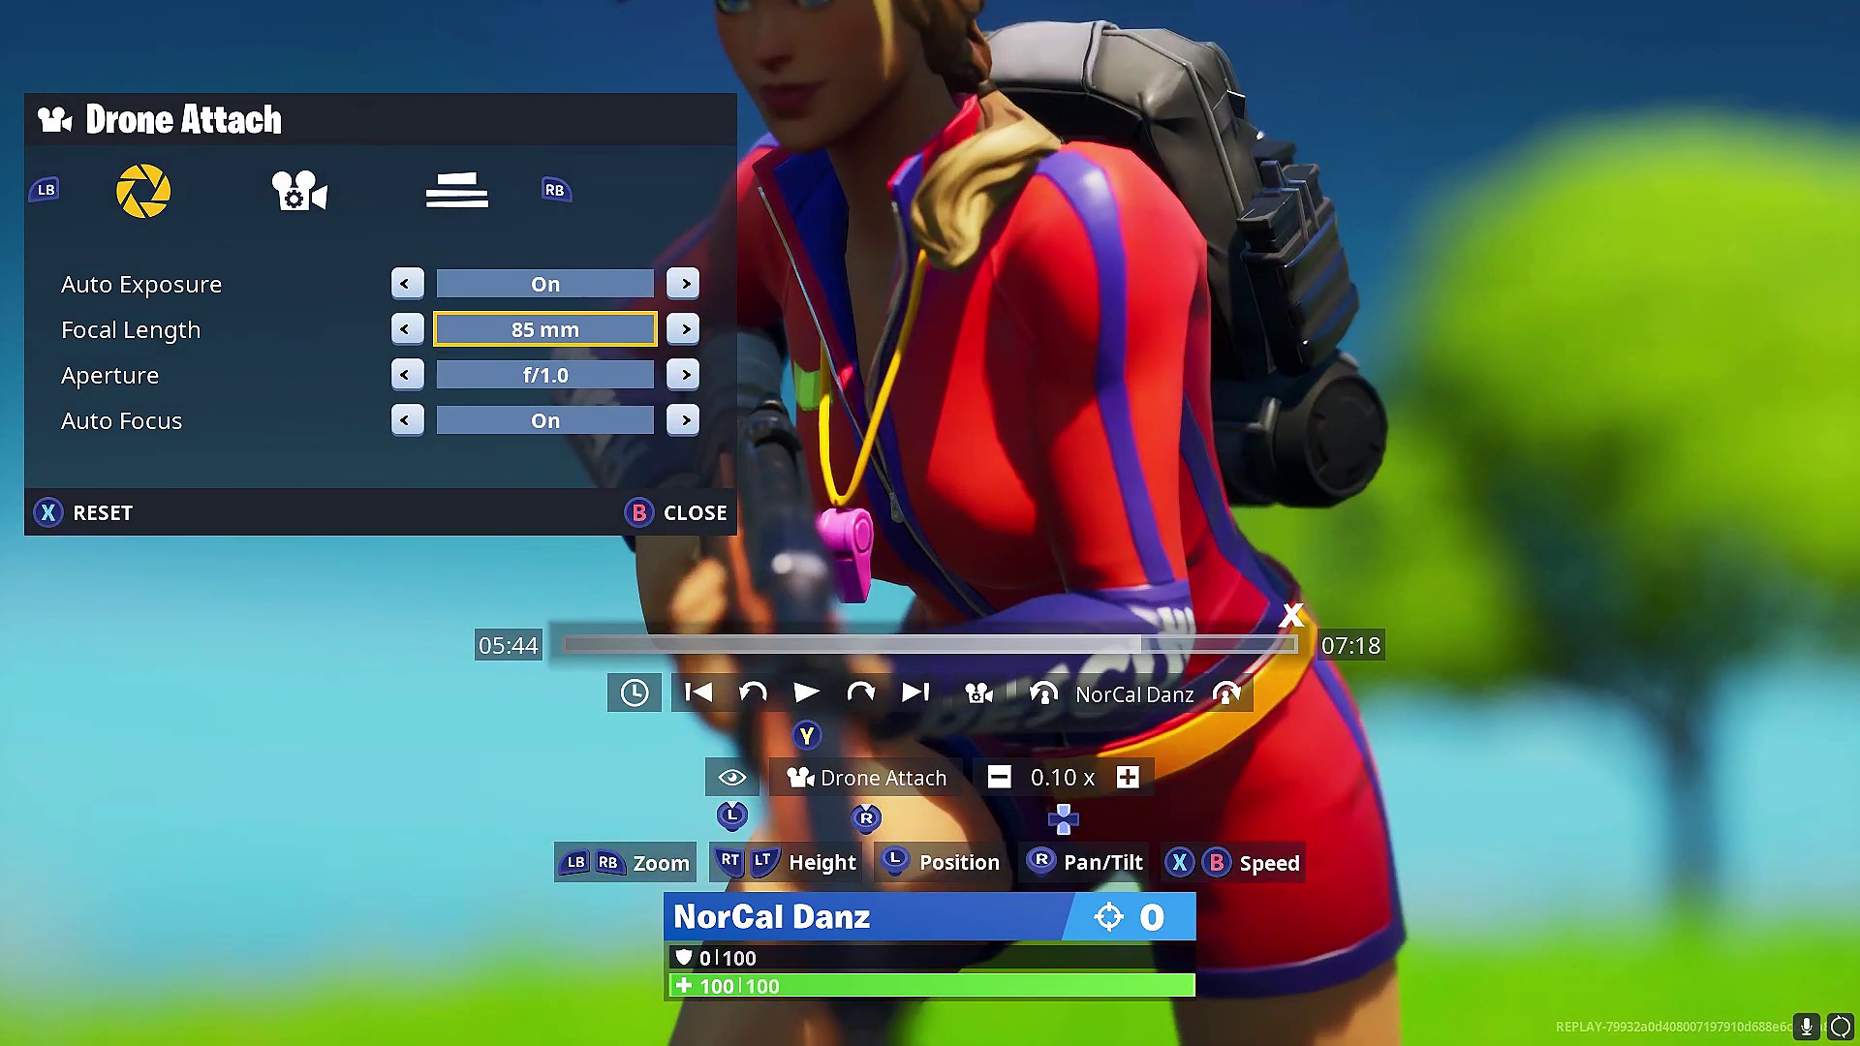
key("Left")
key("Right")
key("Escape")
key("s")
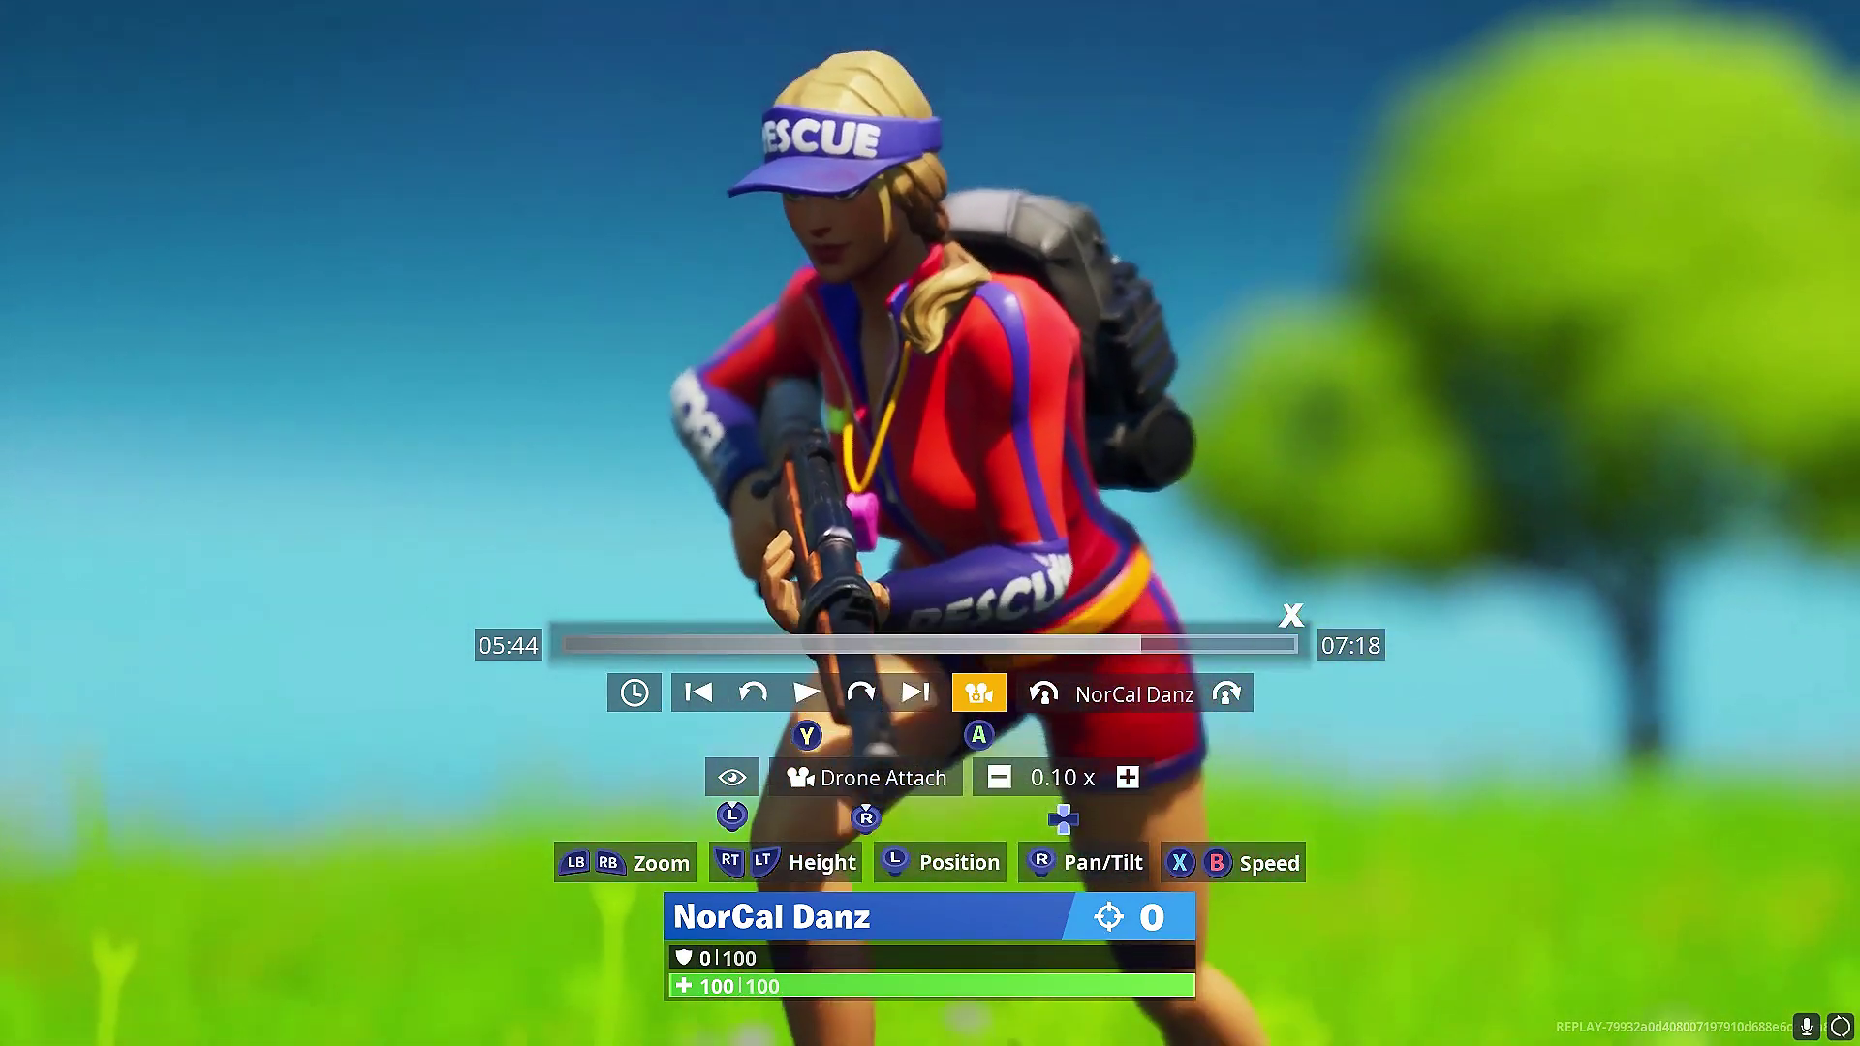
Step: Widen the focal length to 10 mm, slow the drone to 0.1x and move it to a low, close side angle of the character
scroll(930, 522, "down", 10)
key("w")
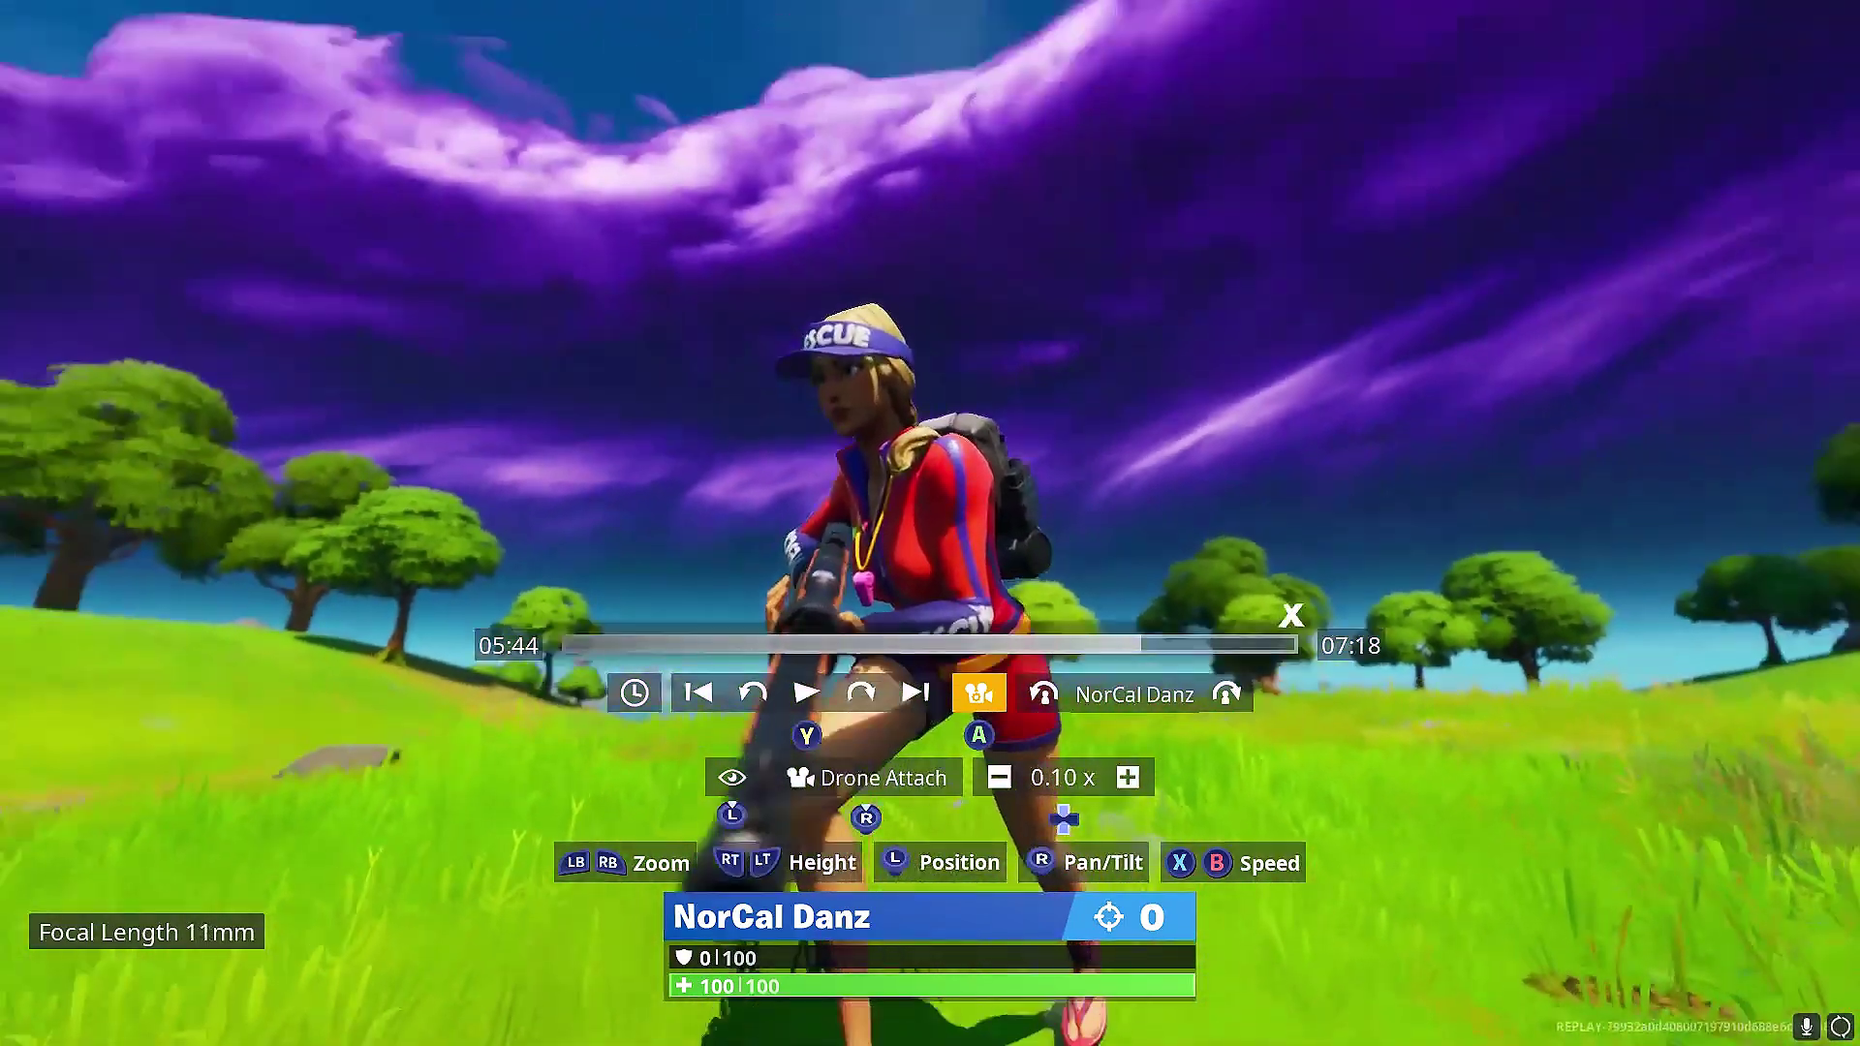
key("x")
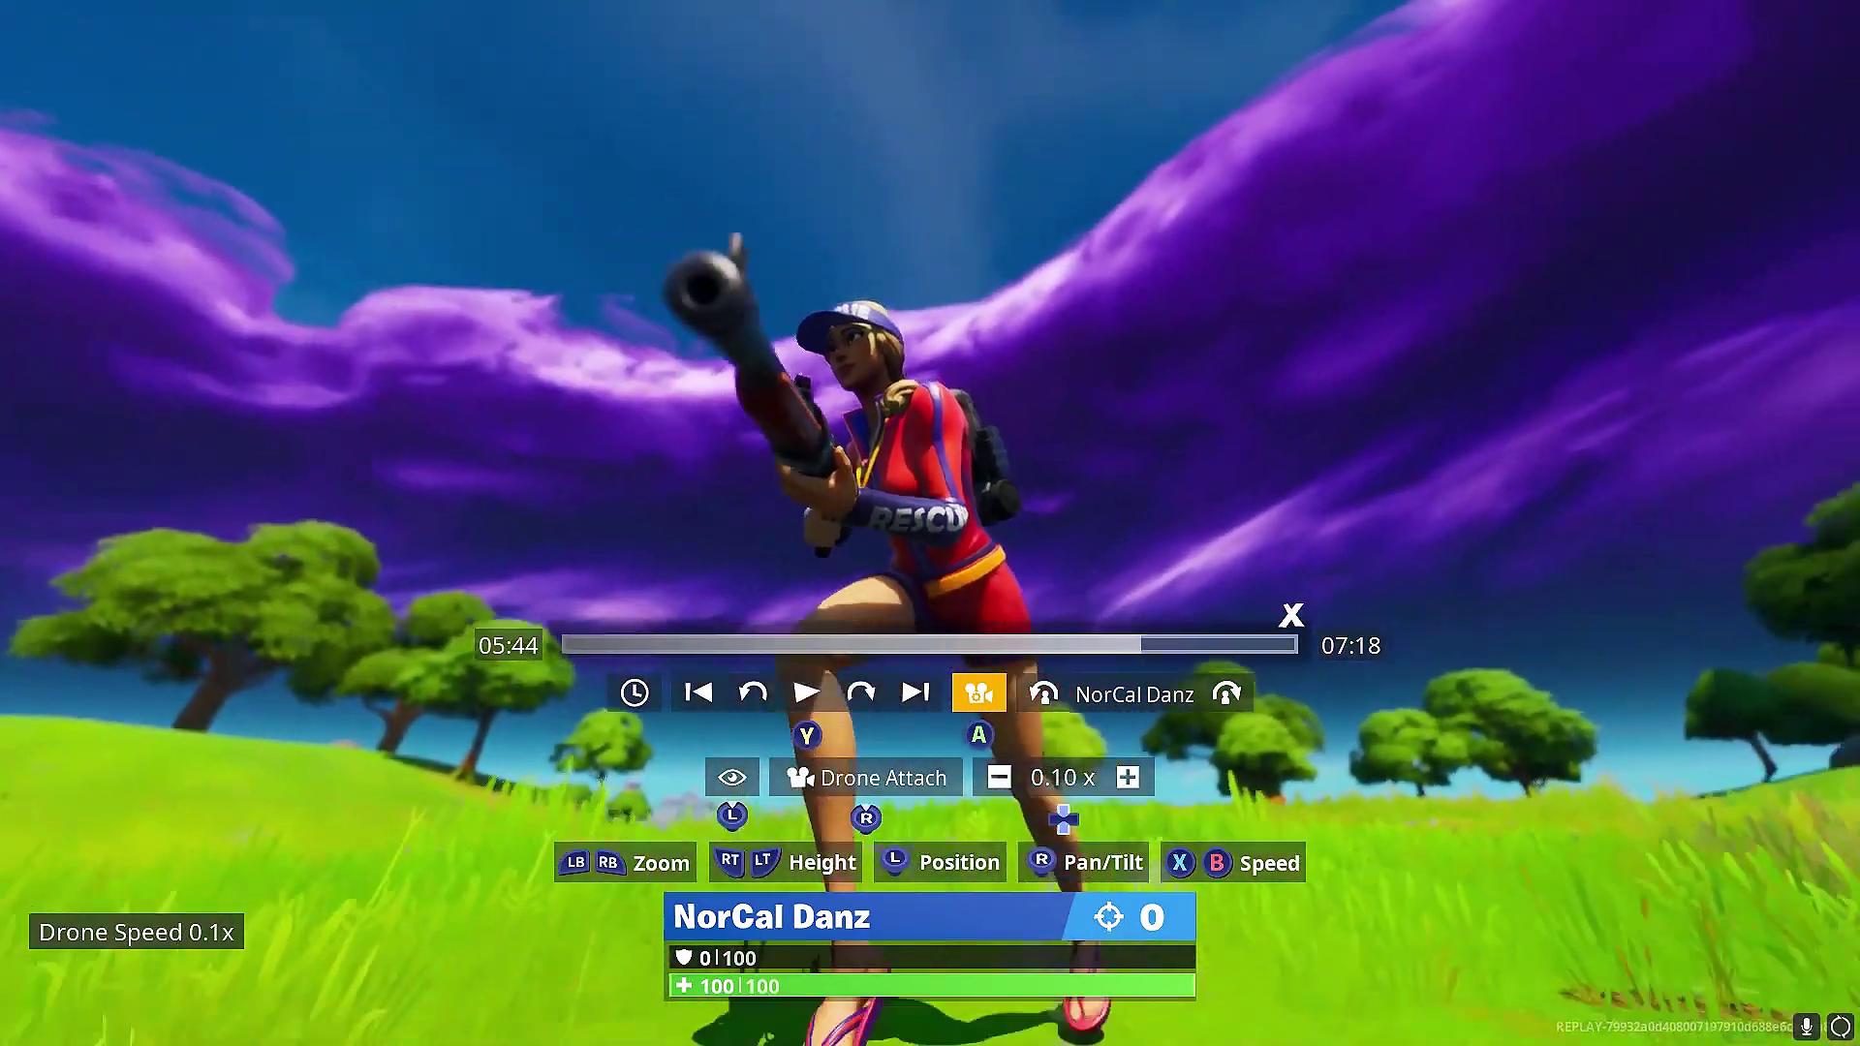
key("d")
key("w")
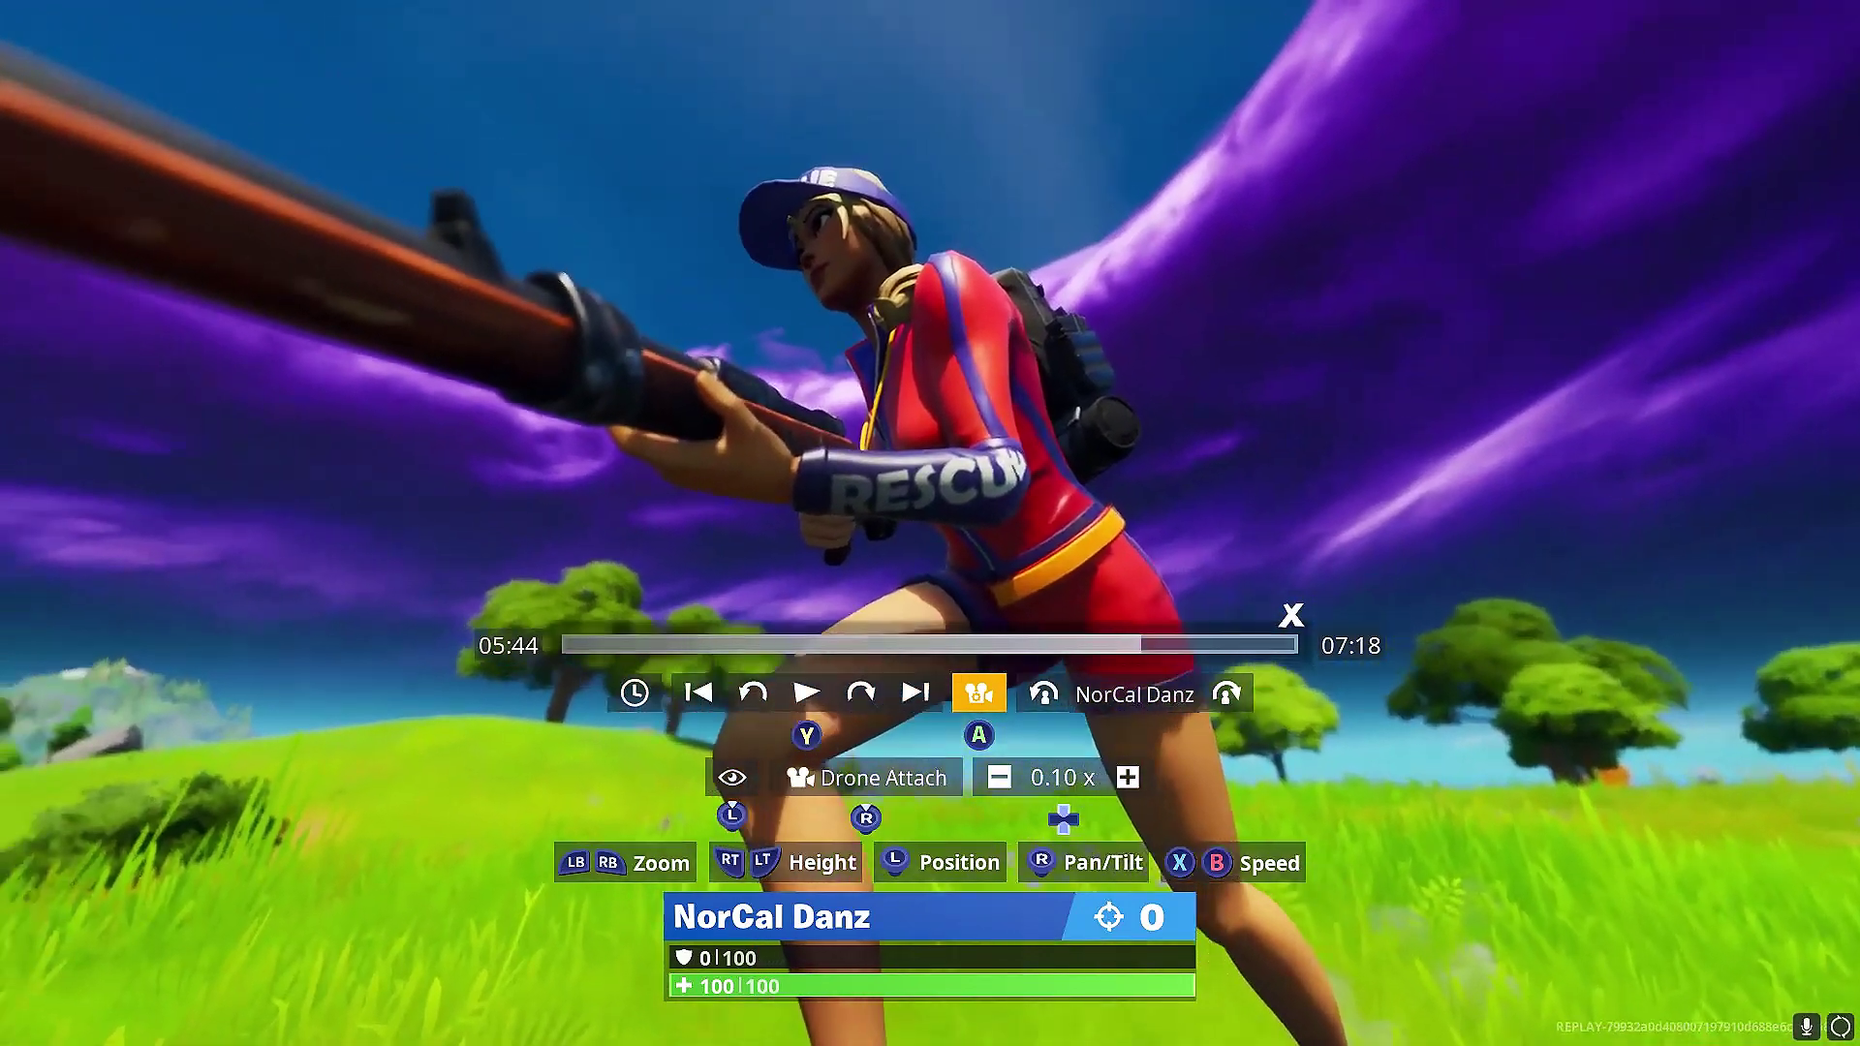
key("s")
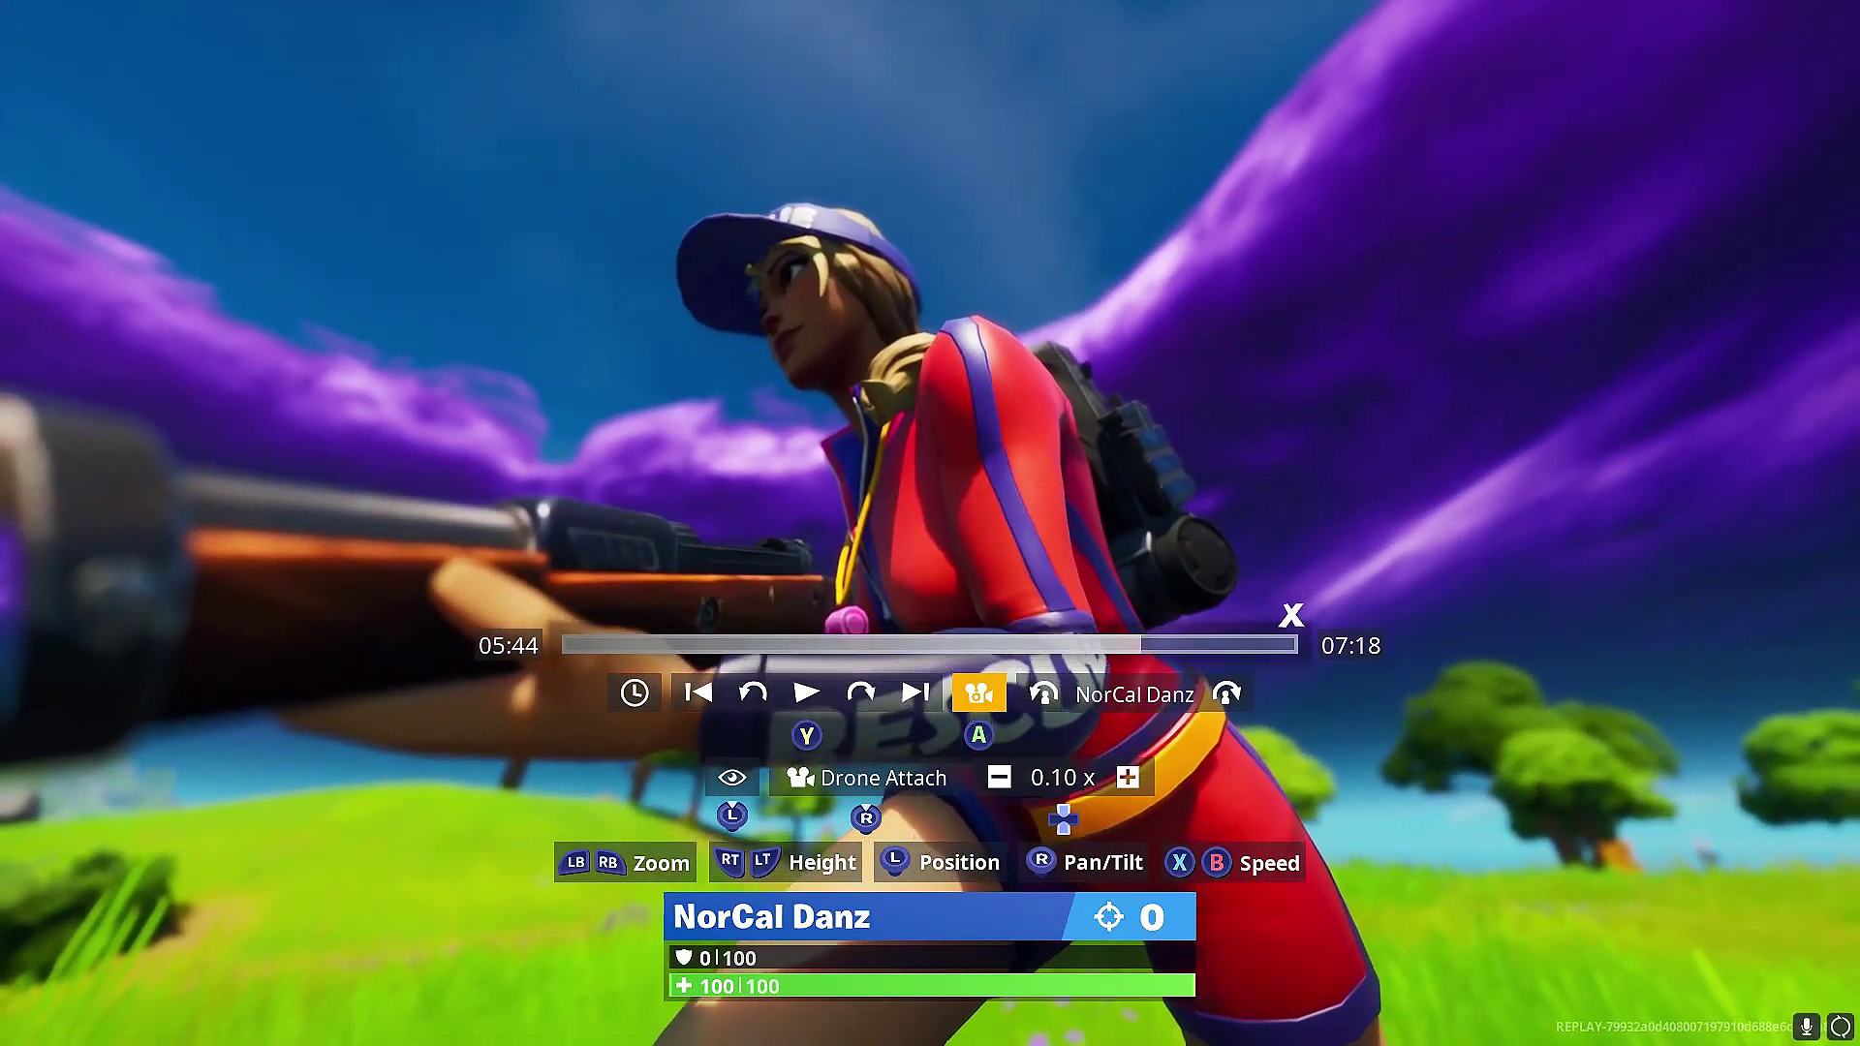
Step: Set the focal length to 100 mm and, at 0.25x drone speed, pull the drone back to frame most of the character's body
key("a")
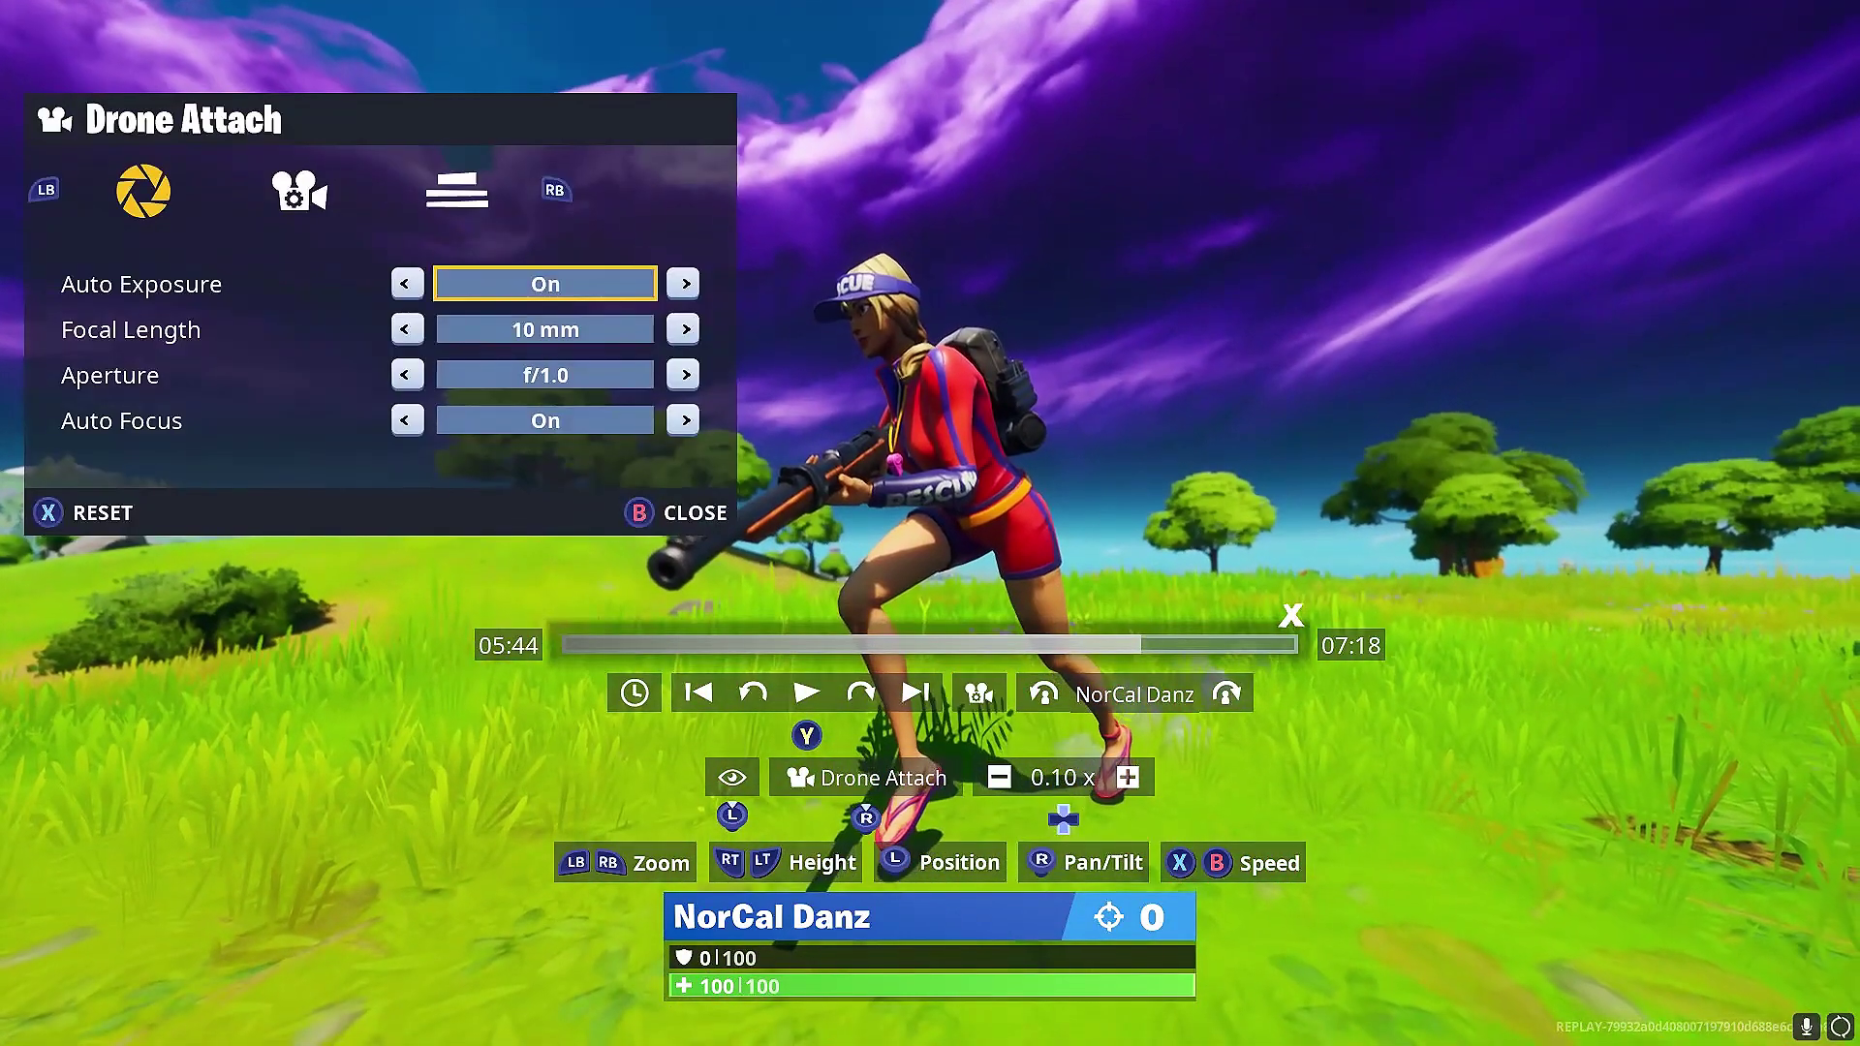
key("Right")
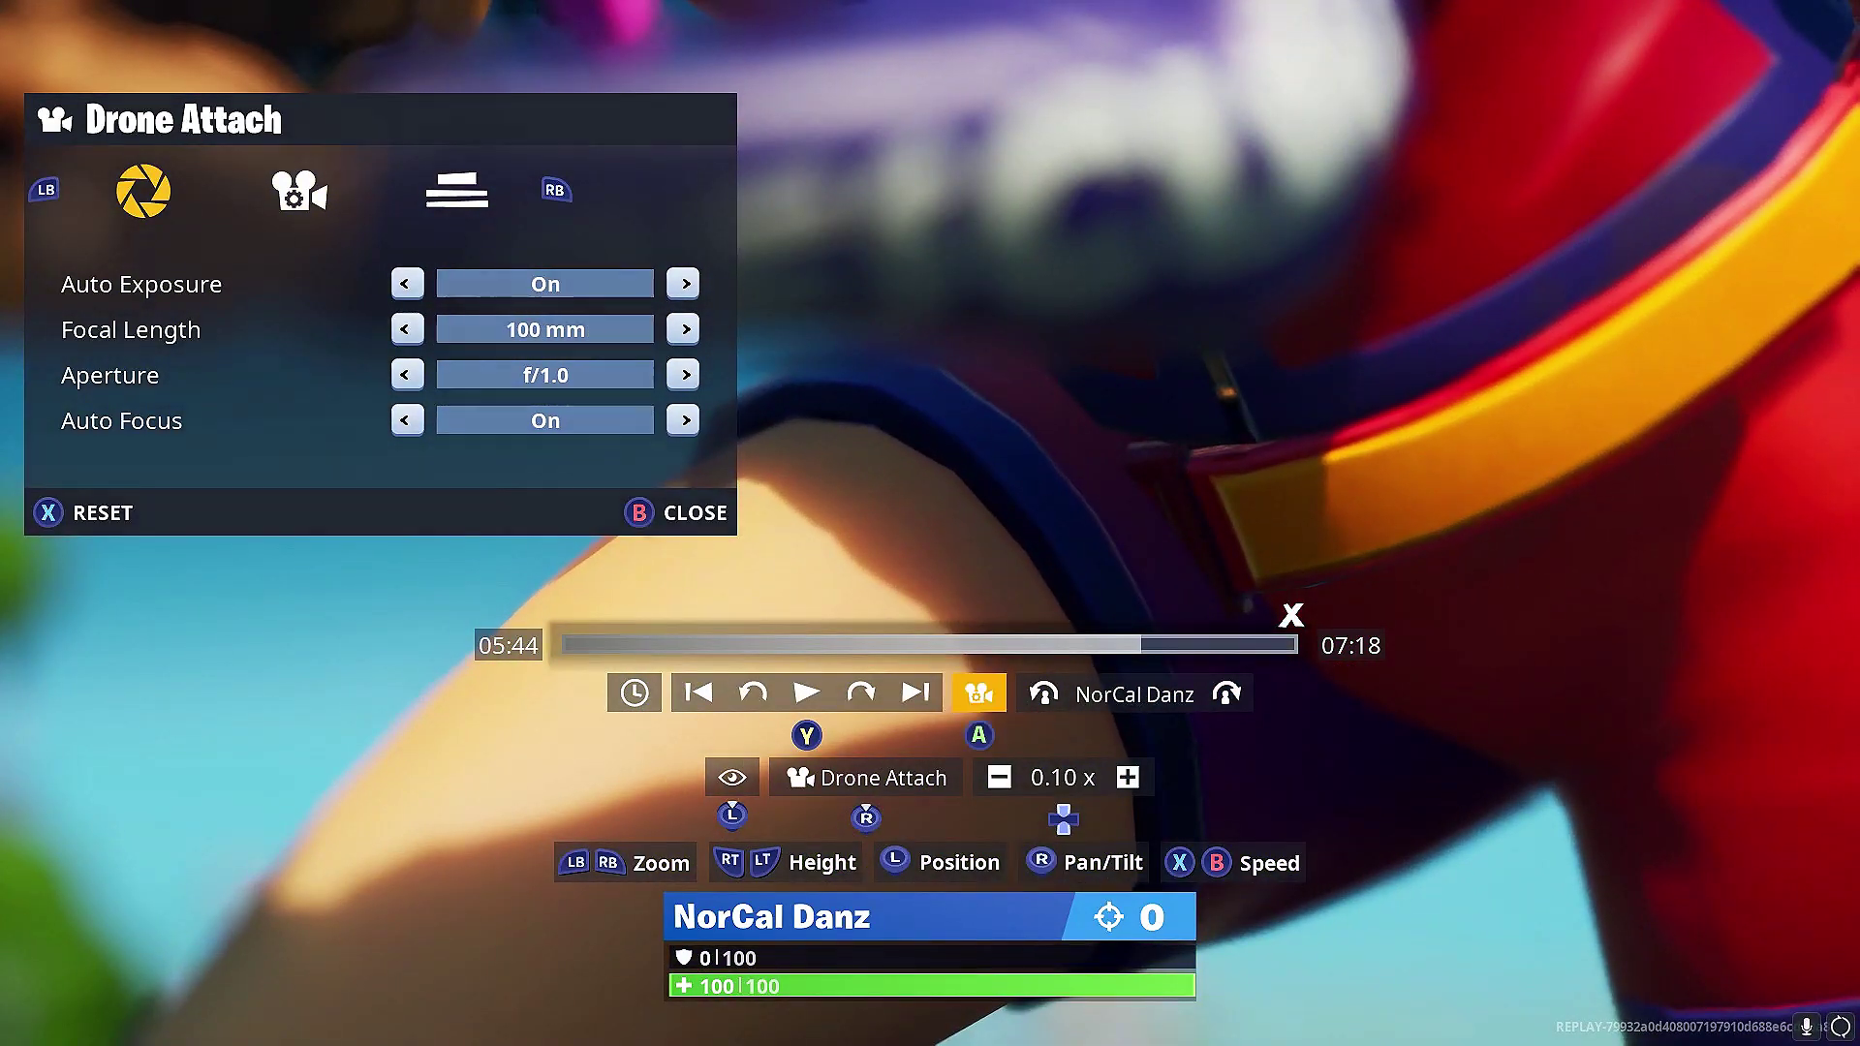
key("b")
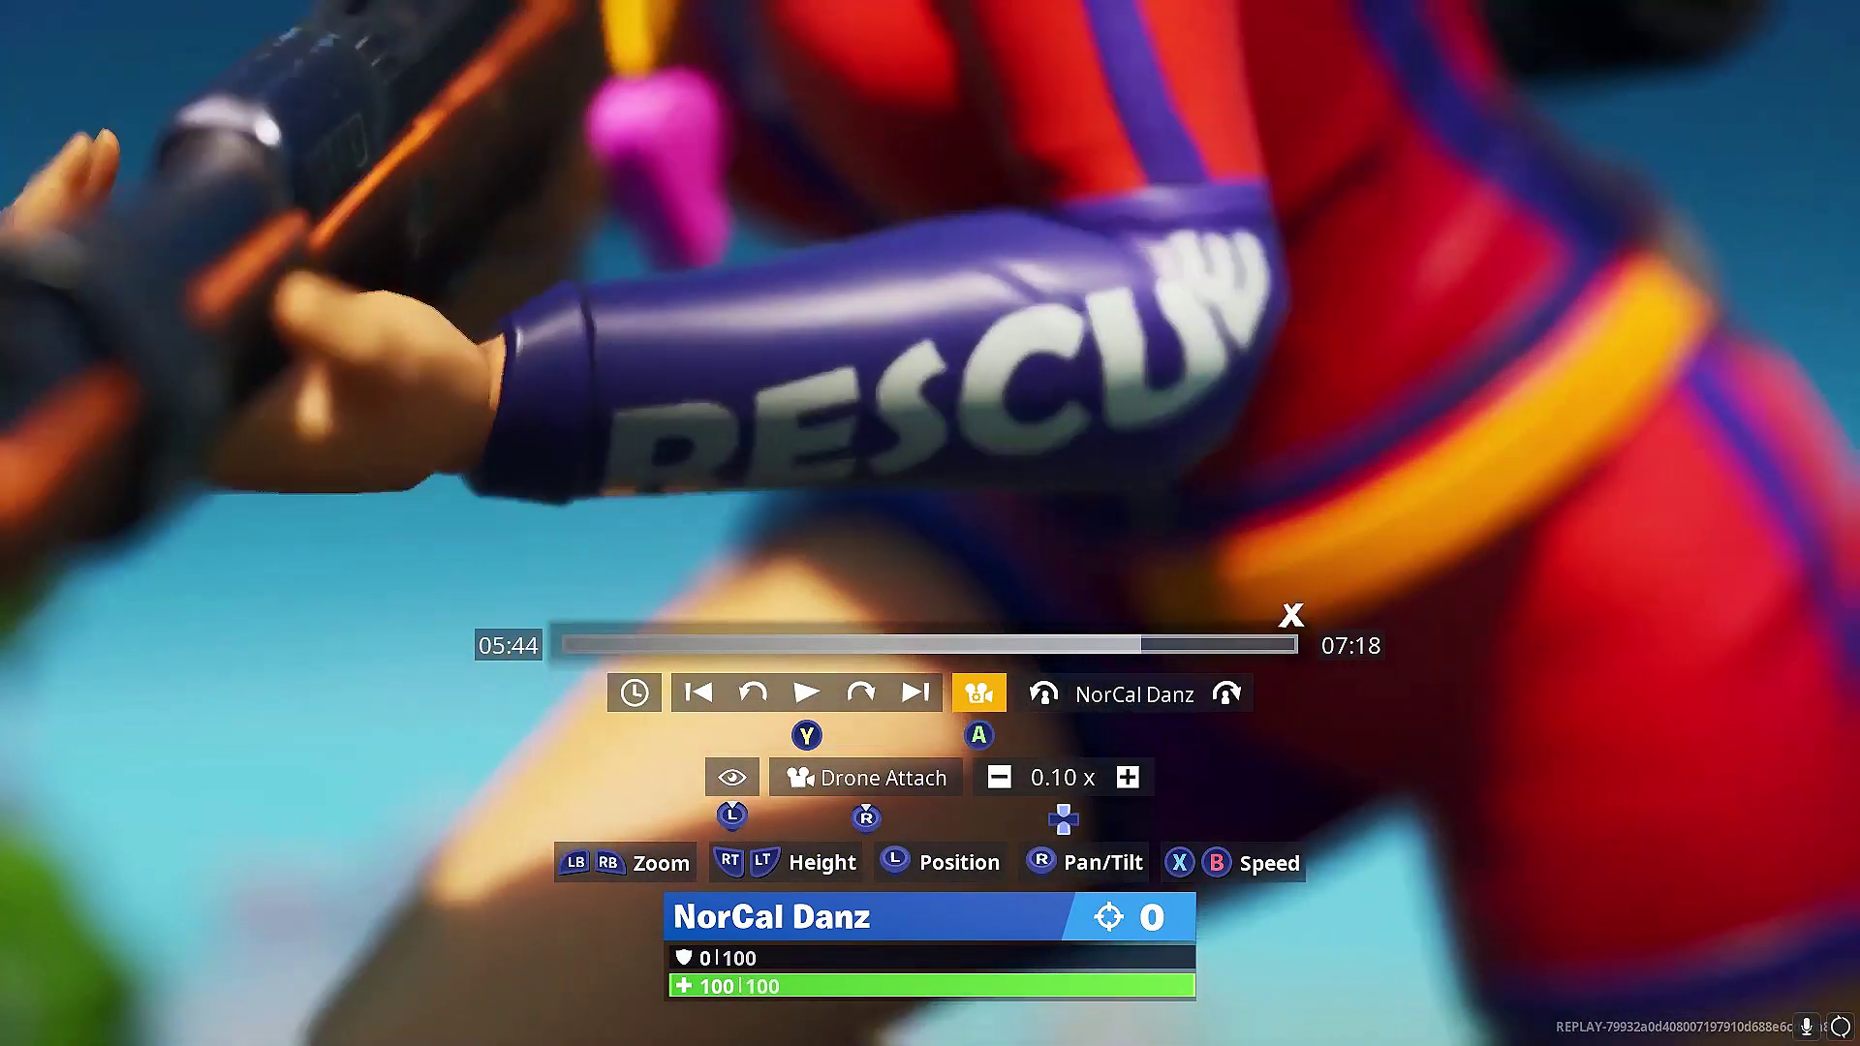
key("x")
key("s")
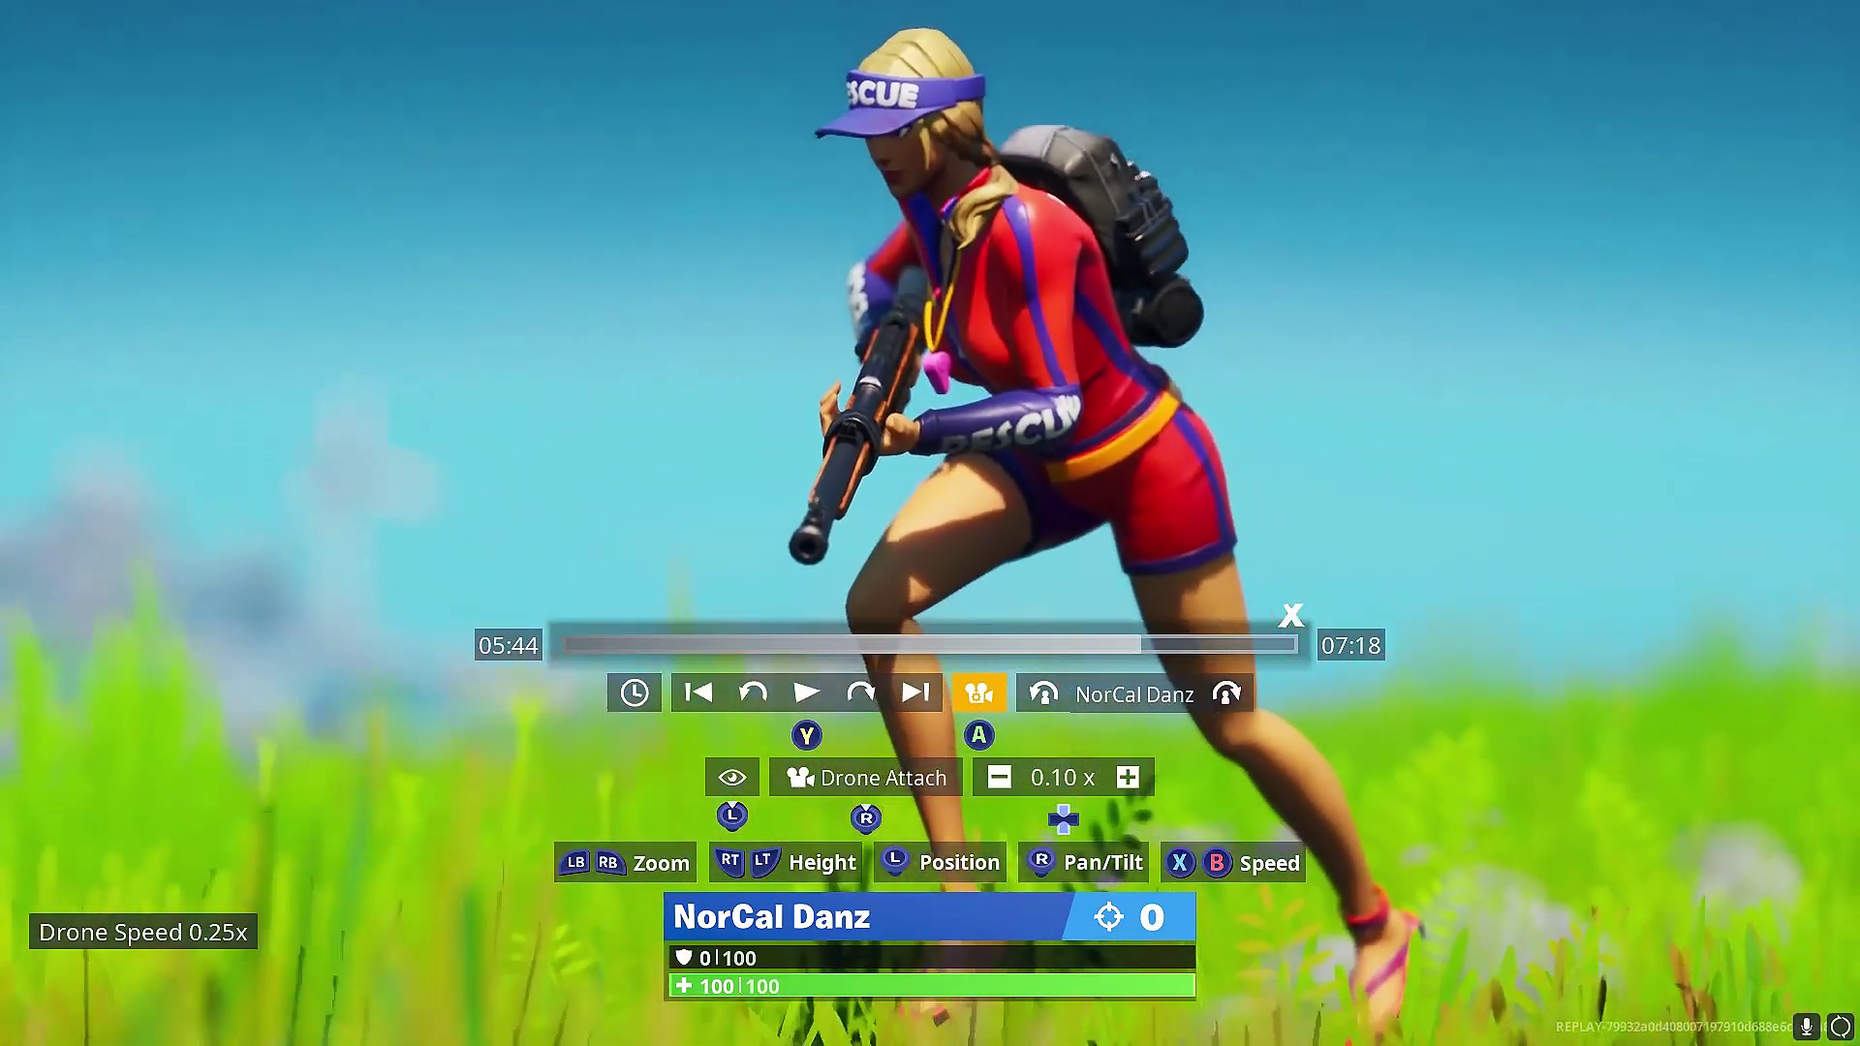
key("w")
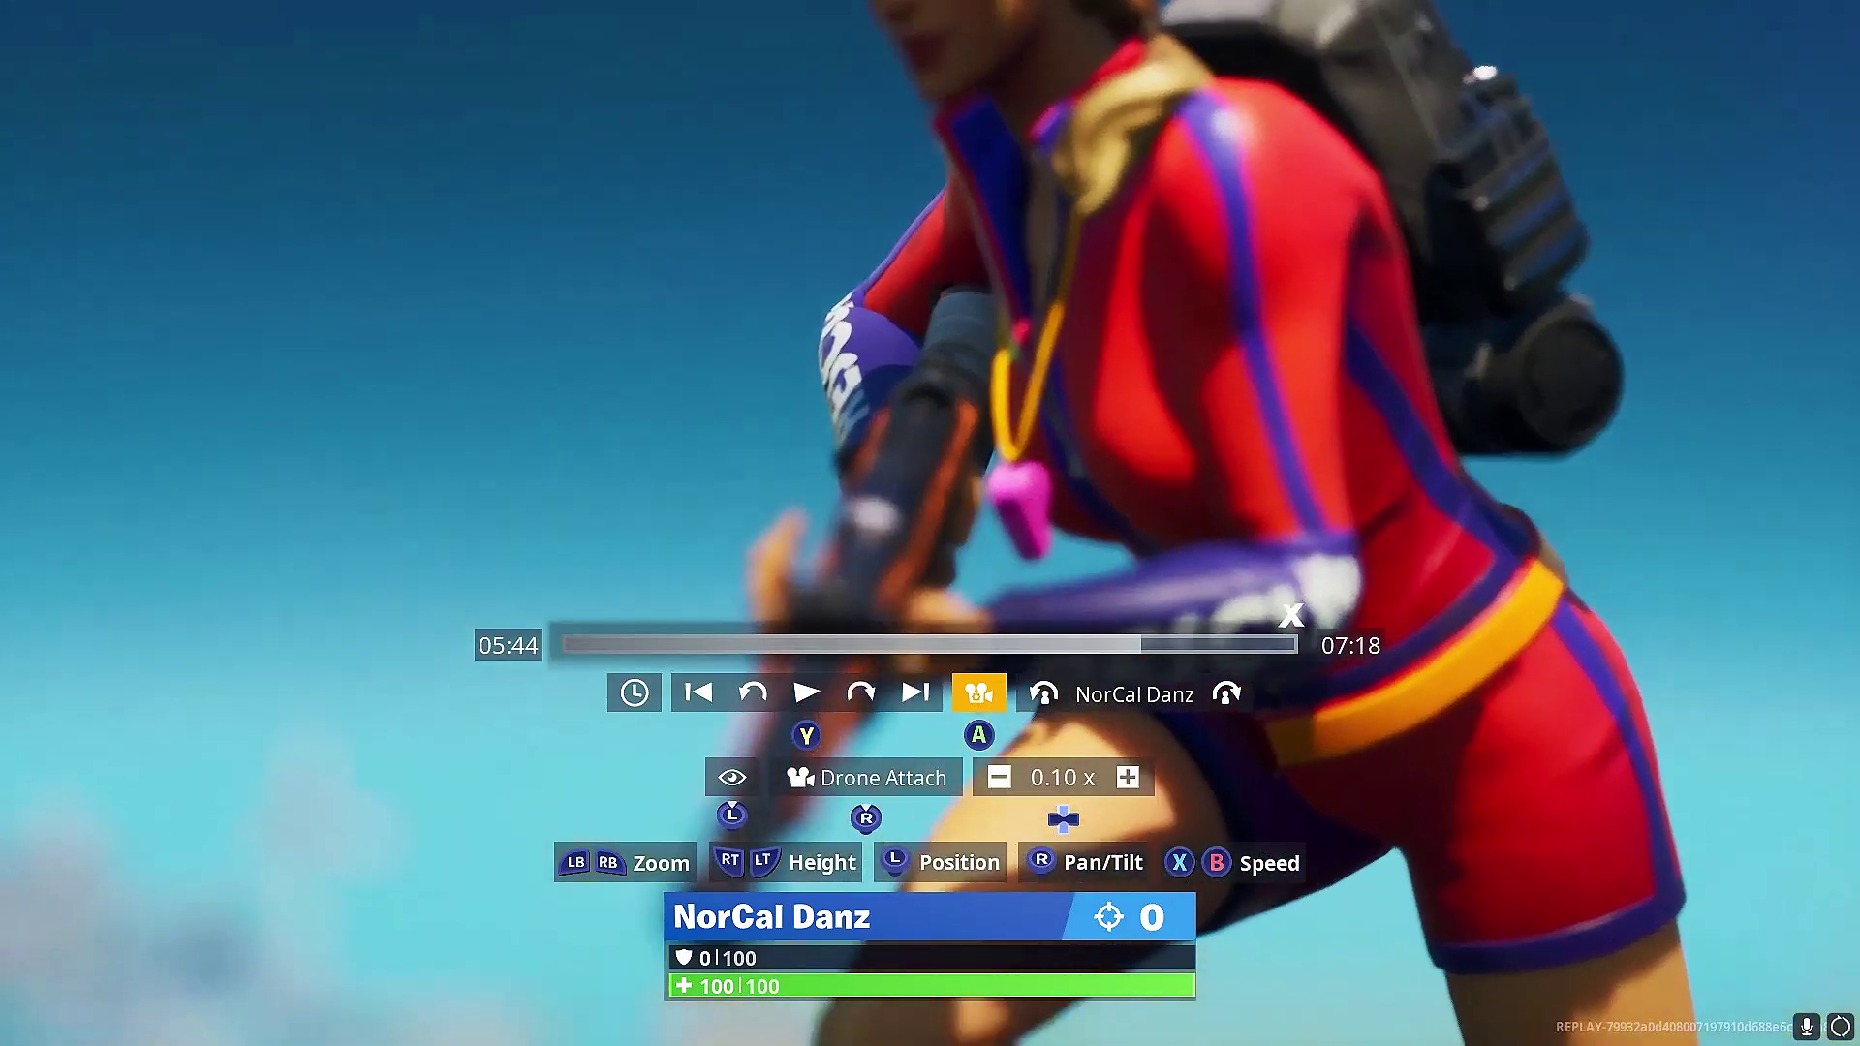
key("s")
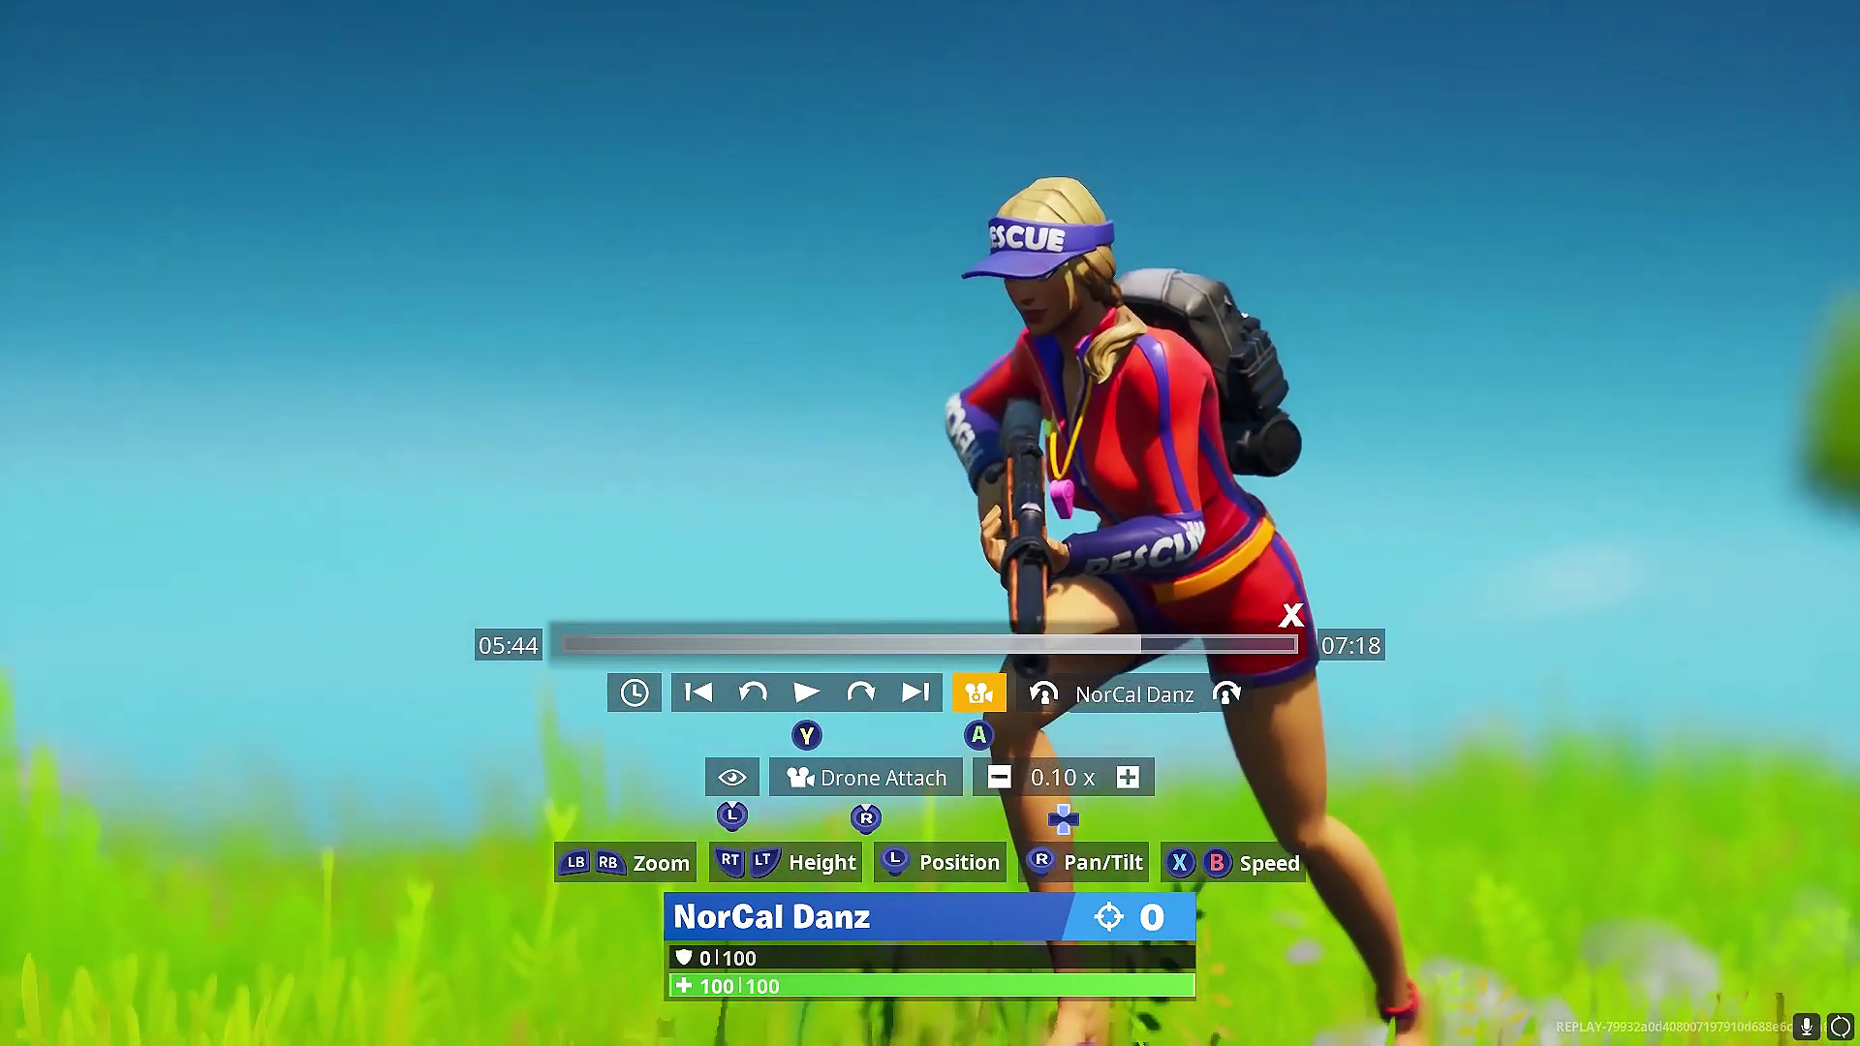
Step: Reduce the focal length to 78 mm and adjust the drone's distance to reframe the character against the blurred background
scroll(930, 523, "down", 3)
key("w")
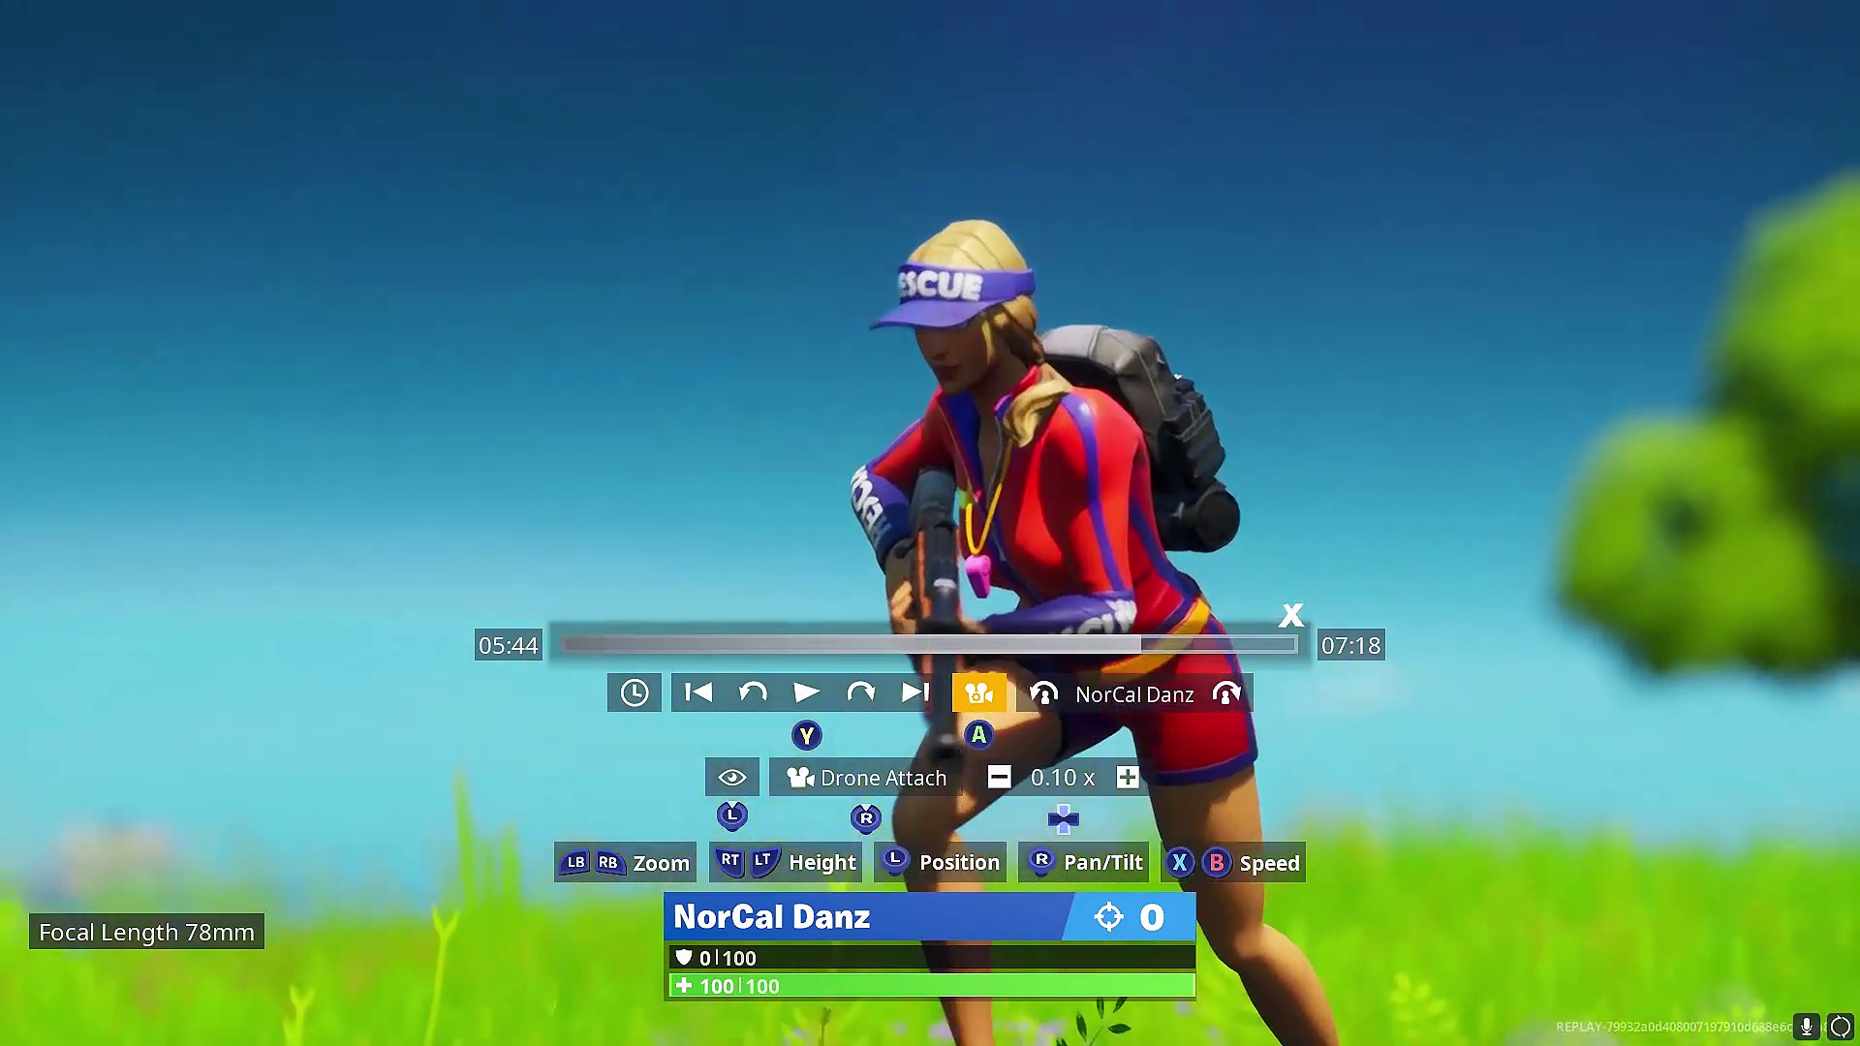
key("s")
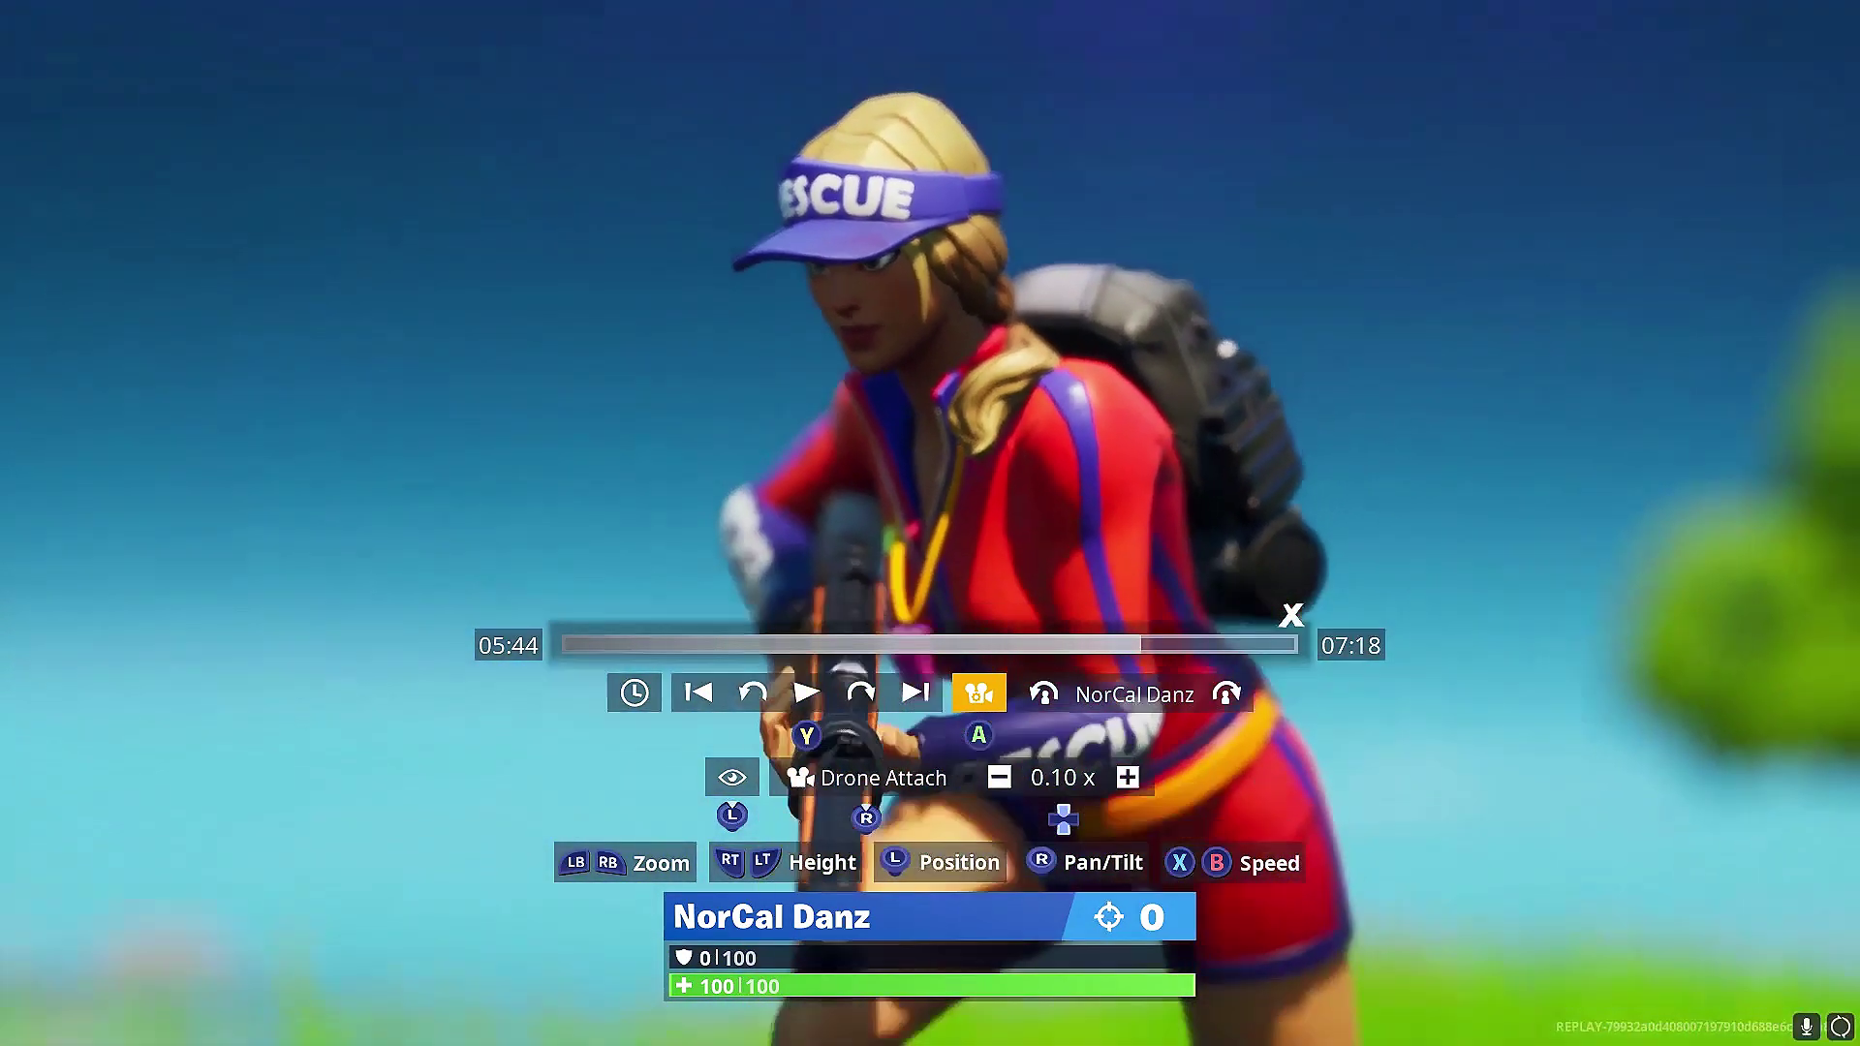
key("s")
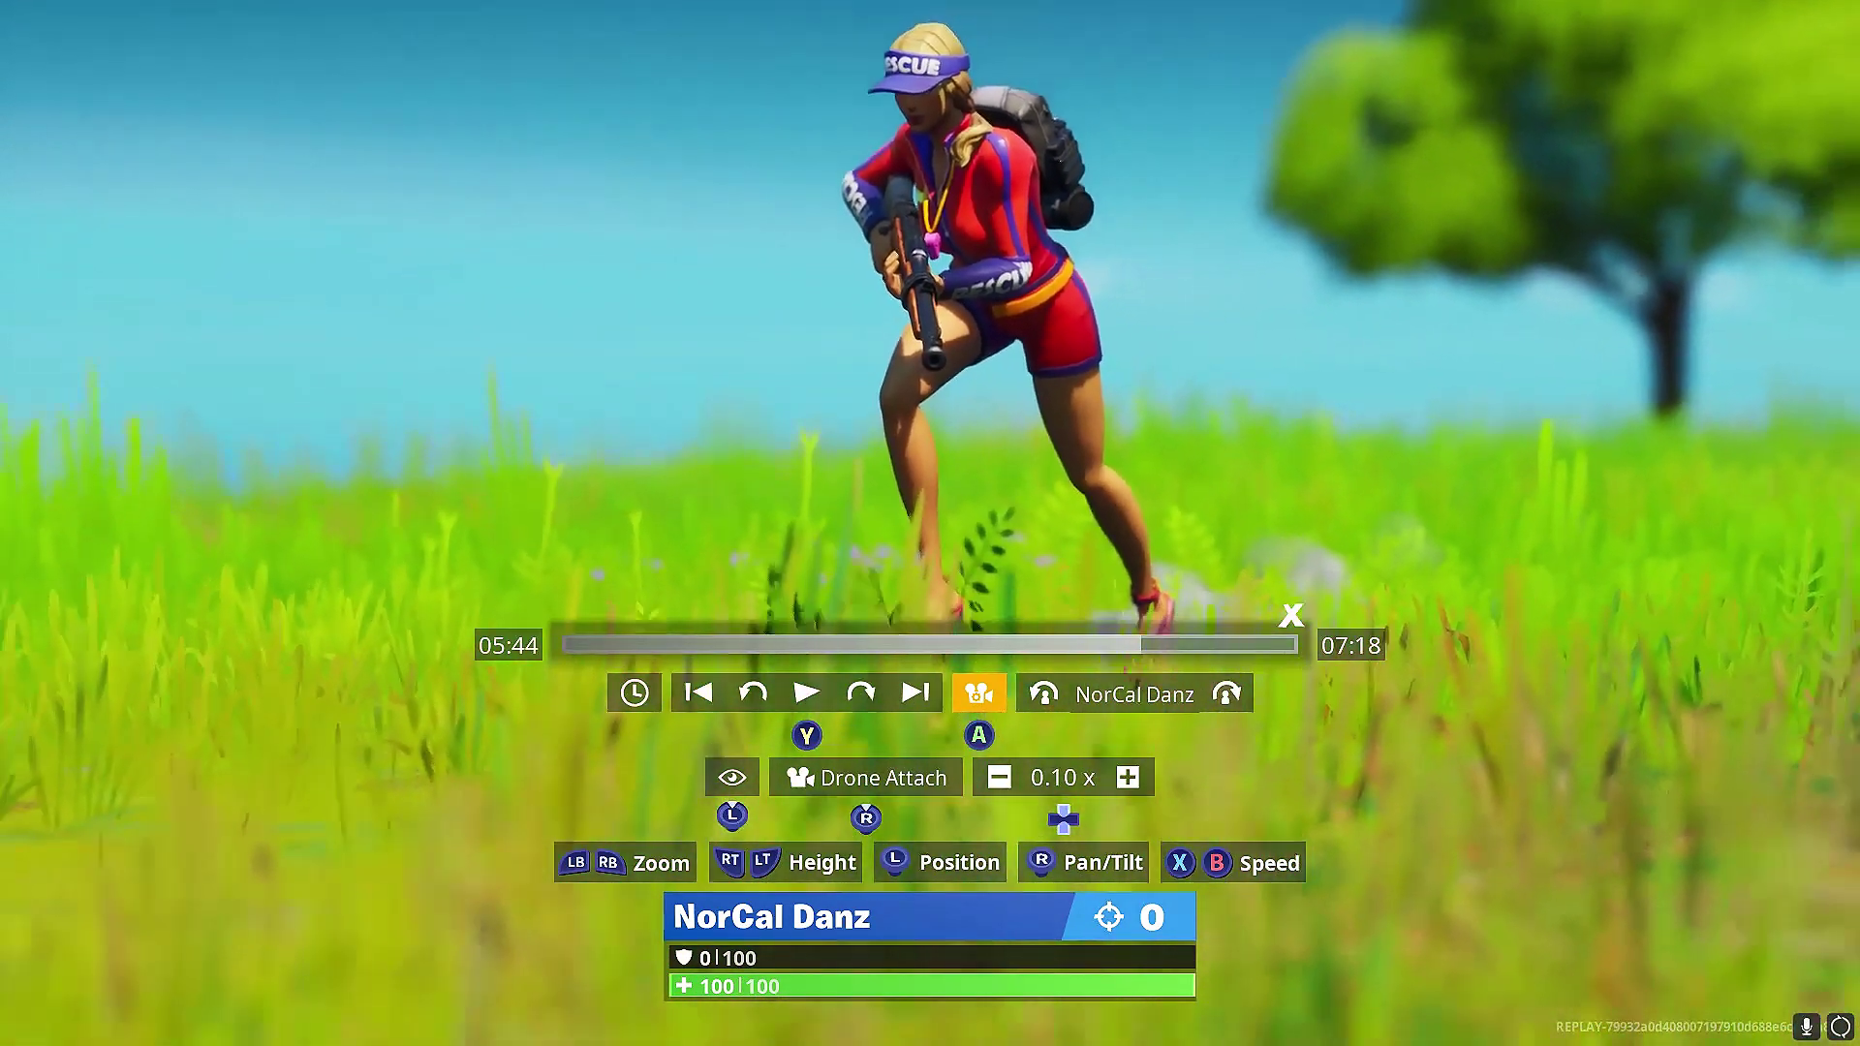
Step: Compare the shot with Auto Exposure off and on in the drone camera settings, leaving it on
key("Up")
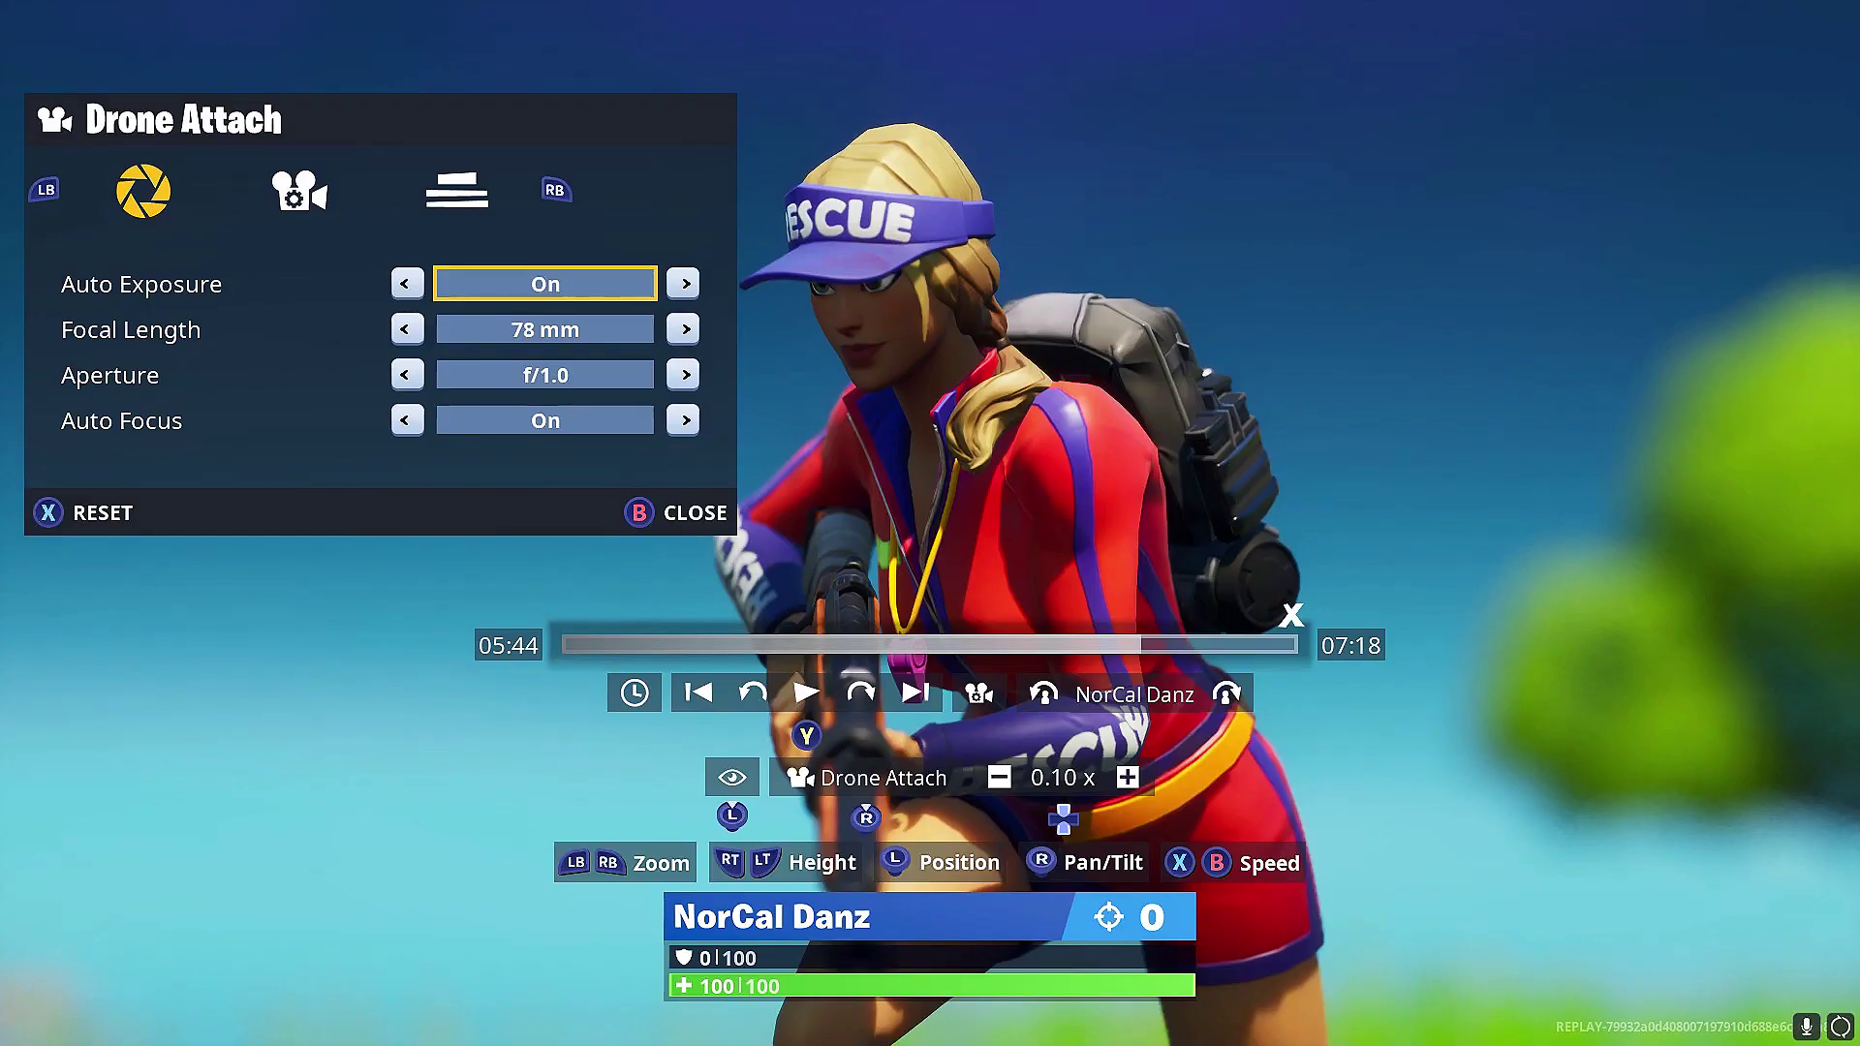
key("Right")
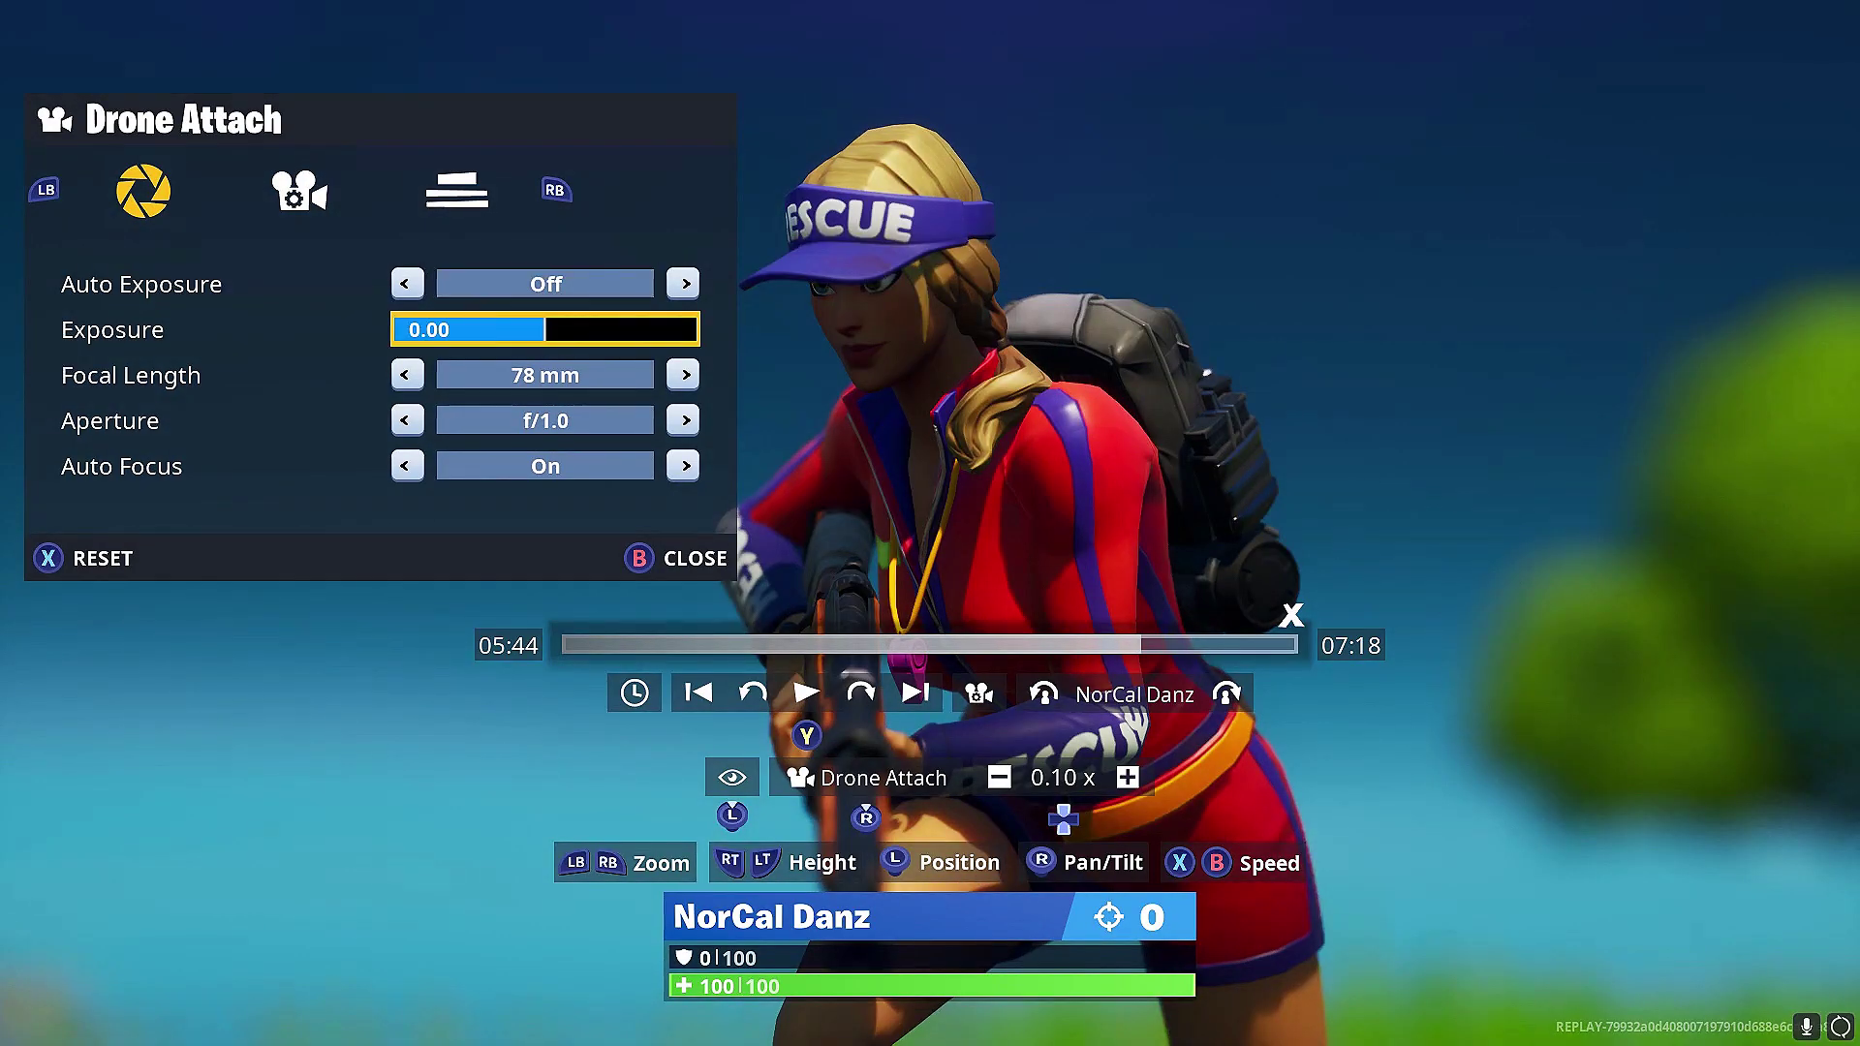
key("Up")
key("Left")
key("Right")
key("Left")
key("Right")
key("Left")
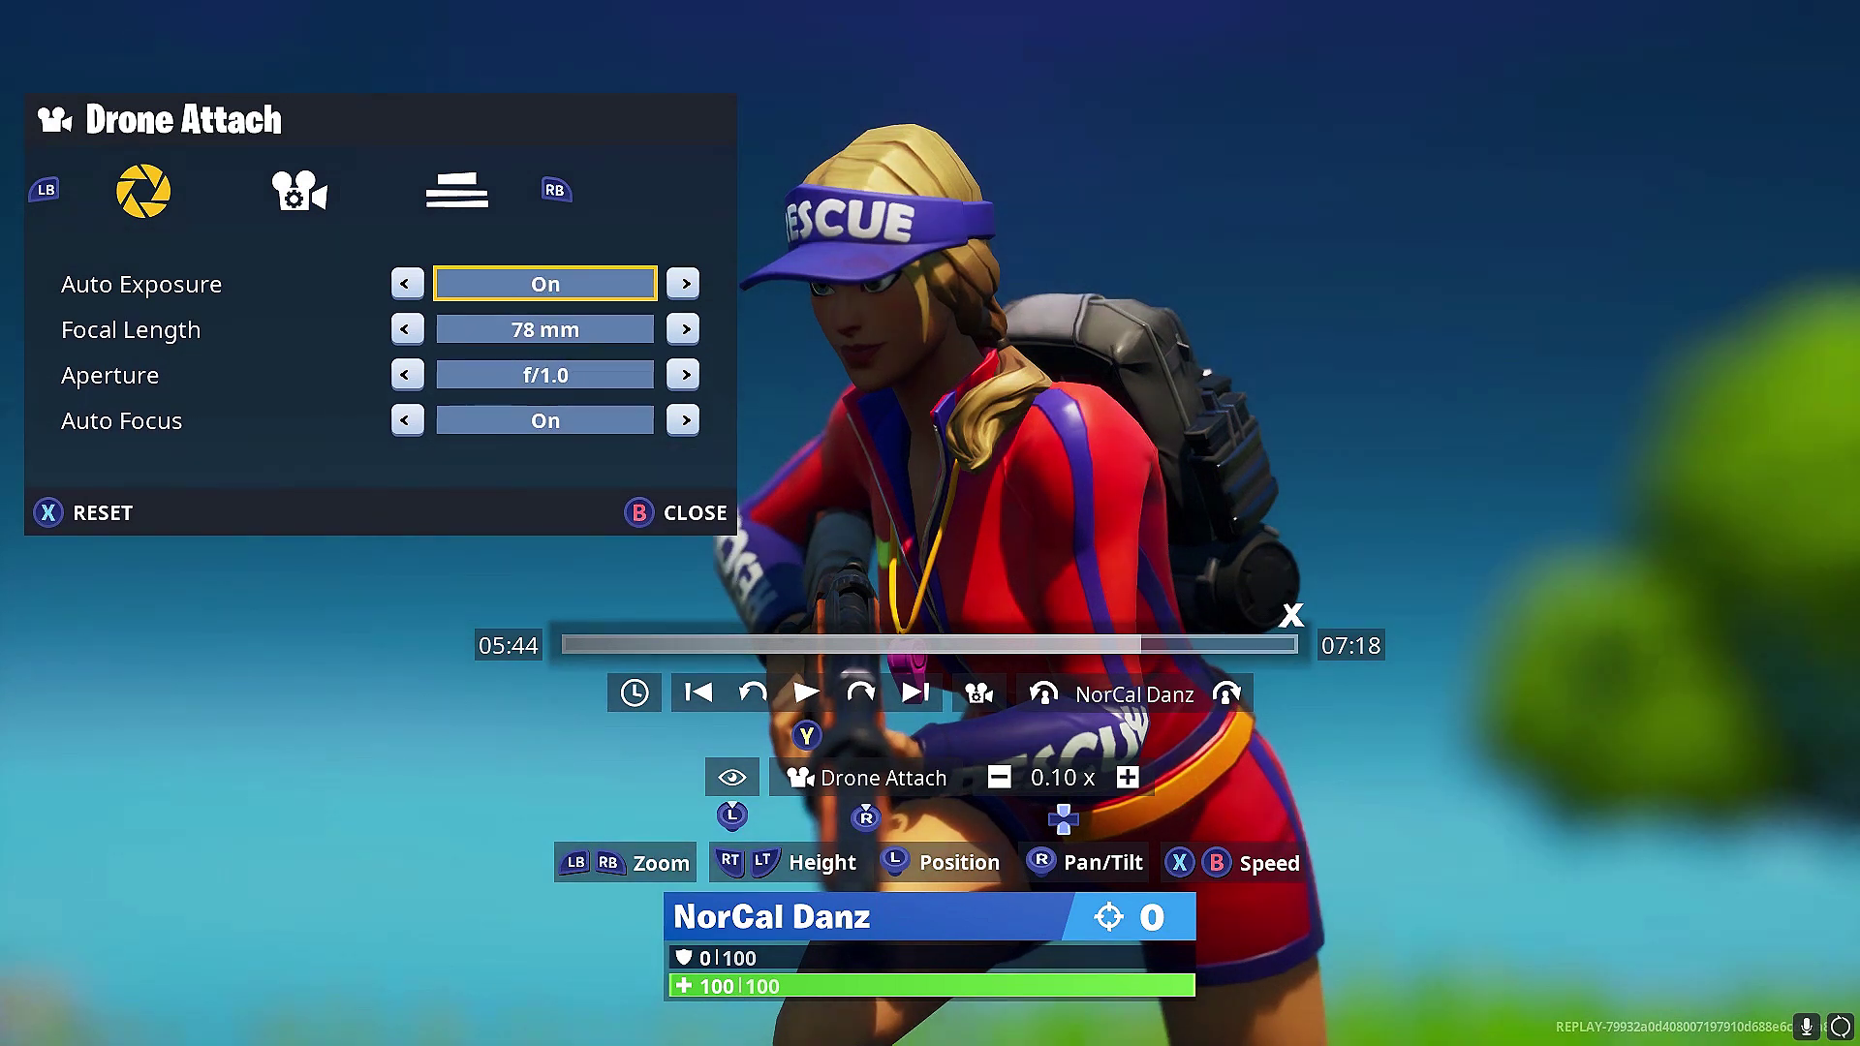
Step: Show the Name Plates and Squad ID settings of the drone camera
key("e")
key("e")
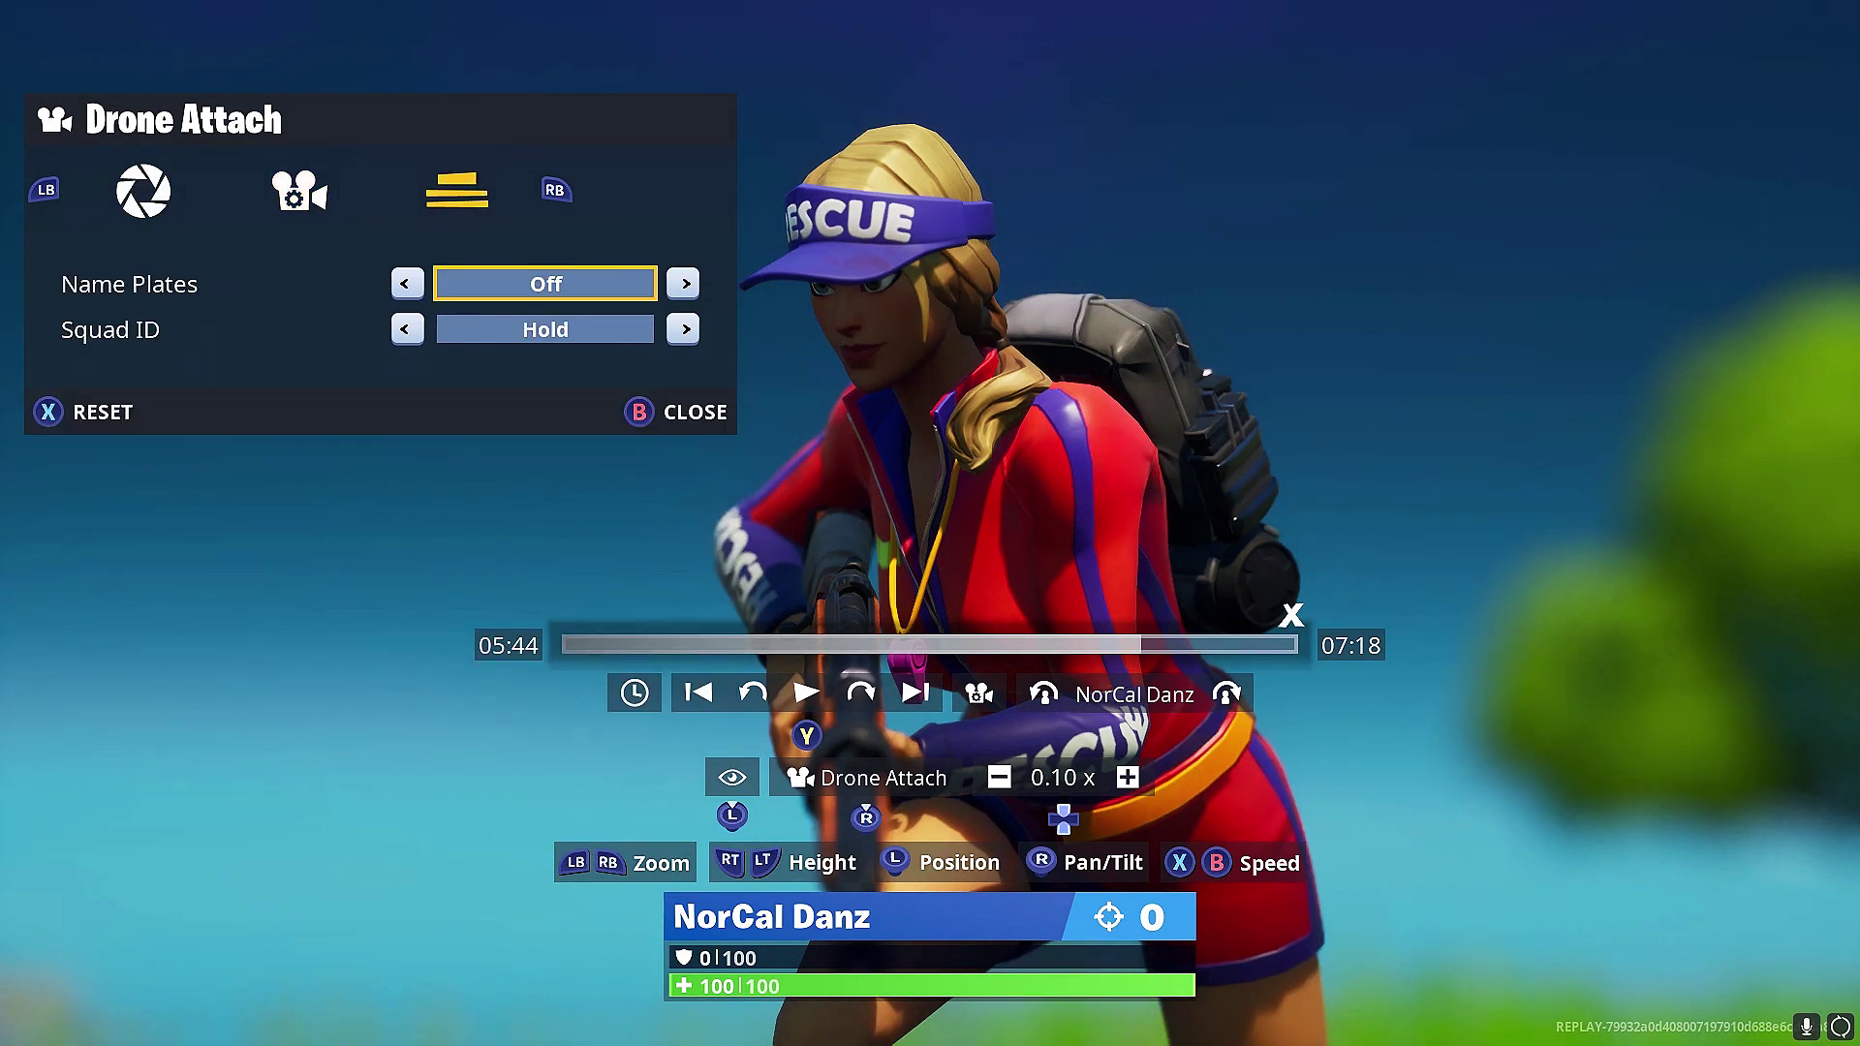